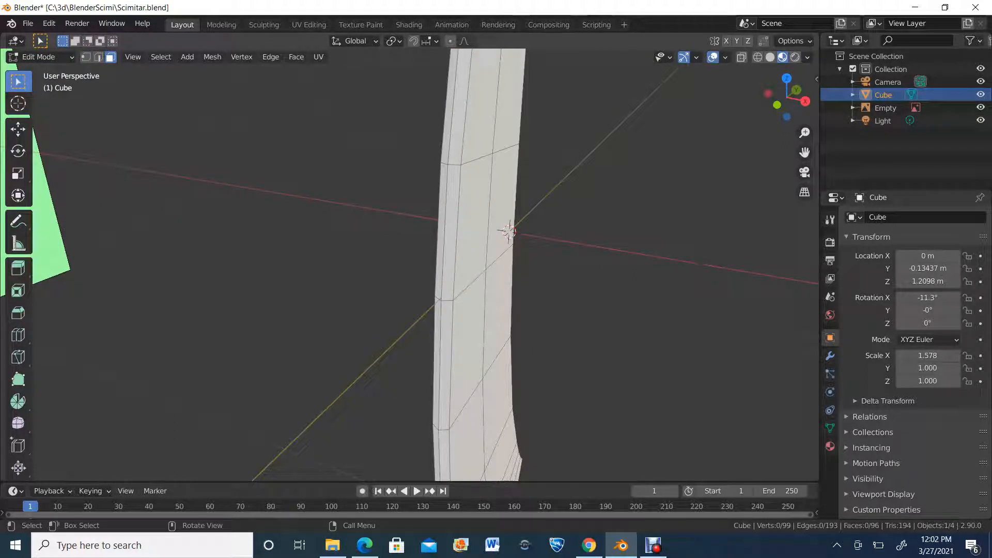
# Step: Select one narrow face loop along the blade's outer curved edge and apply Shade Smooth to it
pyautogui.moveTo(509, 231); pyautogui.dragTo(605, 226, button='middle')
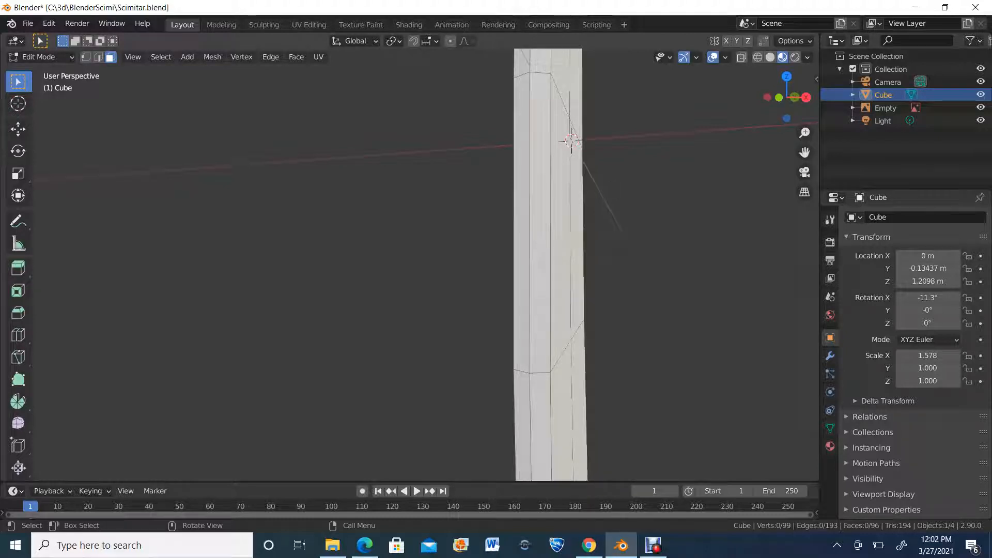
pyautogui.press('alt')
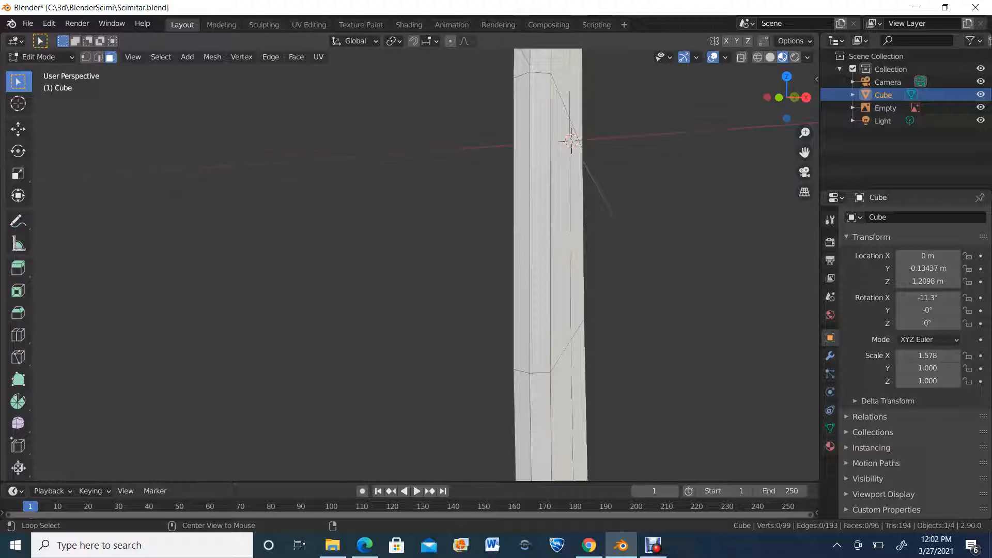
pyautogui.scroll(-2, 426, 265)
pyautogui.scroll(1, 427, 264)
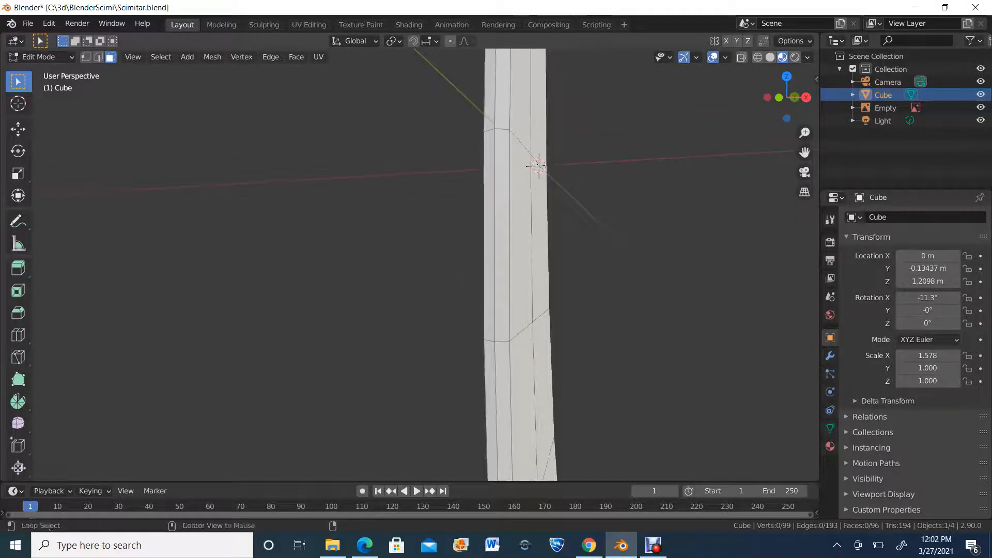
pyautogui.keyDown('alt'); pyautogui.click(502, 337); pyautogui.keyUp('alt')
pyautogui.scroll(-7, 502, 337)
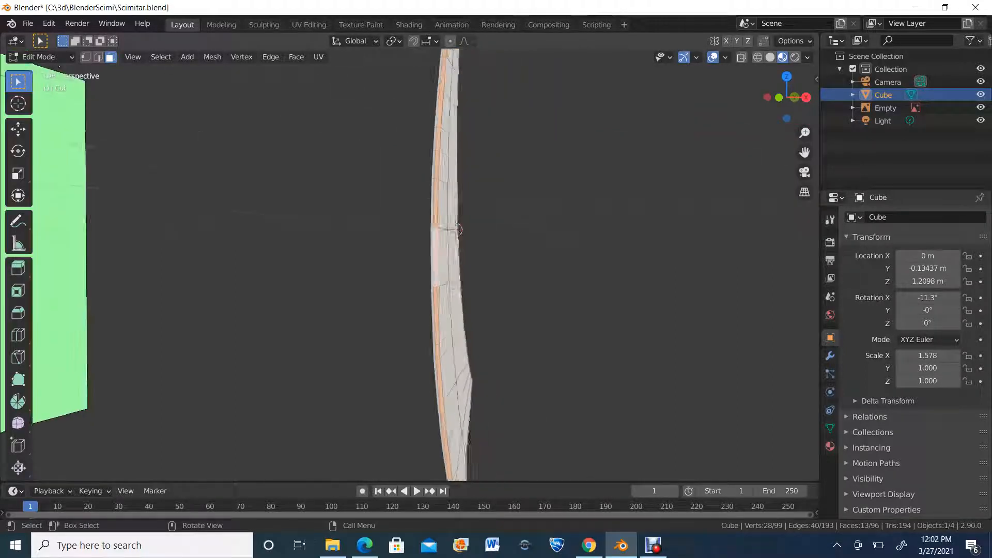
pyautogui.scroll(6, 465, 258)
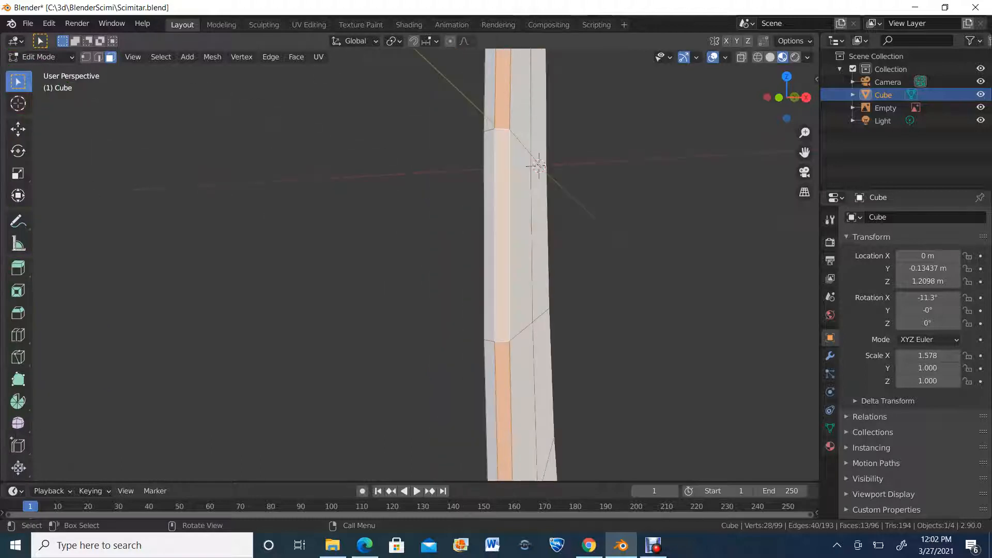
pyautogui.rightClick(465, 225)
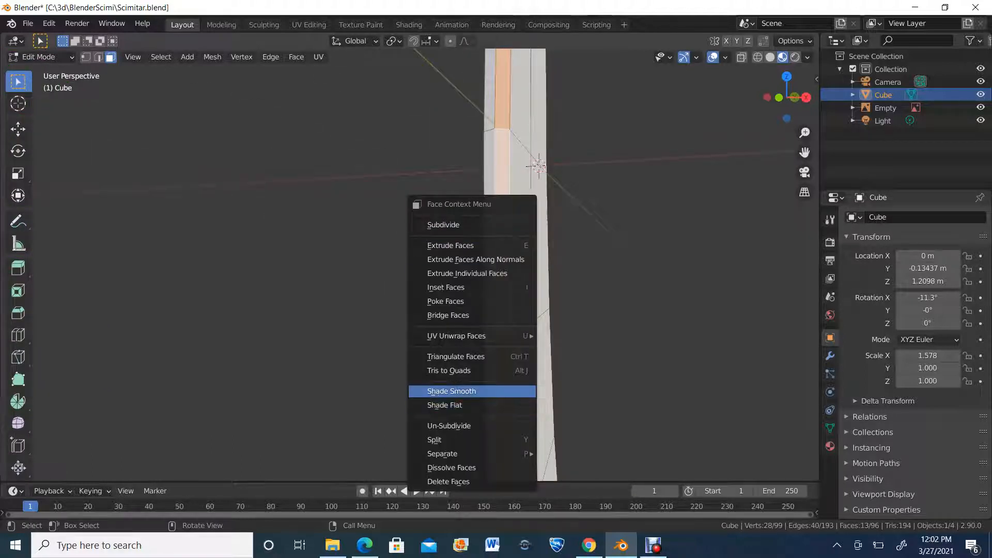
pyautogui.click(452, 392)
# Step: Select the adjacent narrow face loop on the blade's outer edge and apply Shade Smooth
pyautogui.moveTo(465, 310); pyautogui.dragTo(482, 310, button='middle')
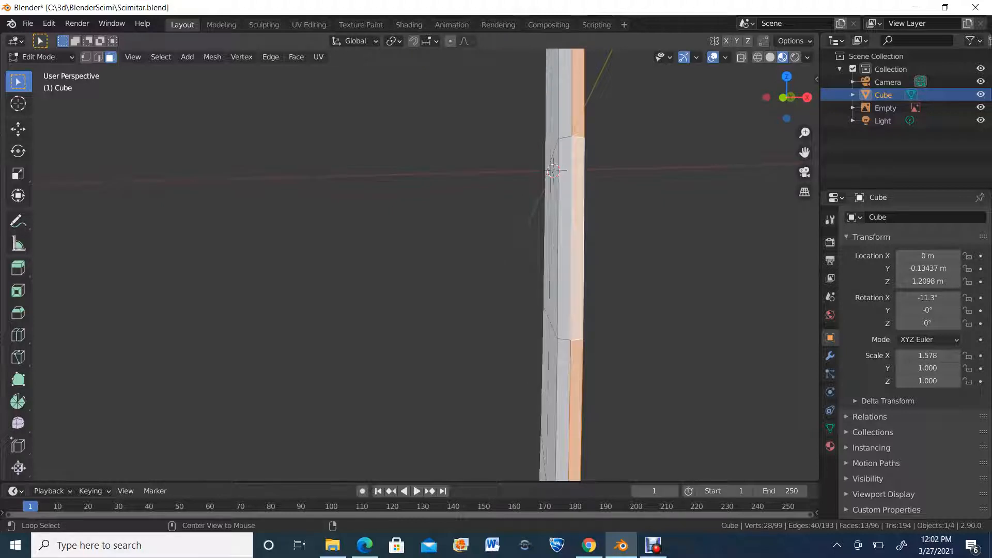
pyautogui.keyDown('alt'); pyautogui.click(565, 337); pyautogui.keyUp('alt')
pyautogui.rightClick(564, 333)
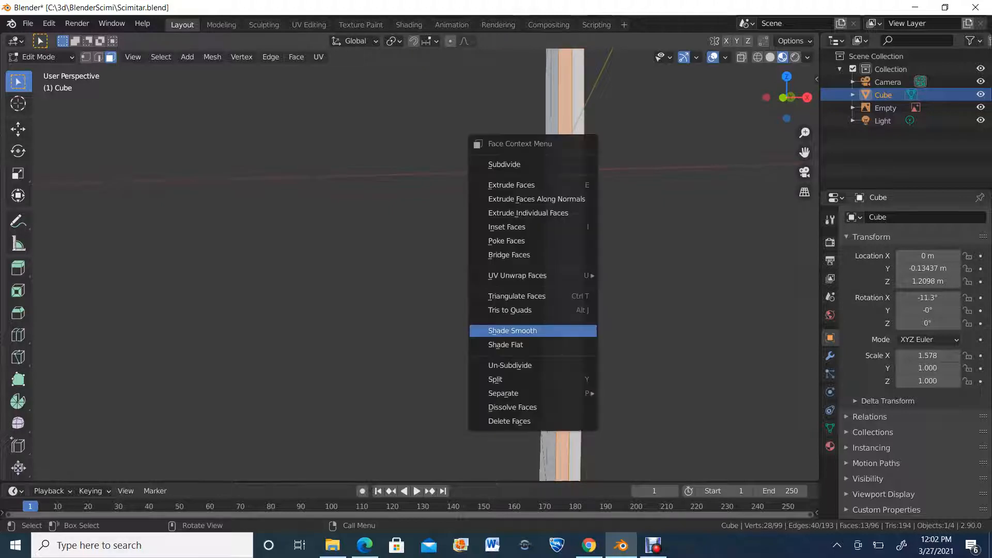
pyautogui.click(533, 331)
# Step: Switch to Object Mode and examine the smoothed outer edge of the blade
pyautogui.moveTo(533, 330); pyautogui.dragTo(455, 310, button='middle')
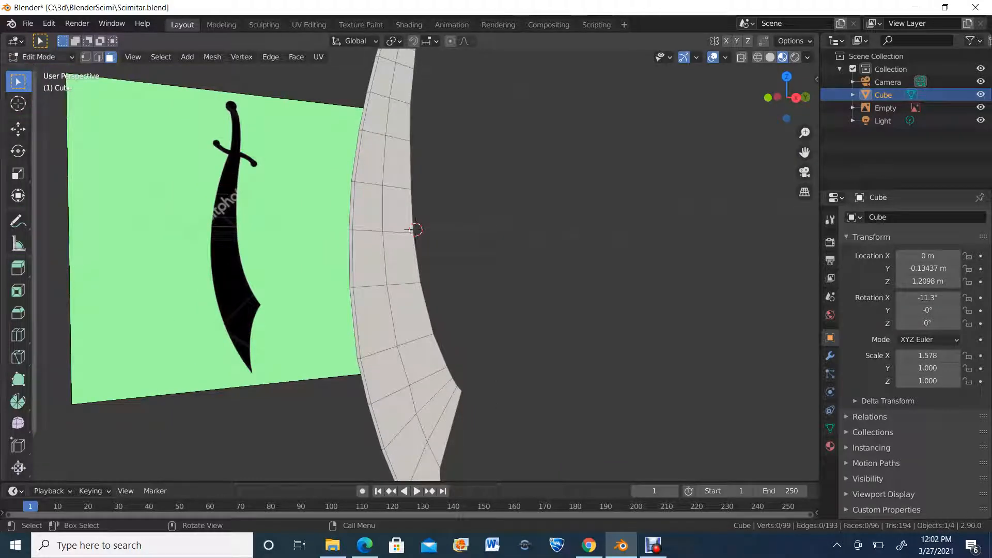
pyautogui.click(42, 58)
pyautogui.click(46, 72)
pyautogui.moveTo(310, 289); pyautogui.dragTo(331, 191, button='middle')
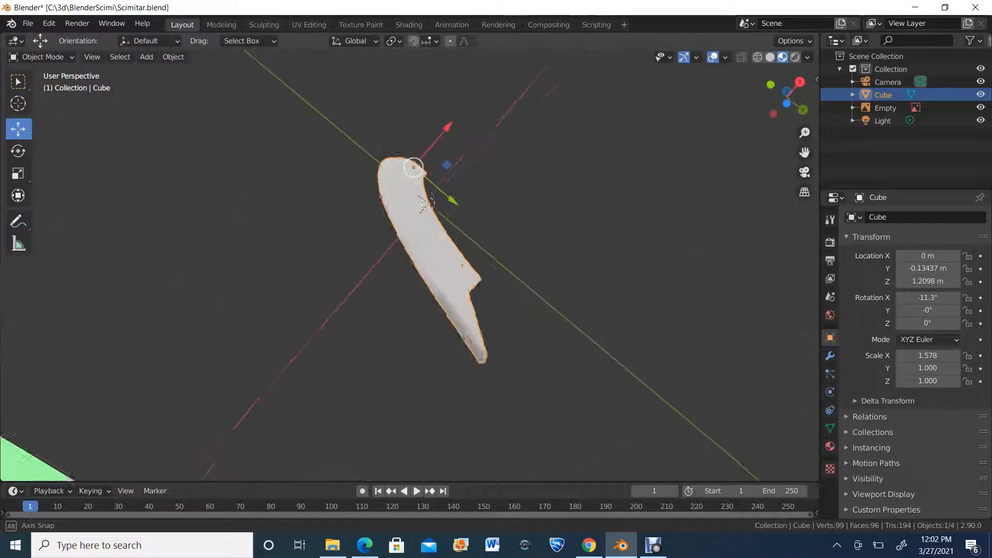
pyautogui.moveTo(425, 204); pyautogui.dragTo(455, 175, button='middle')
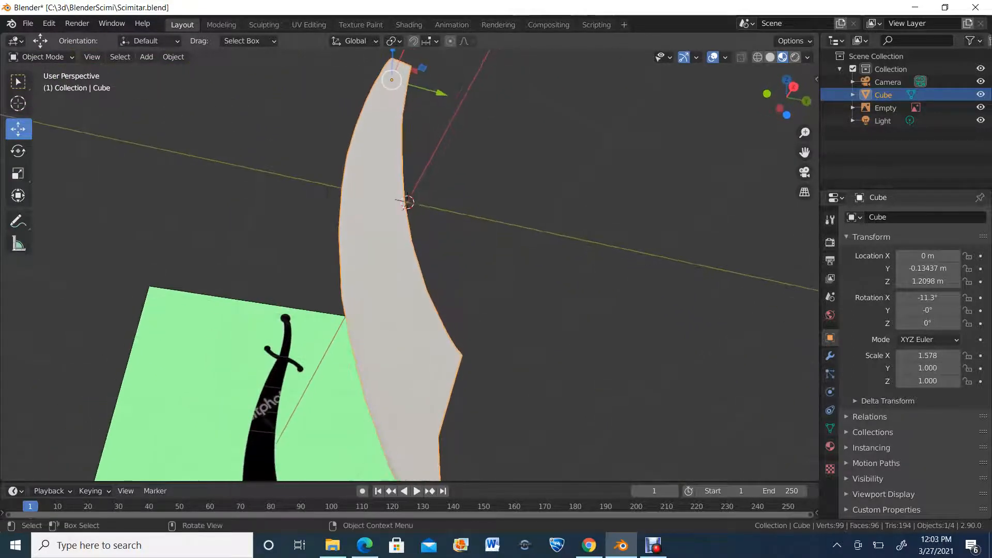
# Step: Return to Edit Mode and select both wide face loops on the flat side of the blade
pyautogui.click(42, 56)
pyautogui.click(32, 83)
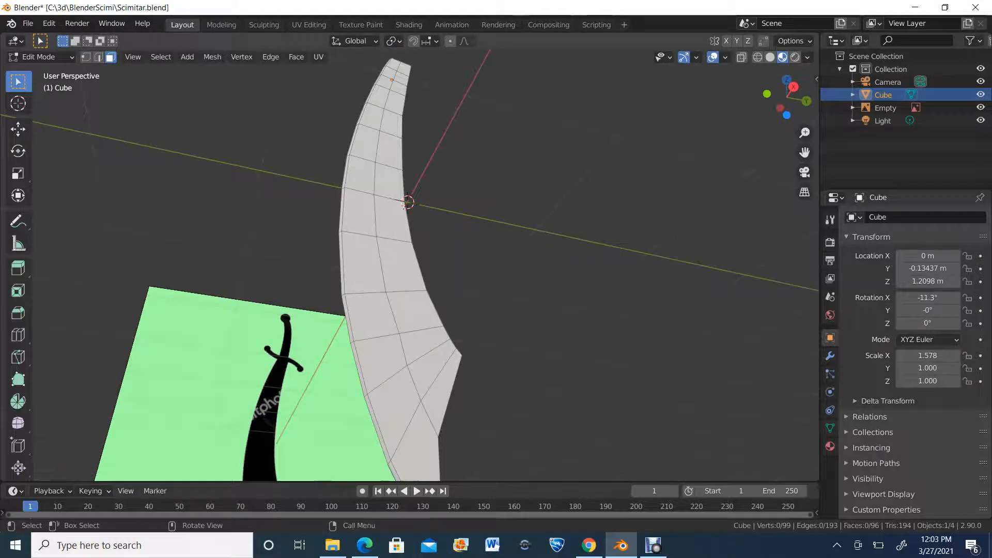
pyautogui.moveTo(413, 232); pyautogui.dragTo(404, 251, button='middle')
pyautogui.scroll(3, 405, 250)
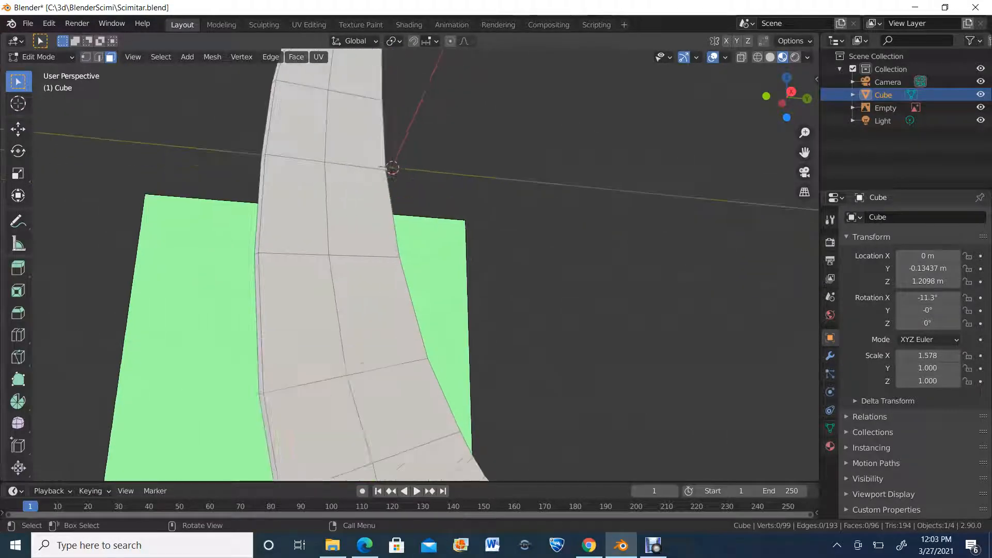
pyautogui.keyDown('alt'); pyautogui.click(385, 167); pyautogui.keyUp('alt')
pyautogui.scroll(-3, 385, 167)
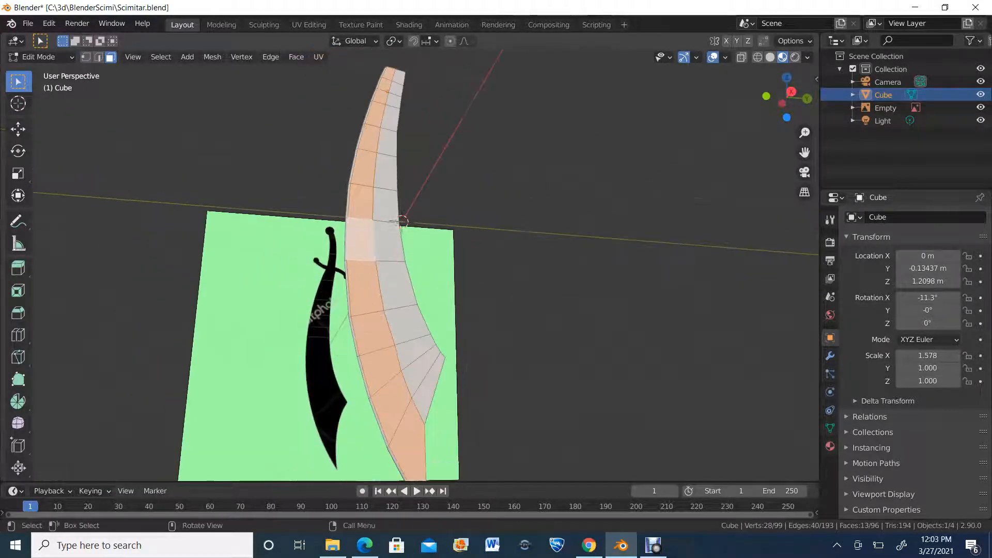
pyautogui.keyDown('alt'); pyautogui.keyDown('shift'); pyautogui.click(390, 252); pyautogui.keyUp('shift'); pyautogui.keyUp('alt')
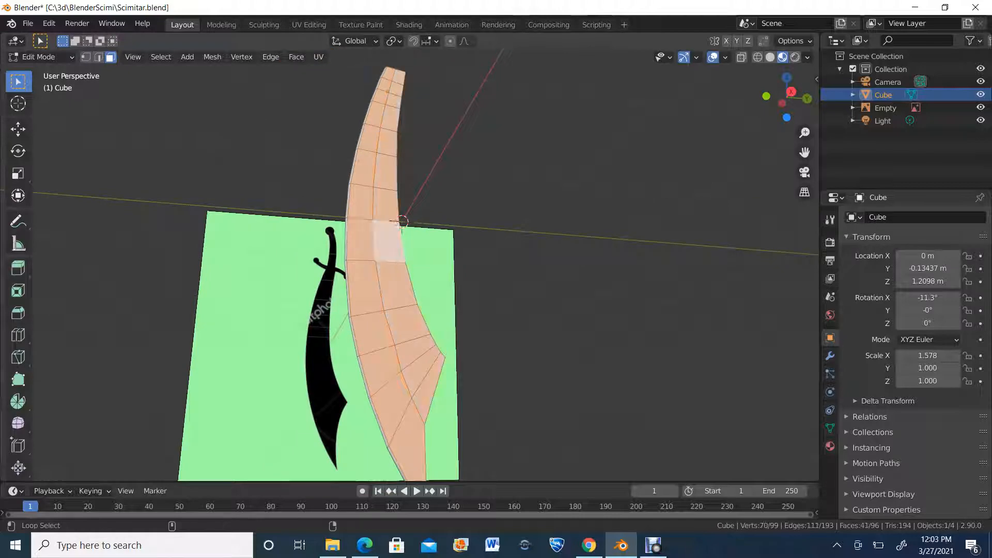
# Step: Deselect the face on the tip notch and the face on the hilt end of the blade
pyautogui.moveTo(391, 252); pyautogui.dragTo(259, 310, button='middle')
pyautogui.scroll(2, 258, 270)
pyautogui.keyDown('alt'); pyautogui.scroll(1, 258, 310); pyautogui.keyUp('alt')
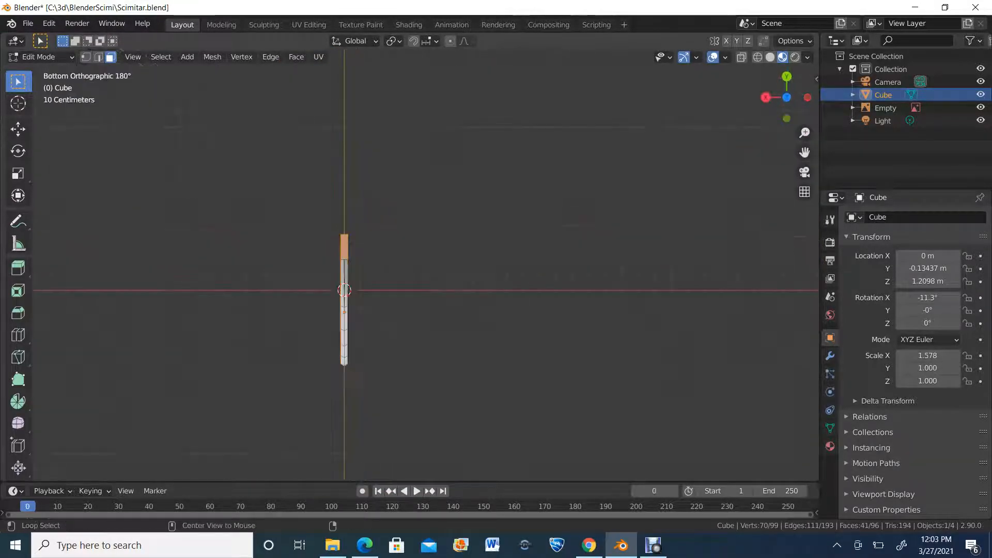
pyautogui.moveTo(258, 270); pyautogui.dragTo(503, 239, button='middle')
pyautogui.press('KP_1')
pyautogui.click(19, 130)
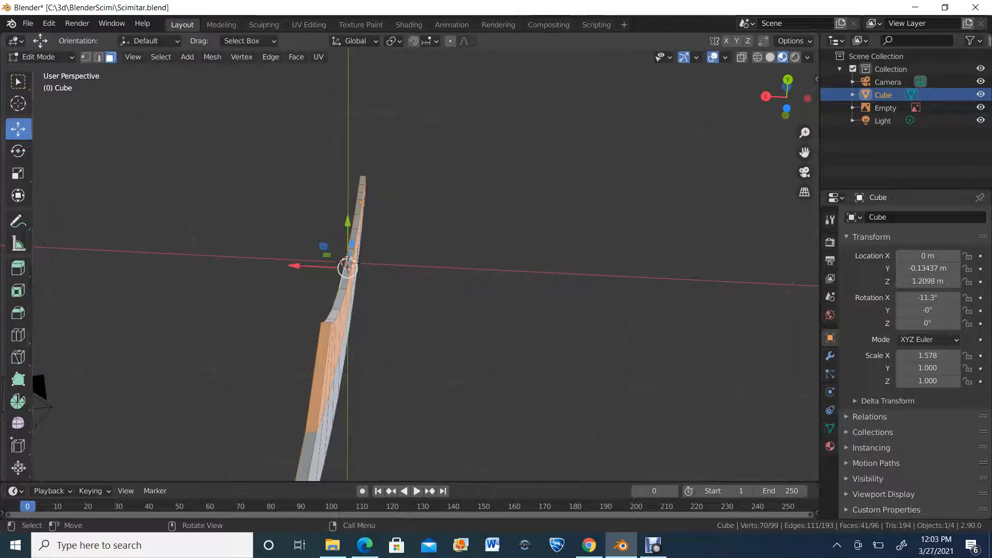
pyautogui.click(18, 82)
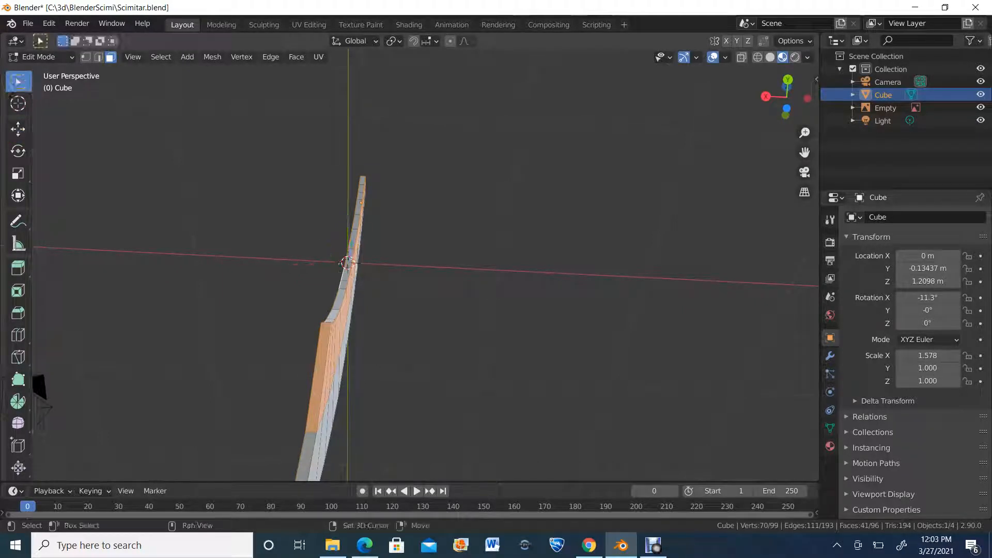
pyautogui.keyDown('shift'); pyautogui.click(318, 365); pyautogui.keyUp('shift')
pyautogui.moveTo(320, 351); pyautogui.dragTo(410, 504, button='middle')
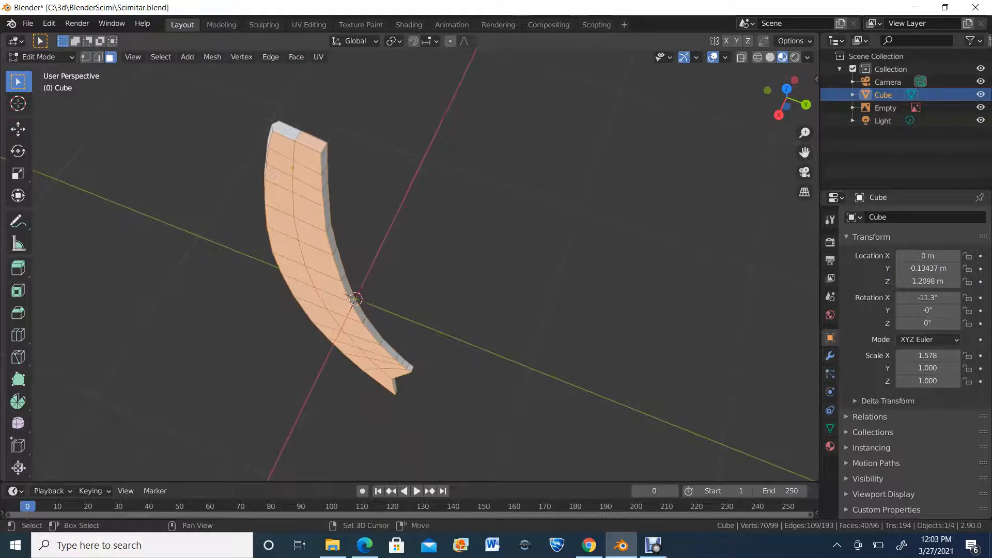
pyautogui.keyDown('shift'); pyautogui.click(313, 141); pyautogui.keyUp('shift')
pyautogui.moveTo(321, 217); pyautogui.dragTo(424, 207, button='middle')
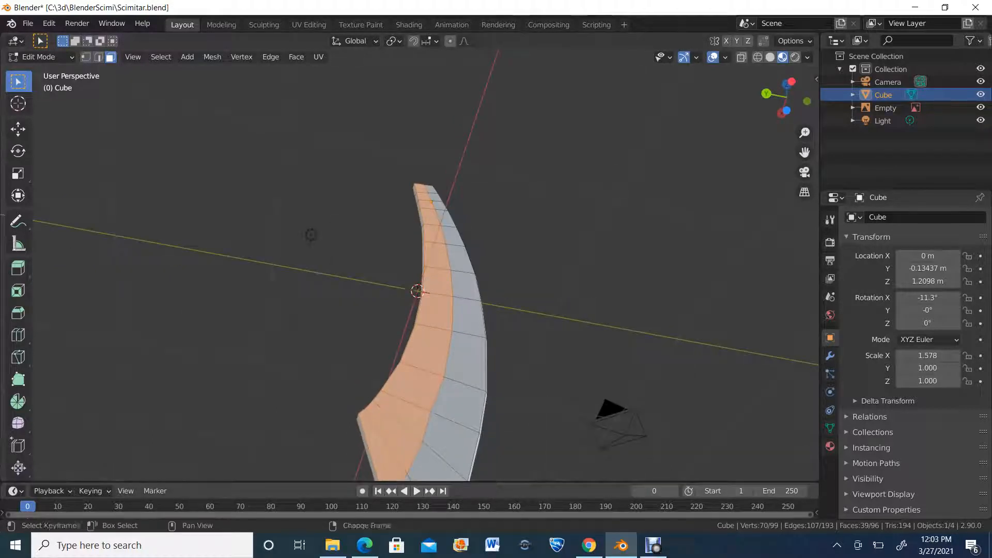
# Step: Add the remaining wide face loop on the opposite side to the selection, apply Shade Flat and clear the selection
pyautogui.keyDown('alt'); pyautogui.keyDown('shift'); pyautogui.click(458, 409); pyautogui.keyUp('shift'); pyautogui.keyUp('alt')
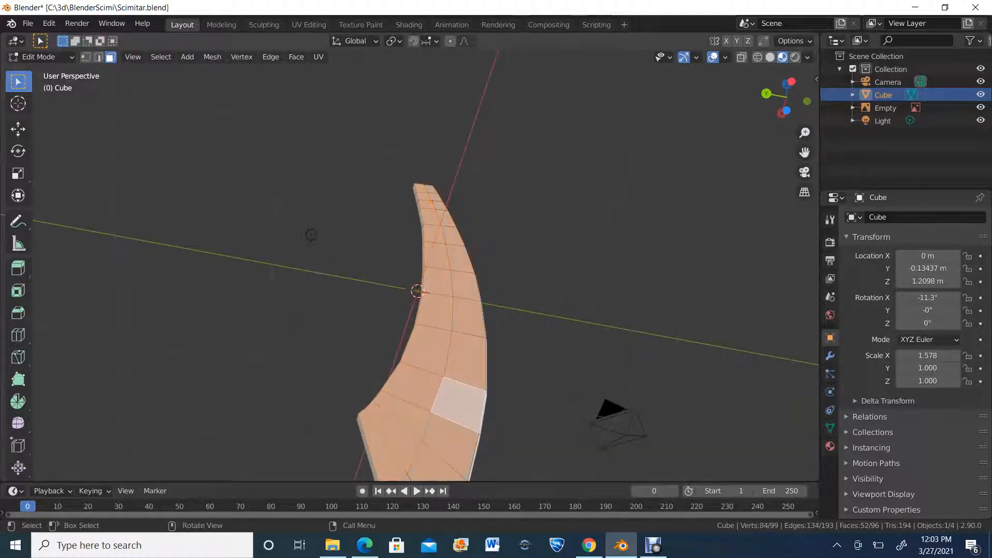
pyautogui.moveTo(460, 403); pyautogui.dragTo(604, 279, button='middle')
pyautogui.rightClick(340, 303)
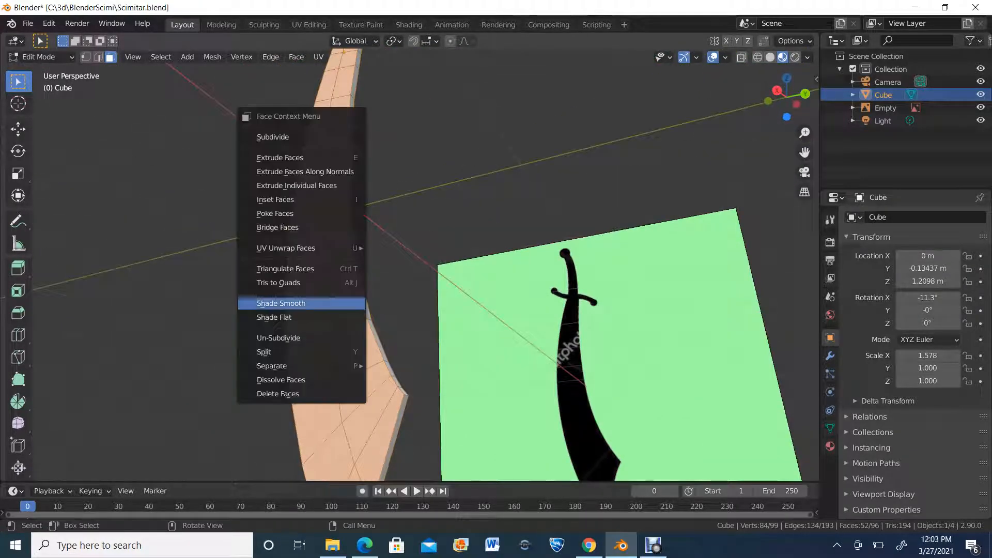
pyautogui.click(338, 318)
pyautogui.moveTo(341, 315); pyautogui.dragTo(447, 313, button='middle')
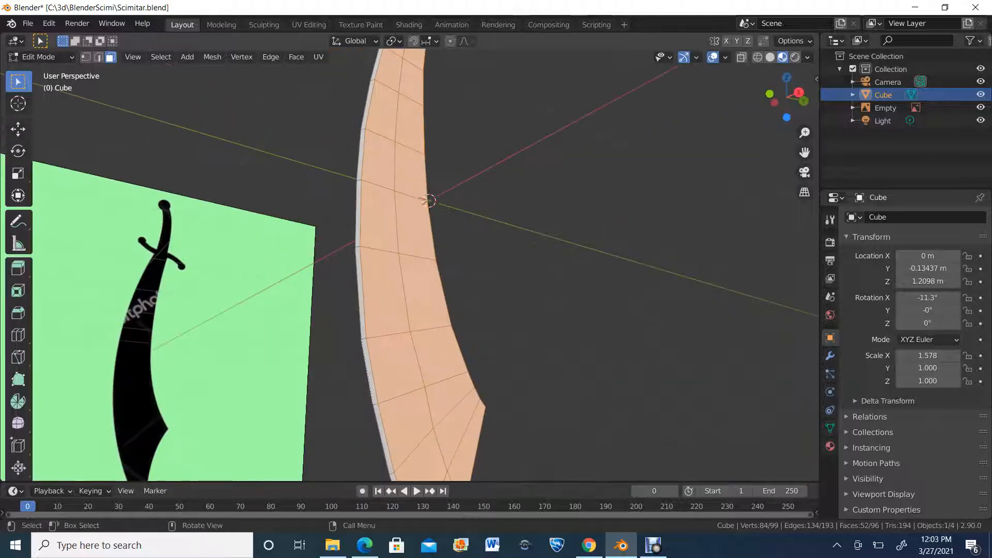
pyautogui.hotkey('alt', 'a')
# Step: Switch to Object Mode and examine the shading of the blade's sides and tip
pyautogui.click(42, 57)
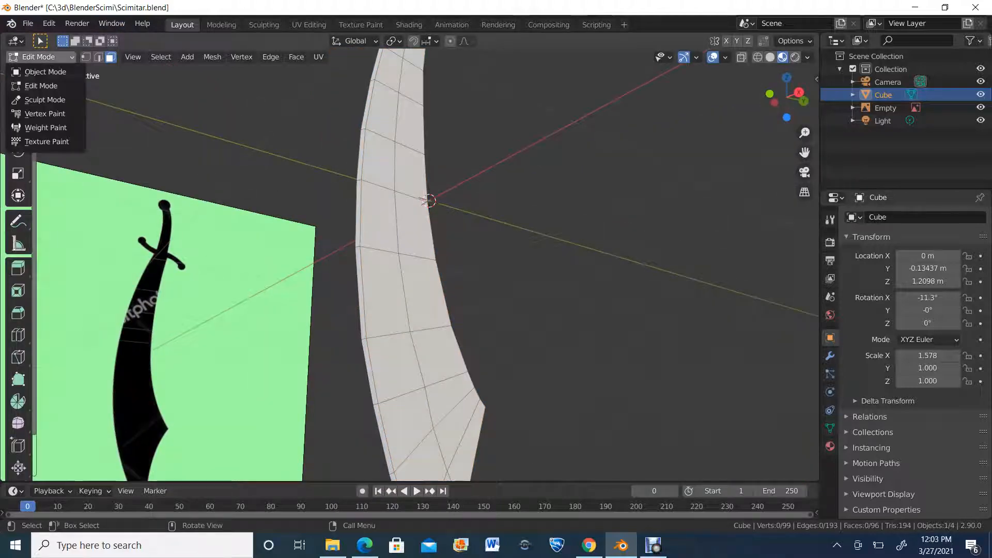
pyautogui.click(48, 73)
pyautogui.scroll(-4, 434, 289)
pyautogui.moveTo(435, 289); pyautogui.dragTo(381, 258, button='middle')
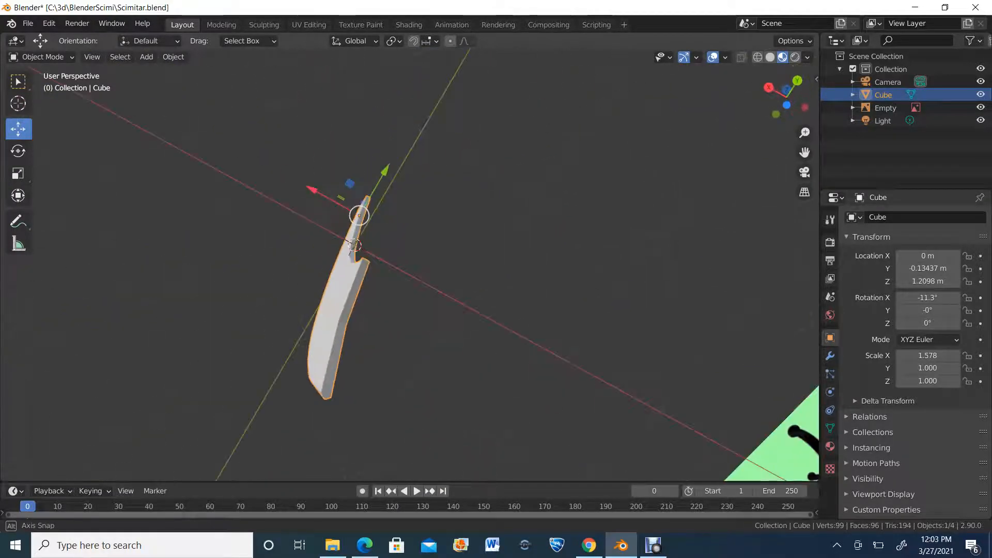
pyautogui.scroll(2, 382, 258)
pyautogui.scroll(-1, 381, 257)
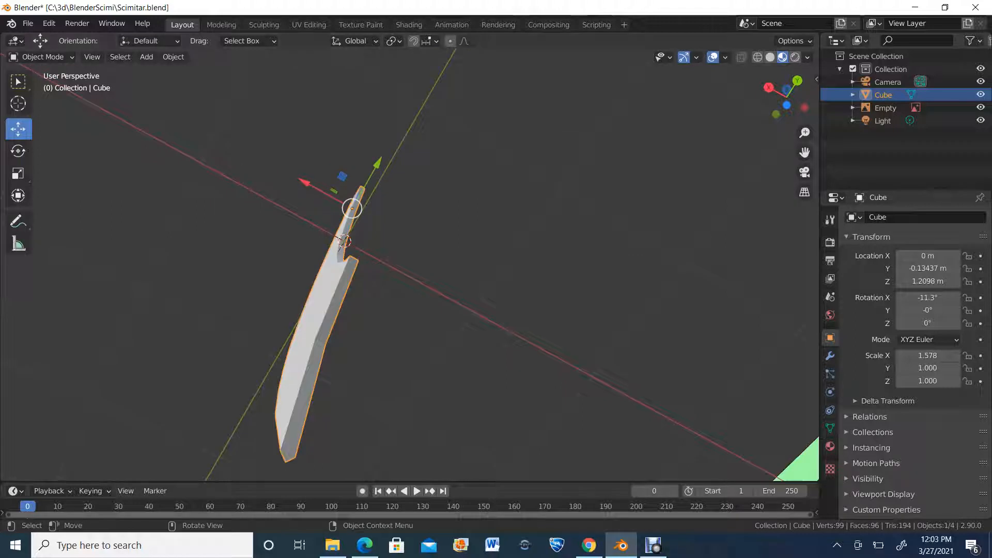
# Step: In Edit Mode, select the two faces of the notch at the blade's tip and apply Shade Flat
pyautogui.click(41, 57)
pyautogui.click(41, 86)
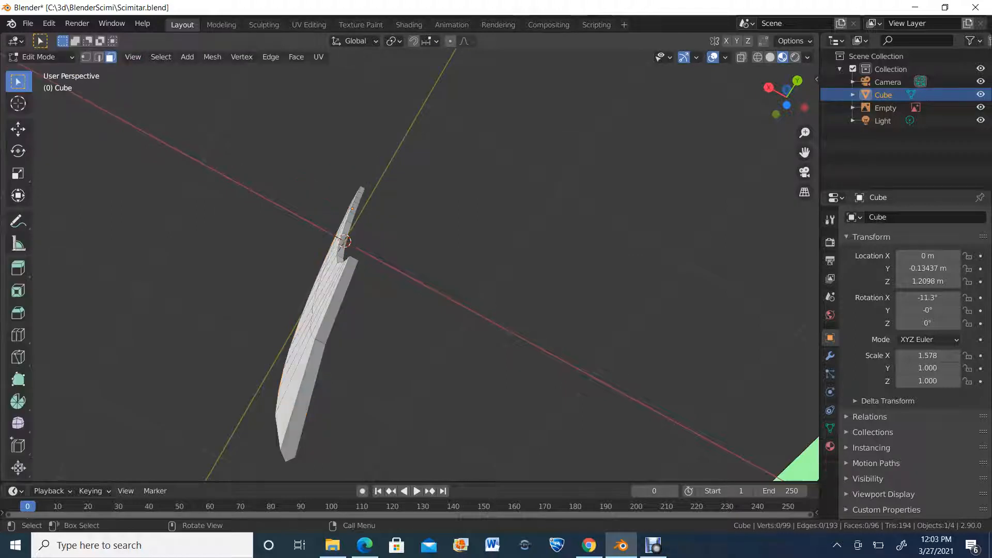
pyautogui.click(333, 309)
pyautogui.keyDown('shift'); pyautogui.click(316, 364); pyautogui.keyUp('shift')
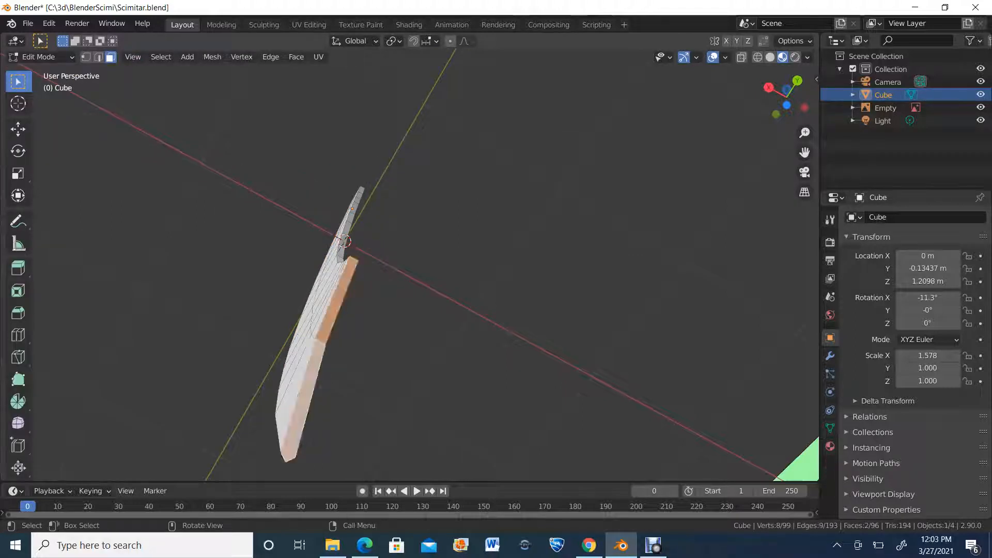
pyautogui.rightClick(323, 363)
pyautogui.click(321, 363)
# Step: Select the two faces at the blade's hilt end, apply Shade Flat and clear the selection
pyautogui.moveTo(321, 363); pyautogui.dragTo(370, 476, button='middle')
pyautogui.click(292, 143)
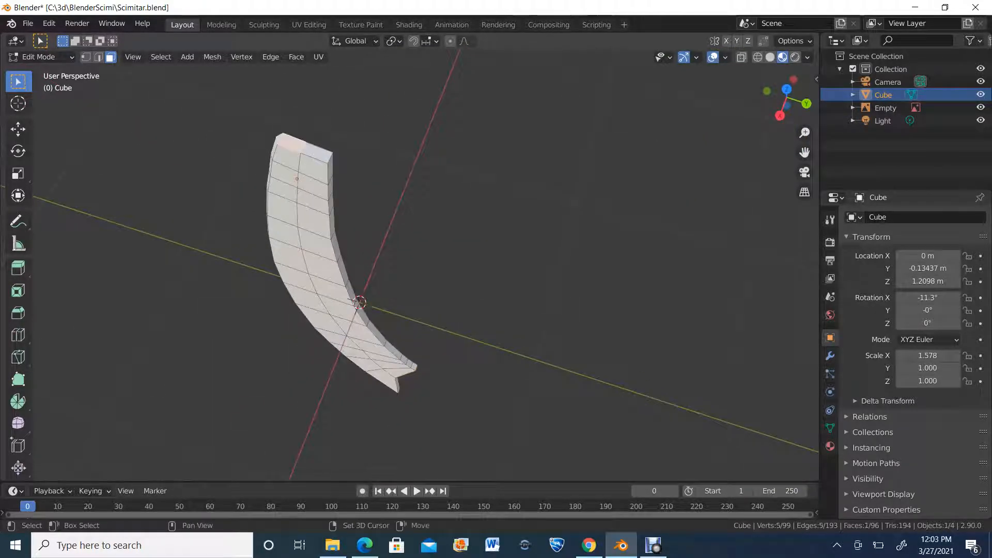
pyautogui.keyDown('shift'); pyautogui.click(320, 155); pyautogui.keyUp('shift')
pyautogui.rightClick(322, 157)
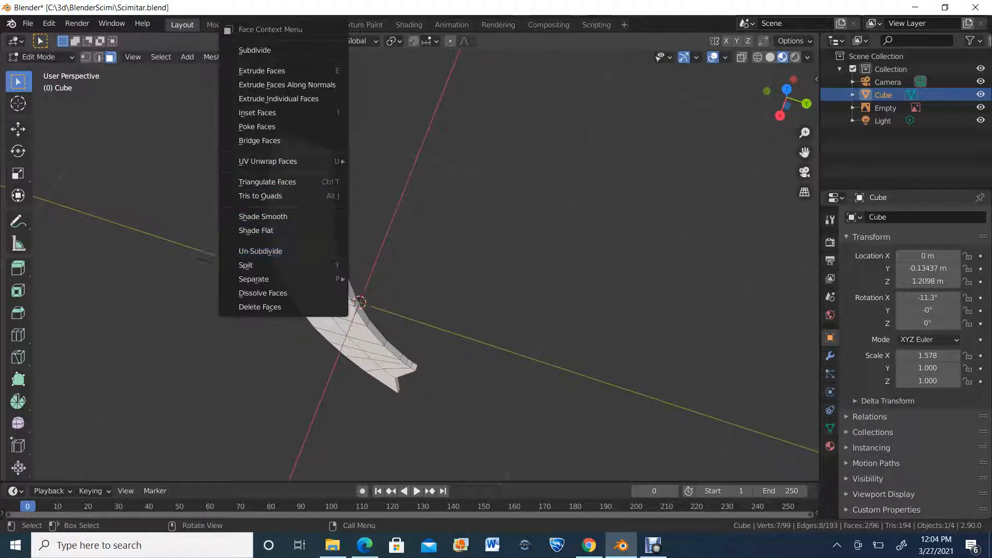
pyautogui.click(321, 230)
pyautogui.moveTo(320, 231); pyautogui.dragTo(389, 189, button='middle')
pyautogui.hotkey('alt', 'a')
# Step: Return to Object Mode and inspect the finished blade's shading from its flat side up to the hilt end
pyautogui.scroll(-2, 427, 265)
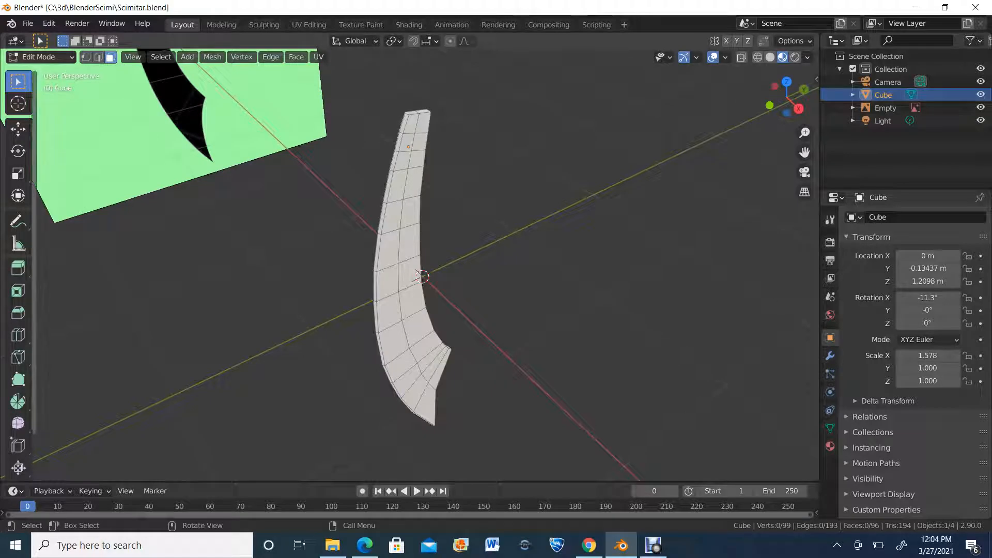
pyautogui.click(42, 57)
pyautogui.click(38, 73)
pyautogui.moveTo(310, 232); pyautogui.dragTo(336, 269, button='middle')
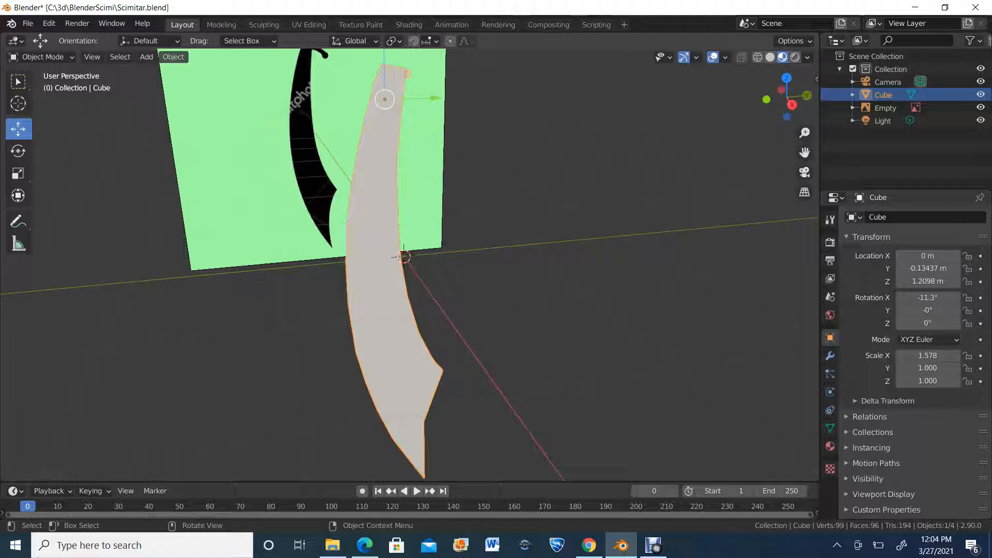
pyautogui.scroll(4, 362, 268)
pyautogui.moveTo(362, 268); pyautogui.dragTo(430, 235, button='middle')
pyautogui.scroll(1, 380, 227)
pyautogui.scroll(-4, 350, 193)
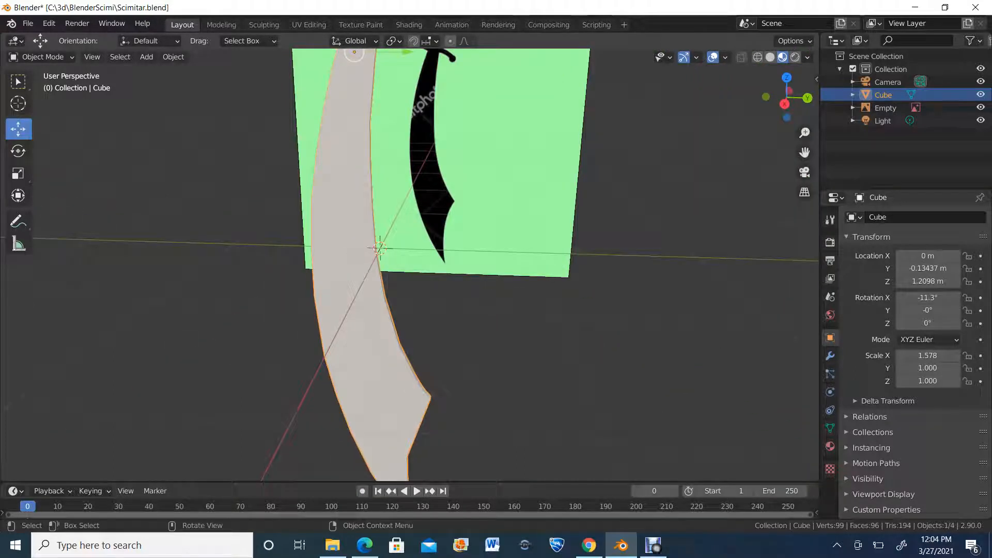
pyautogui.keyDown('shift'); pyautogui.moveTo(430, 235); pyautogui.dragTo(452, 376, button='middle'); pyautogui.keyUp('shift')
pyautogui.scroll(1, 452, 377)
pyautogui.scroll(1, 410, 265)
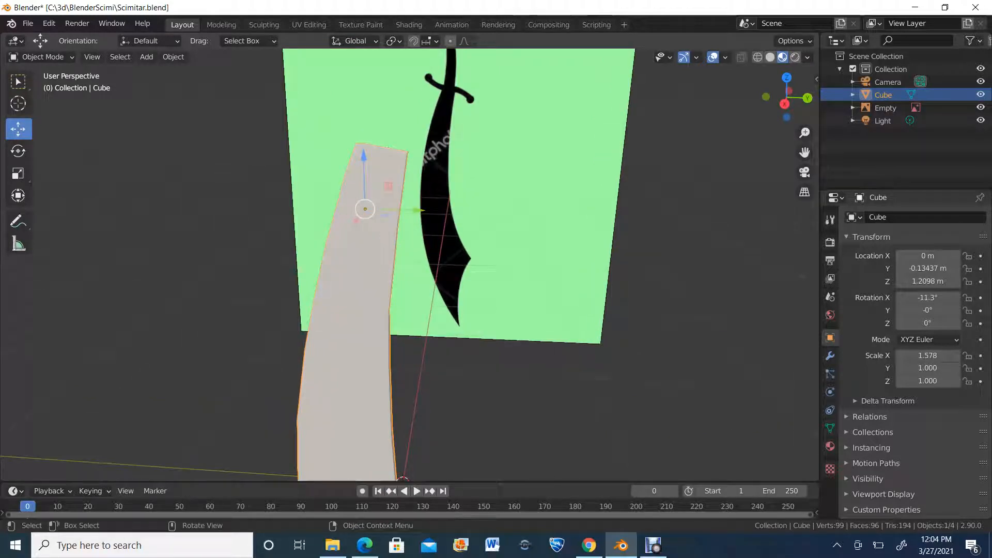
pyautogui.moveTo(410, 265); pyautogui.dragTo(408, 295, button='middle')
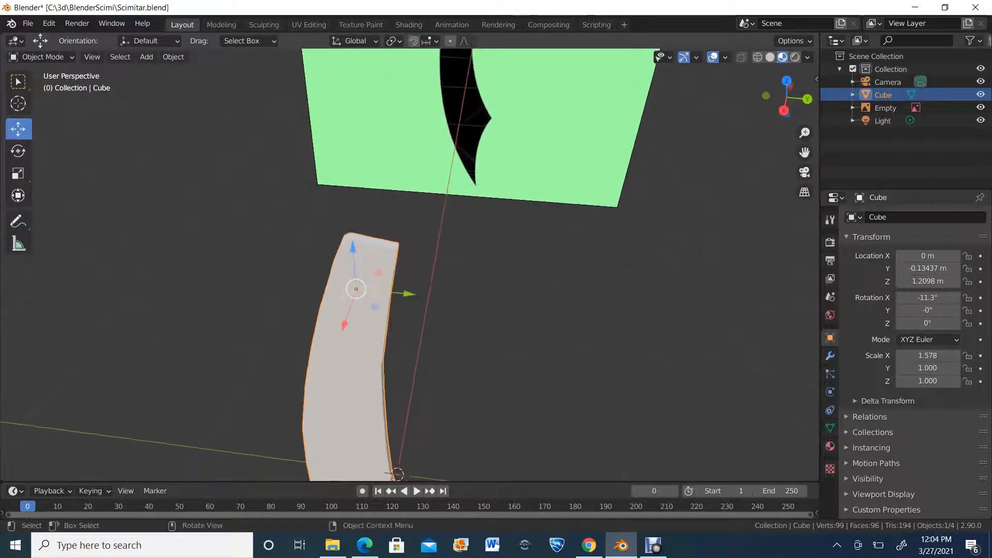
# Step: In Edit Mode, select the two end faces at the blade's hilt end and delete them to open the mesh there
pyautogui.scroll(2, 408, 295)
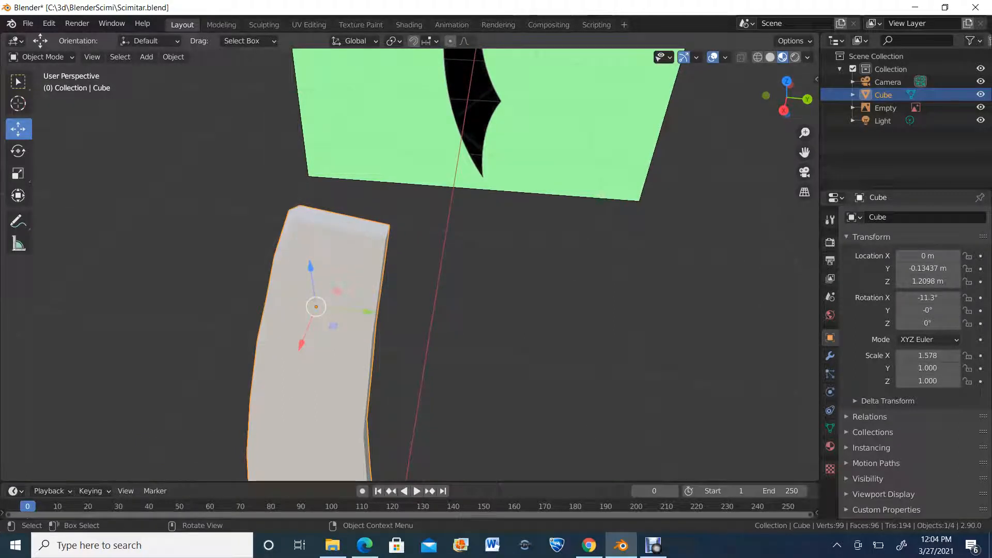
pyautogui.scroll(1, 410, 265)
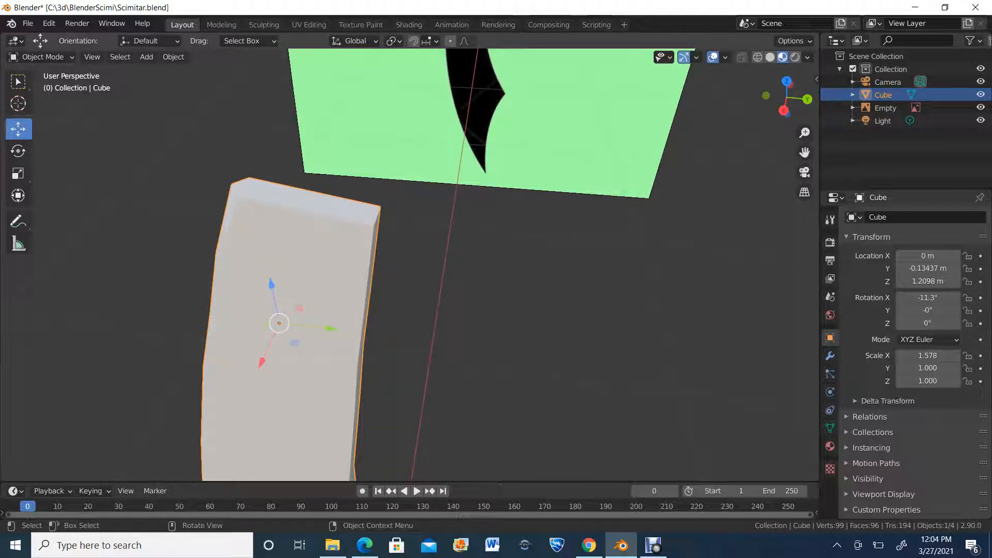
pyautogui.scroll(-1, 410, 265)
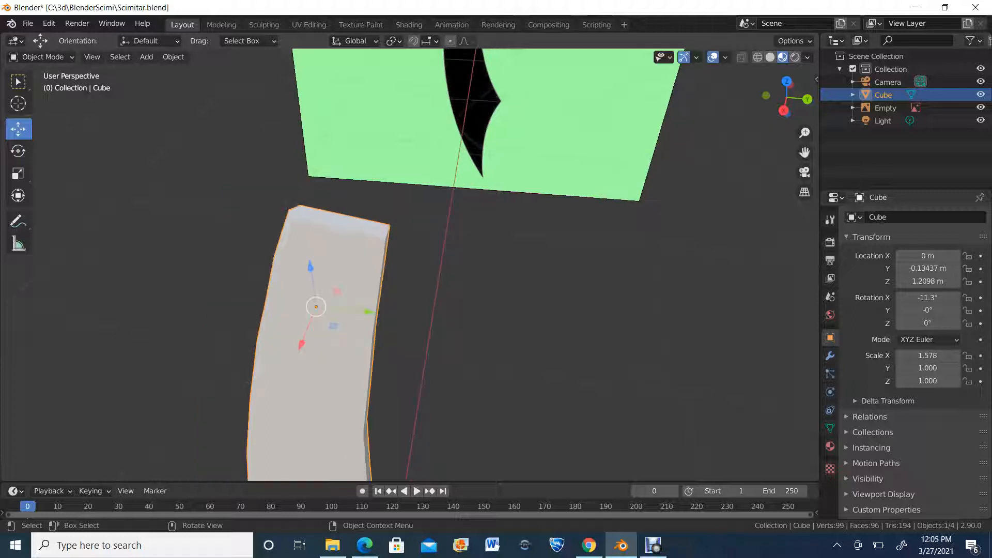
pyautogui.scroll(-4, 410, 265)
pyautogui.scroll(4, 409, 264)
pyautogui.click(40, 57)
pyautogui.click(32, 73)
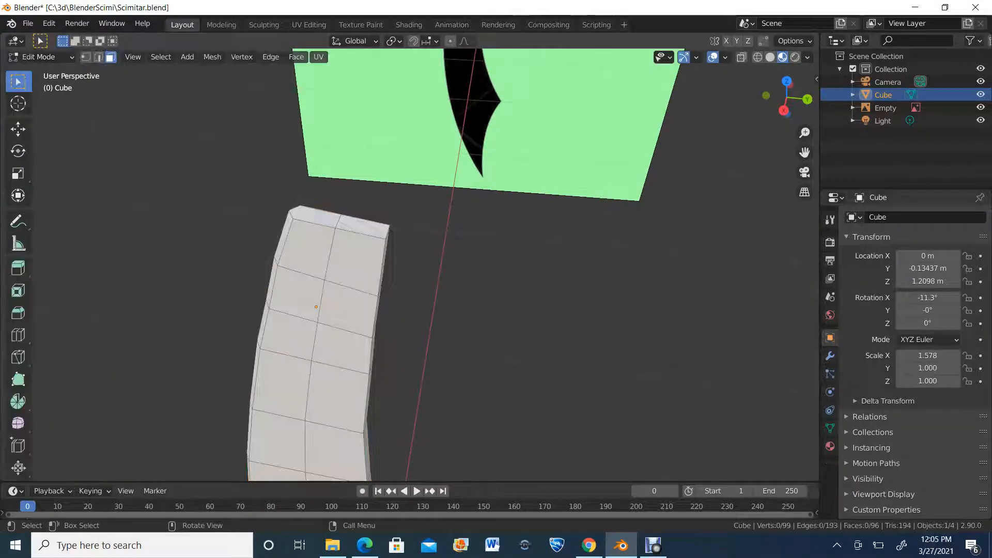
pyautogui.keyDown('ctrl'); pyautogui.click(315, 220); pyautogui.keyUp('ctrl')
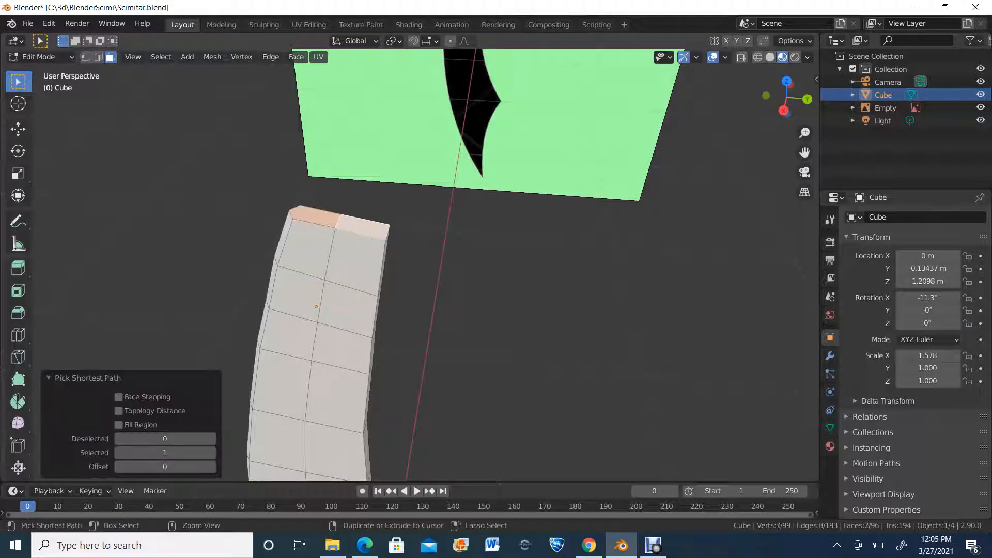
pyautogui.press('x')
pyautogui.press('Down')
pyautogui.press('Down')
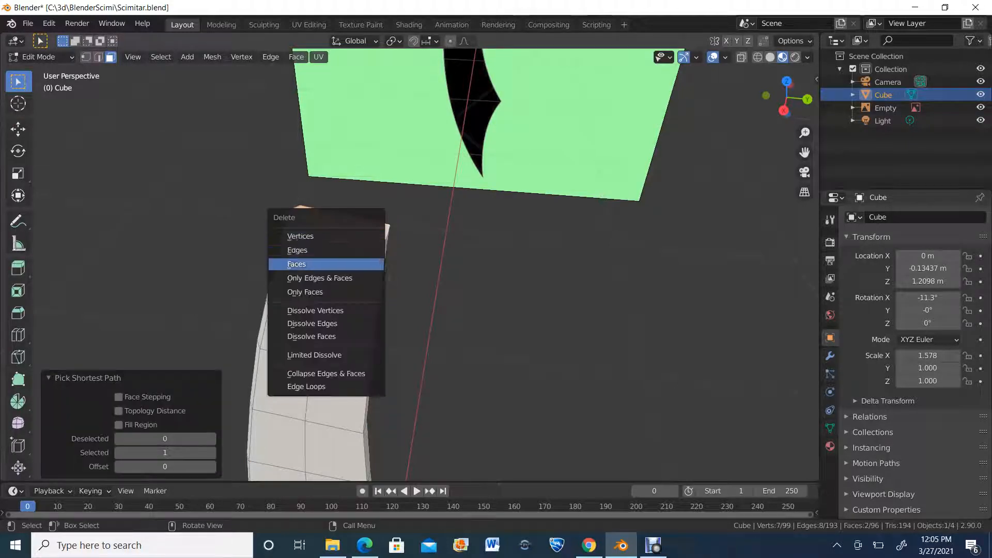
pyautogui.press('Return')
# Step: In right orthographic view, select the open border edges at the hilt end and extrude them about 0.019 m toward the crossguard
pyautogui.moveTo(393, 248); pyautogui.dragTo(397, 220, button='middle')
pyautogui.click(785, 104)
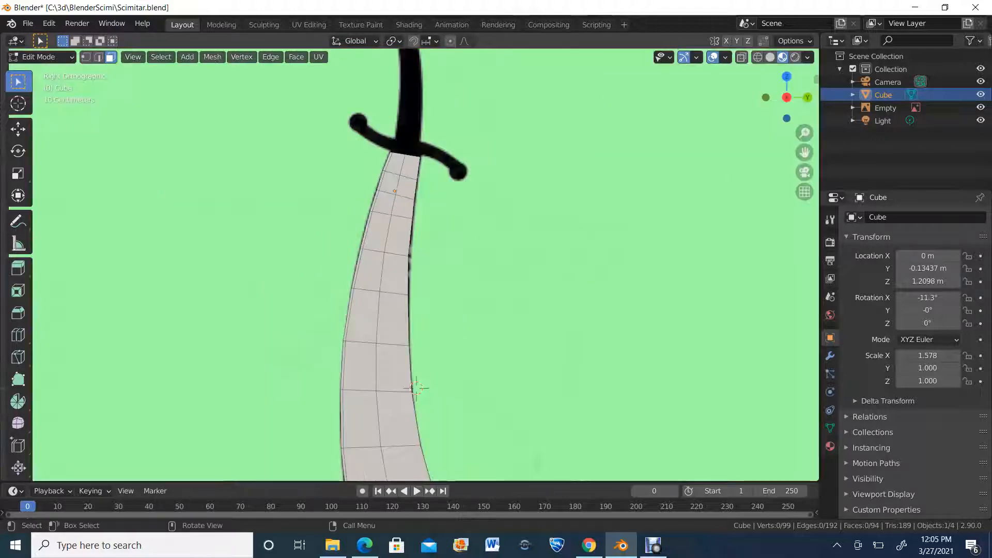
pyautogui.scroll(7, 410, 265)
pyautogui.keyDown('alt'); pyautogui.moveTo(410, 264); pyautogui.dragTo(410, 243, button='middle'); pyautogui.keyUp('alt')
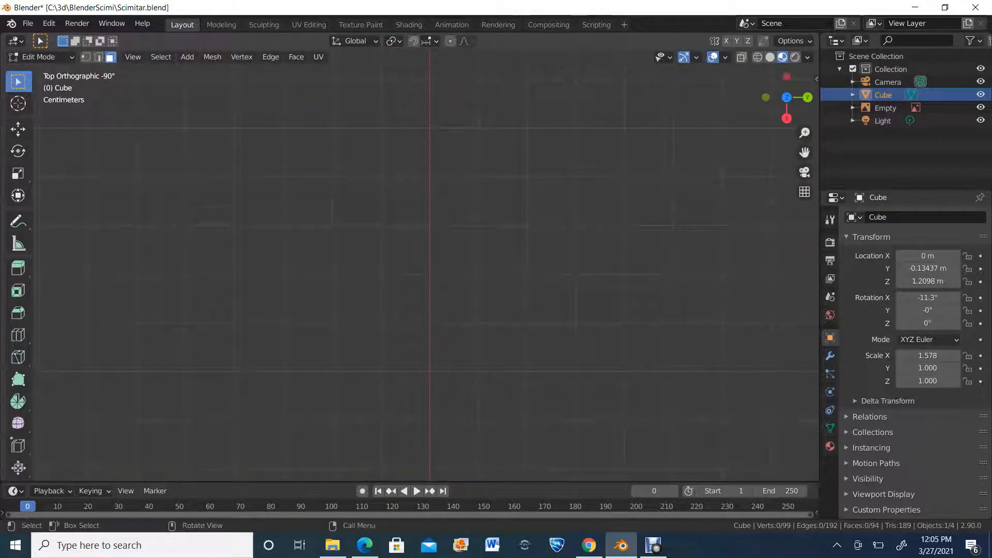
pyautogui.click(787, 118)
pyautogui.keyDown('shift'); pyautogui.moveTo(435, 134); pyautogui.dragTo(412, 443, button='middle'); pyautogui.keyUp('shift')
pyautogui.scroll(4, 410, 265)
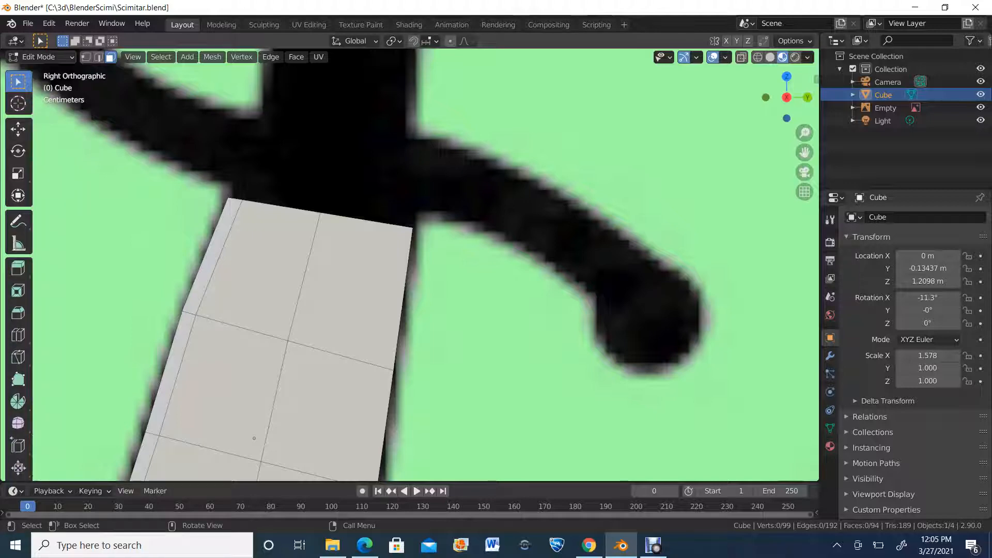
pyautogui.press('2')
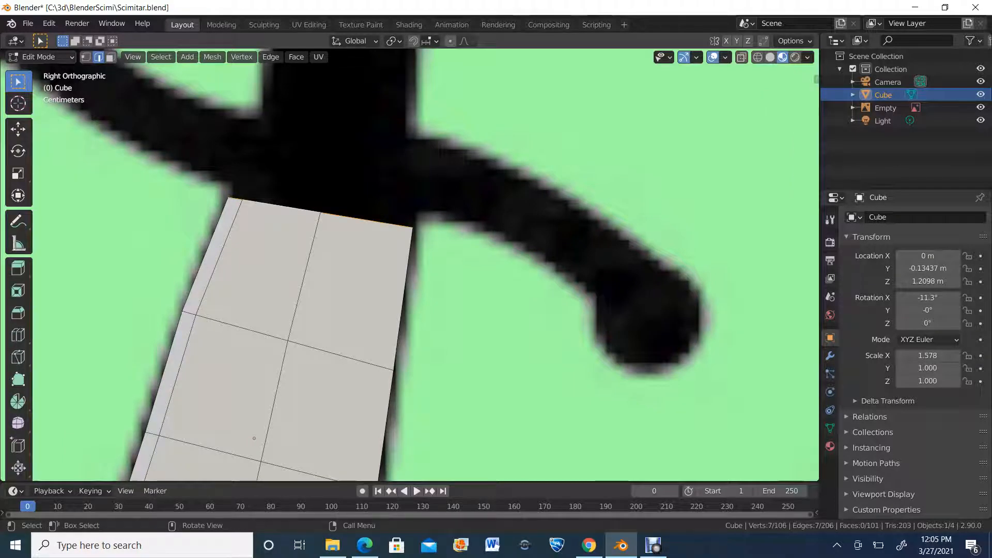
pyautogui.press('e')
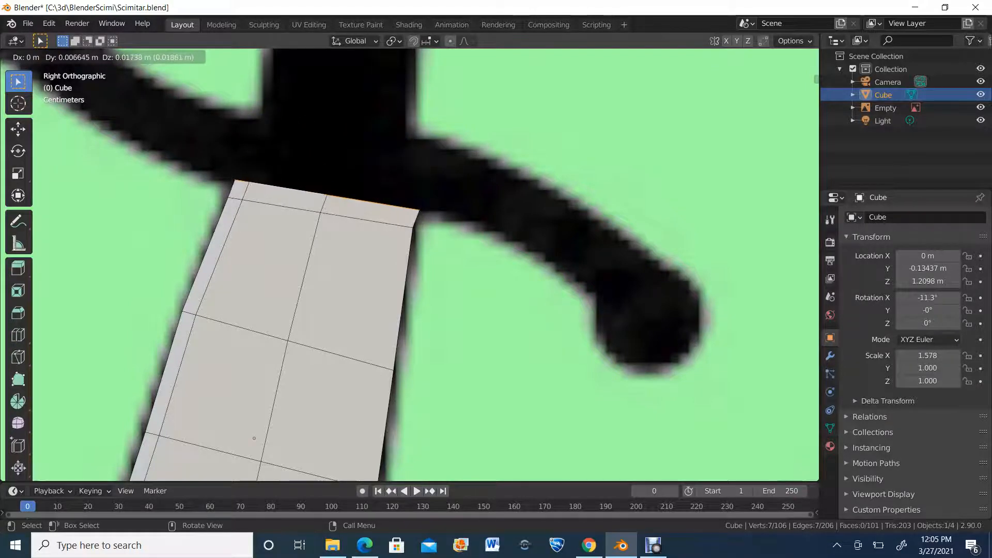
pyautogui.click(254, 438)
# Step: Scale the extruded rim outward across the blade's thickness and by about 1.6 along Y
pyautogui.moveTo(413, 259); pyautogui.dragTo(204, 287, button='middle')
pyautogui.scroll(-5, 305, 277)
pyautogui.scroll(6, 258, 283)
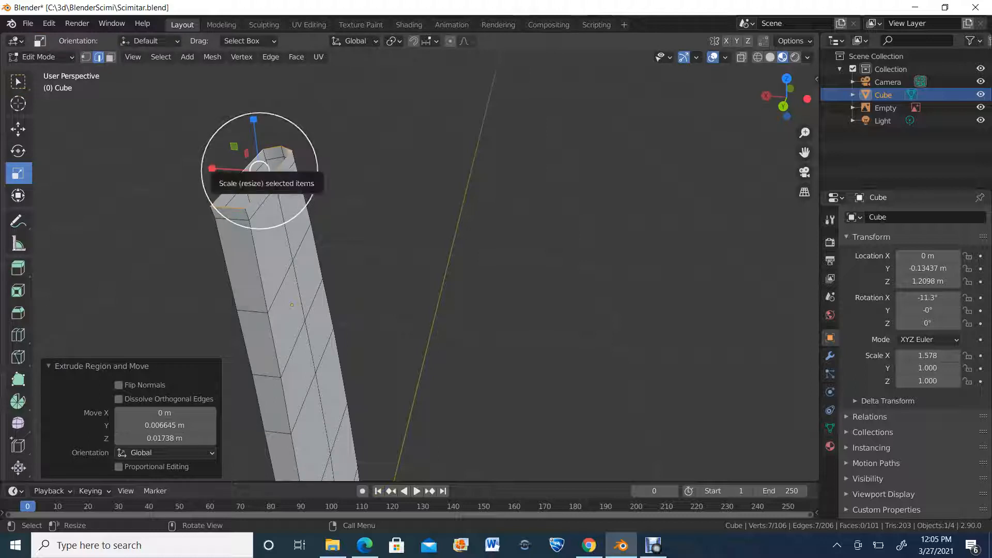
pyautogui.moveTo(216, 173); pyautogui.dragTo(223, 200)
pyautogui.moveTo(224, 200); pyautogui.dragTo(148, 165, button='middle')
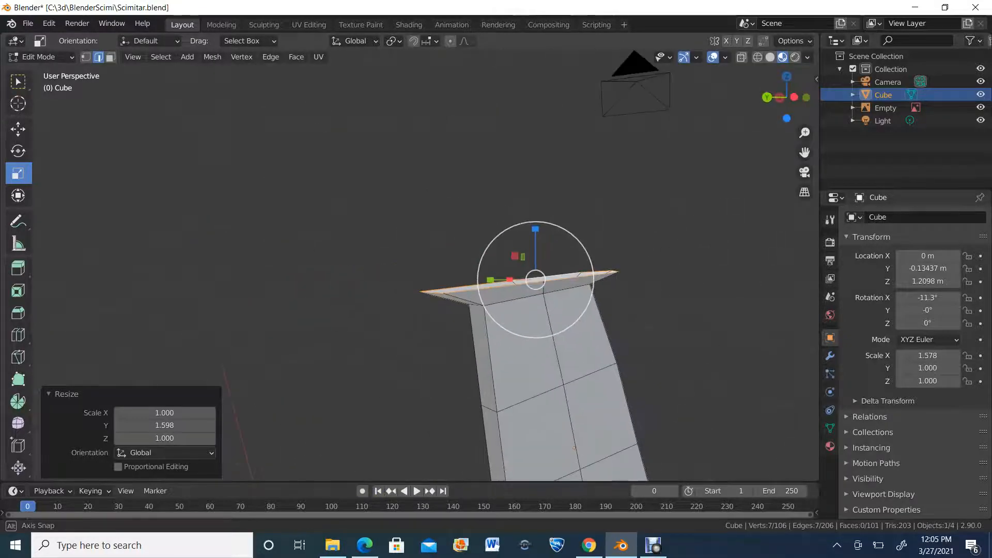
# Step: In right orthographic view, rotate the flared rim -4° about the X axis to follow the crossguard's slant
pyautogui.click(795, 98)
pyautogui.scroll(-4, 427, 265)
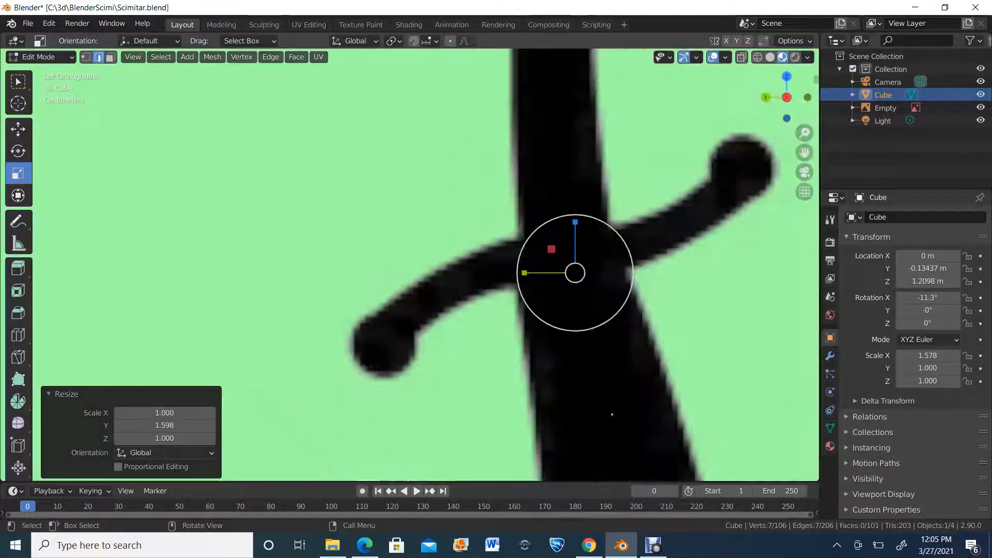
pyautogui.scroll(-3, 427, 265)
pyautogui.moveTo(427, 265); pyautogui.dragTo(316, 251, button='middle')
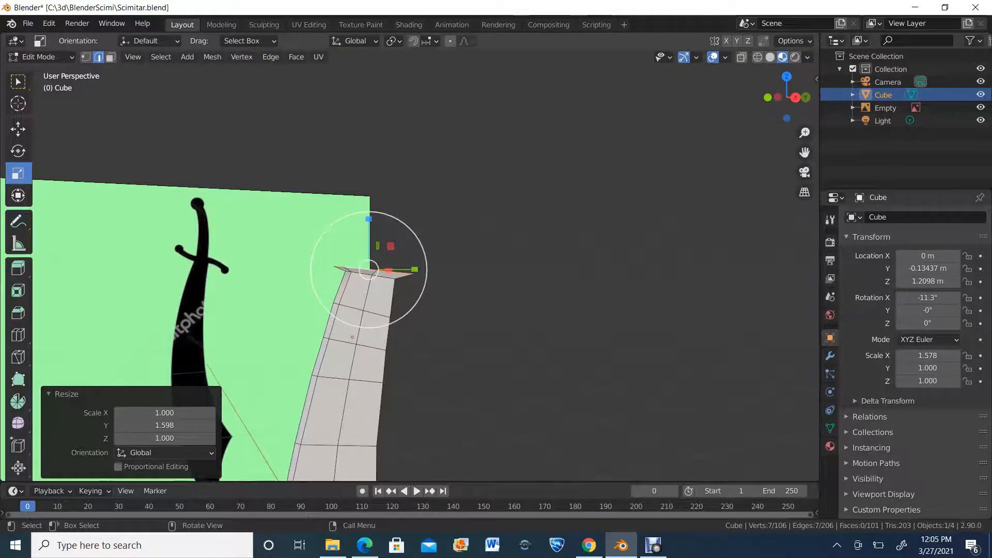
pyautogui.click(795, 97)
pyautogui.scroll(2, 796, 103)
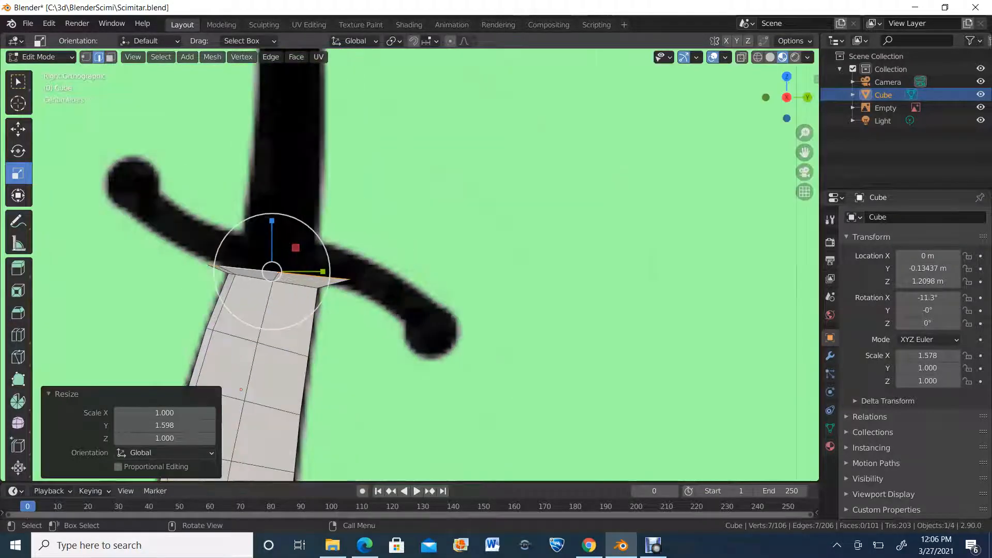
pyautogui.scroll(6, 414, 264)
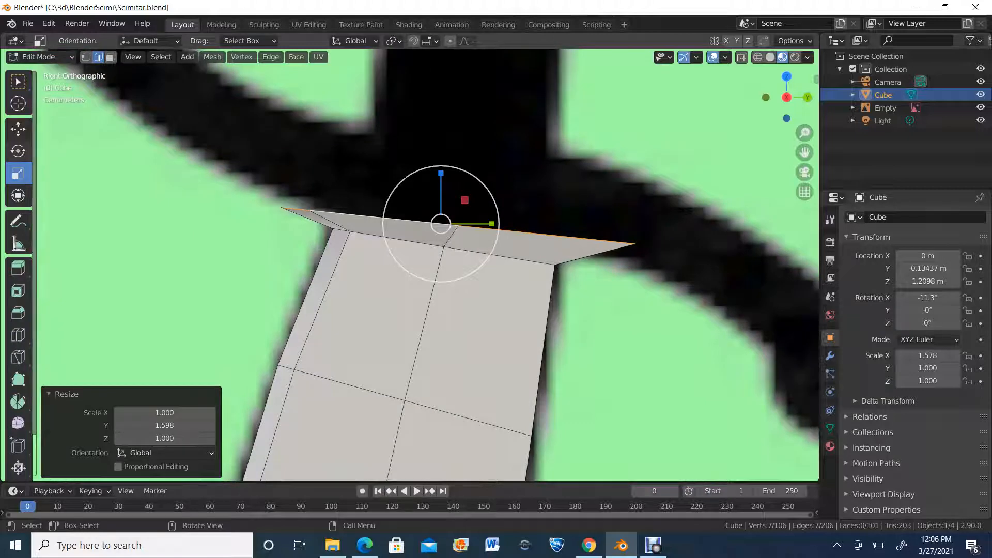
pyautogui.click(18, 151)
pyautogui.moveTo(402, 194); pyautogui.dragTo(405, 193)
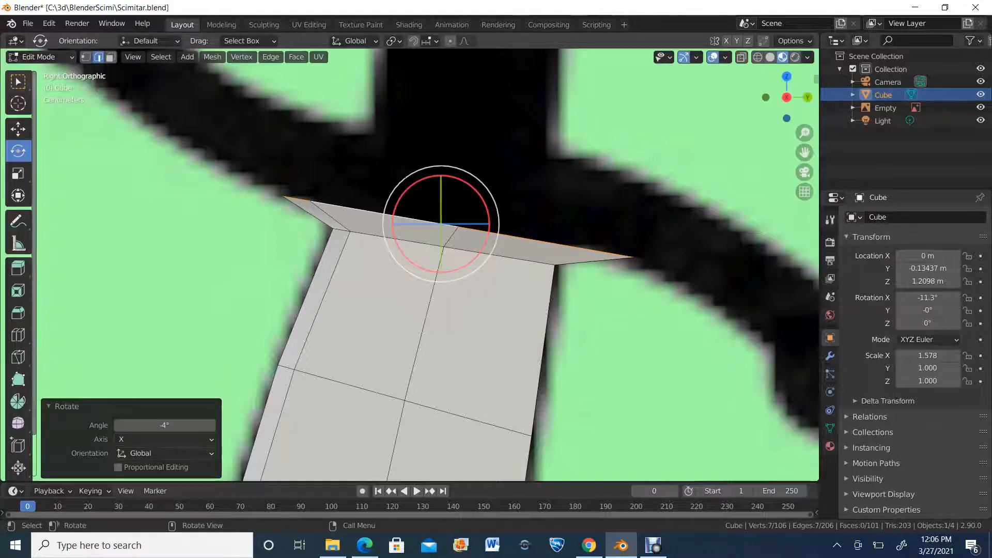
# Step: Select the two rim vertices on the blade's convex side and move them inward about 0.02 m along Y
pyautogui.press('1')
pyautogui.moveTo(225, 164); pyautogui.dragTo(317, 202)
pyautogui.click(18, 128)
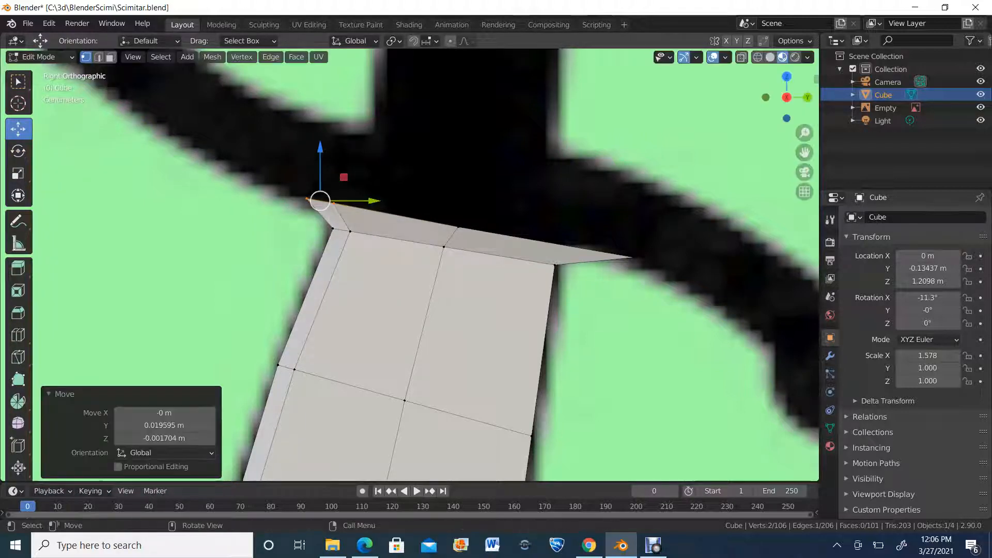
pyautogui.moveTo(589, 232); pyautogui.dragTo(693, 283)
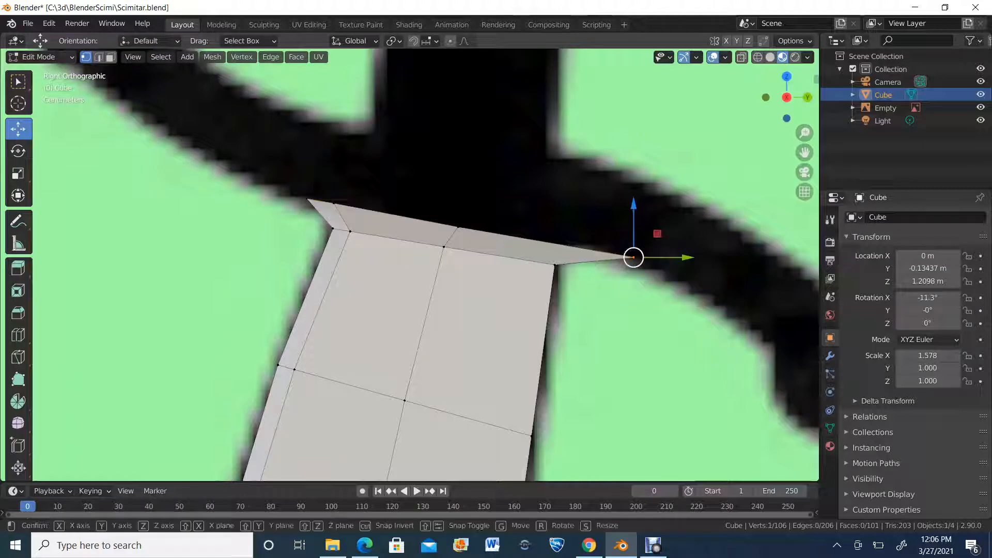
pyautogui.moveTo(634, 257); pyautogui.dragTo(634, 257)
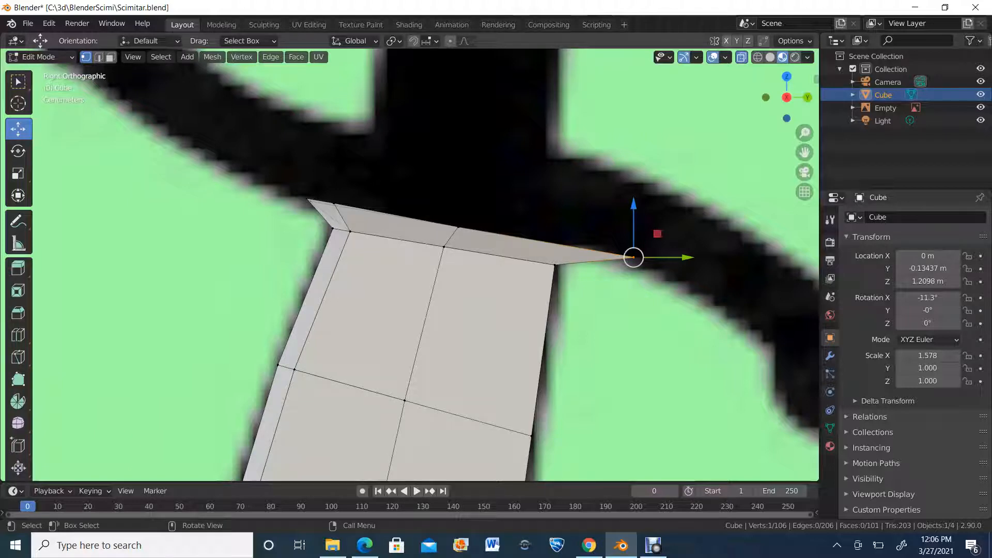
pyautogui.hotkey('alt', 'a')
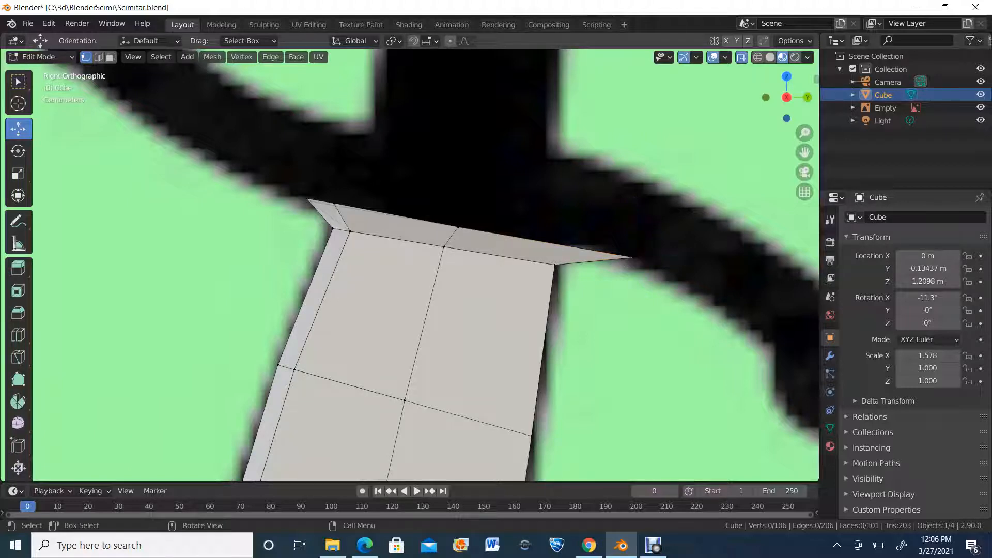
# Step: Switch the viewport to wireframe shading and select the rim's corner vertex on the blade's concave side
pyautogui.hotkey('shift', 'z')
pyautogui.press('space')
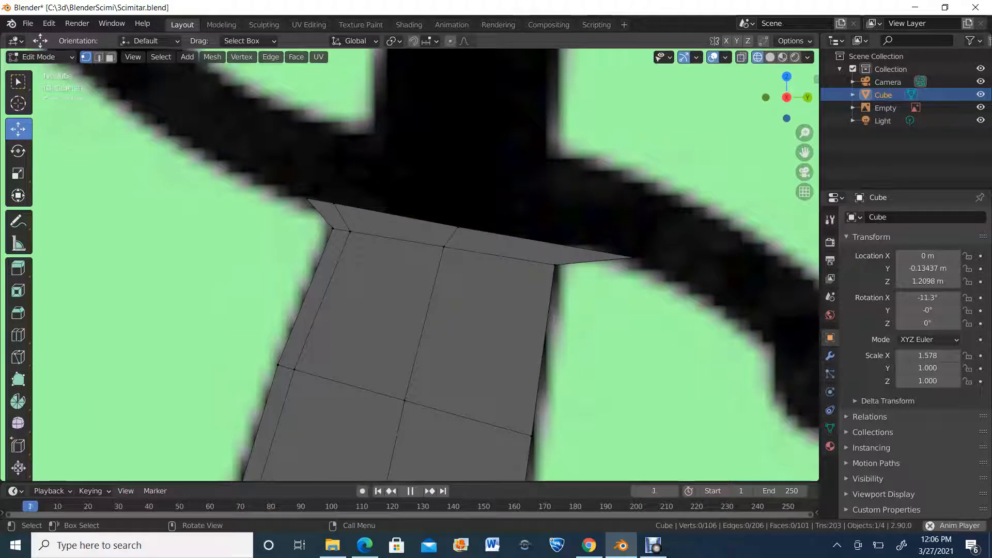
pyautogui.press('space')
pyautogui.moveTo(660, 220); pyautogui.dragTo(634, 258)
pyautogui.press('g')
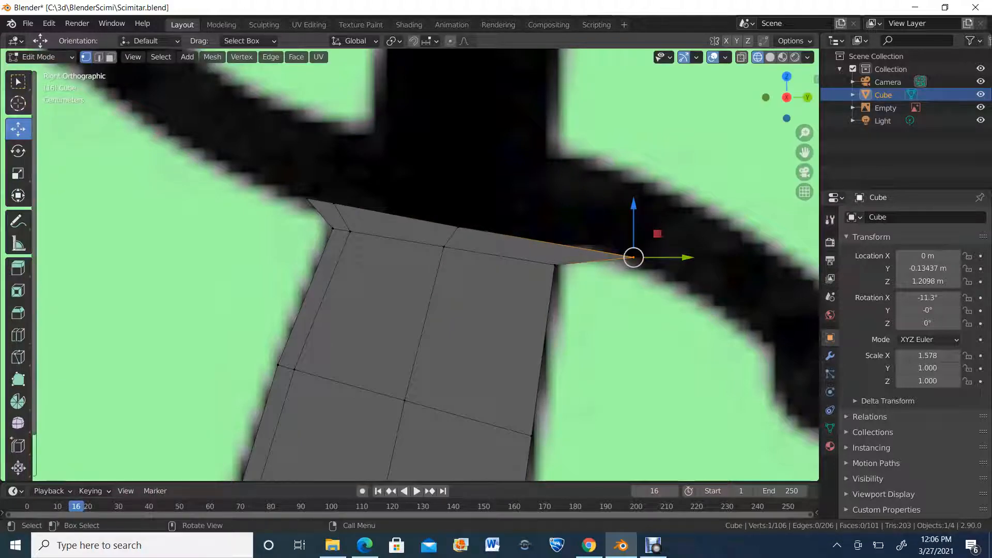
# Step: Try to move the single rim corner vertex on the concave side inward and undo the move
pyautogui.click(19, 82)
pyautogui.moveTo(675, 210); pyautogui.dragTo(592, 287)
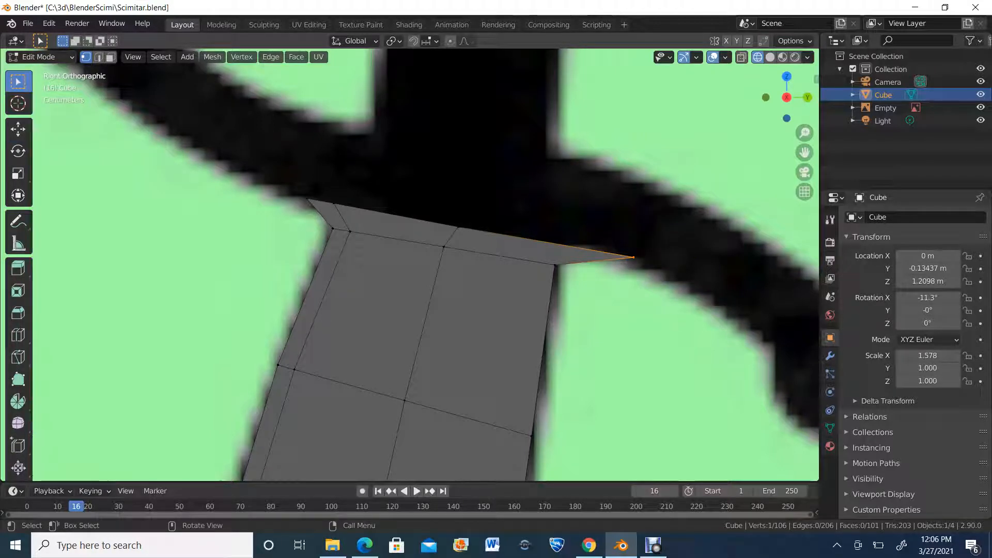
pyautogui.click(18, 129)
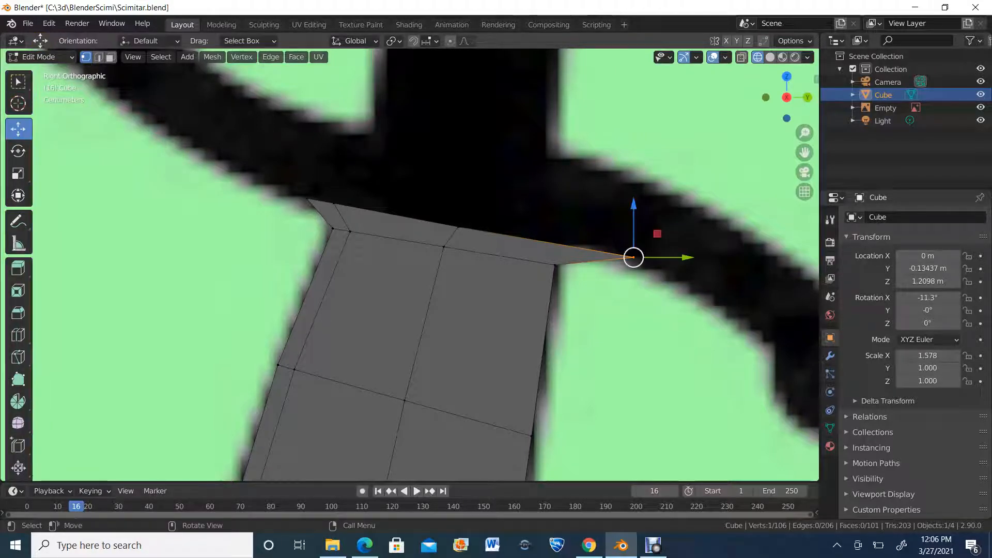
pyautogui.moveTo(633, 258); pyautogui.dragTo(613, 245)
pyautogui.hotkey('ctrl', 'z')
# Step: Select both concave-side rim corner vertices with X-ray on and move them about -0.043 m in Y and 0.007 m in Z
pyautogui.moveTo(478, 250); pyautogui.dragTo(474, 267, button='middle')
pyautogui.scroll(-4, 474, 267)
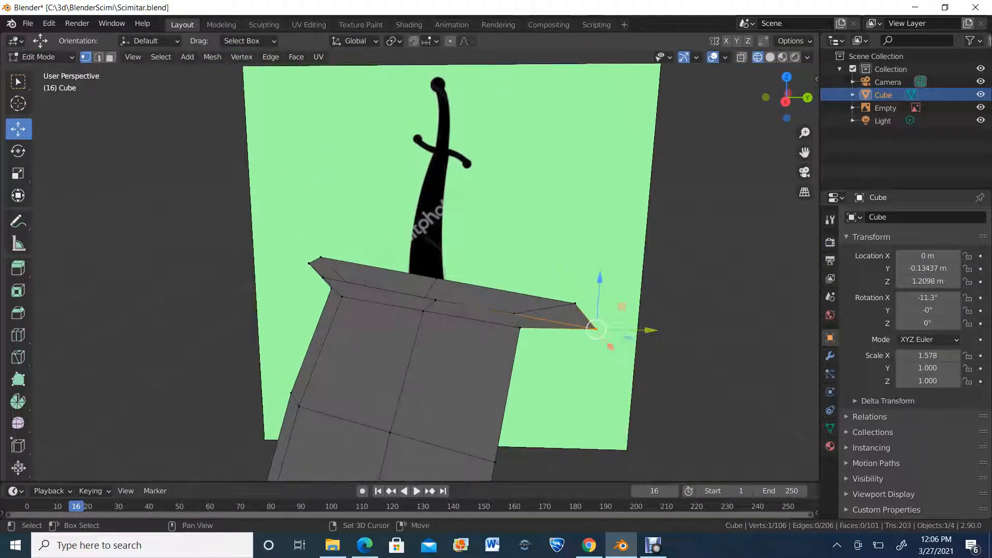
pyautogui.keyDown('shift'); pyautogui.click(576, 303); pyautogui.keyUp('shift')
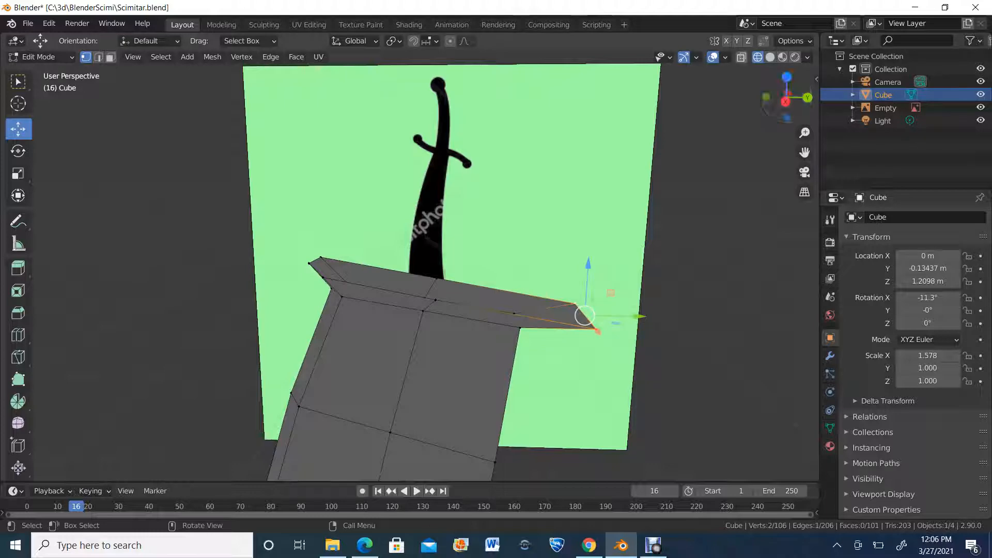
pyautogui.hotkey('alt', 'z')
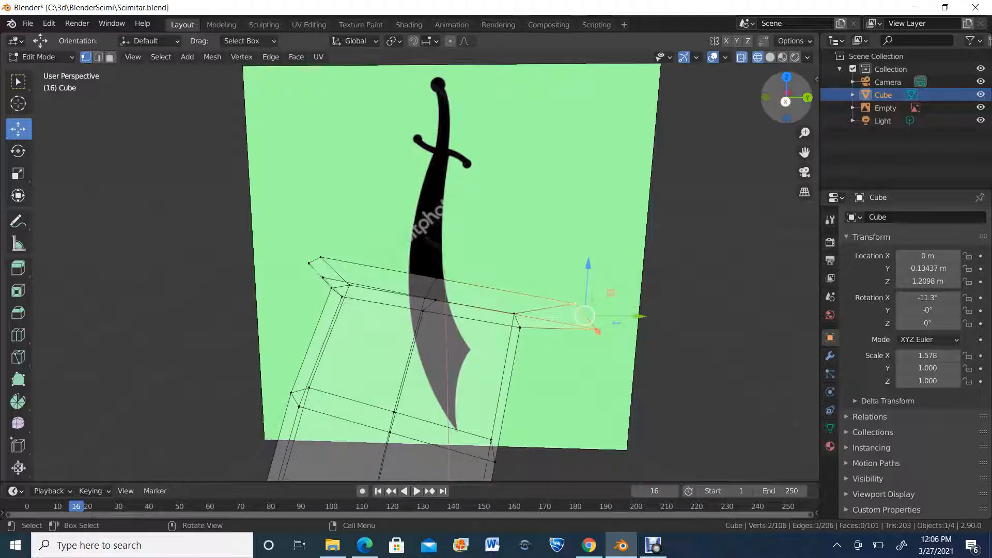
pyautogui.click(786, 101)
pyautogui.press('g')
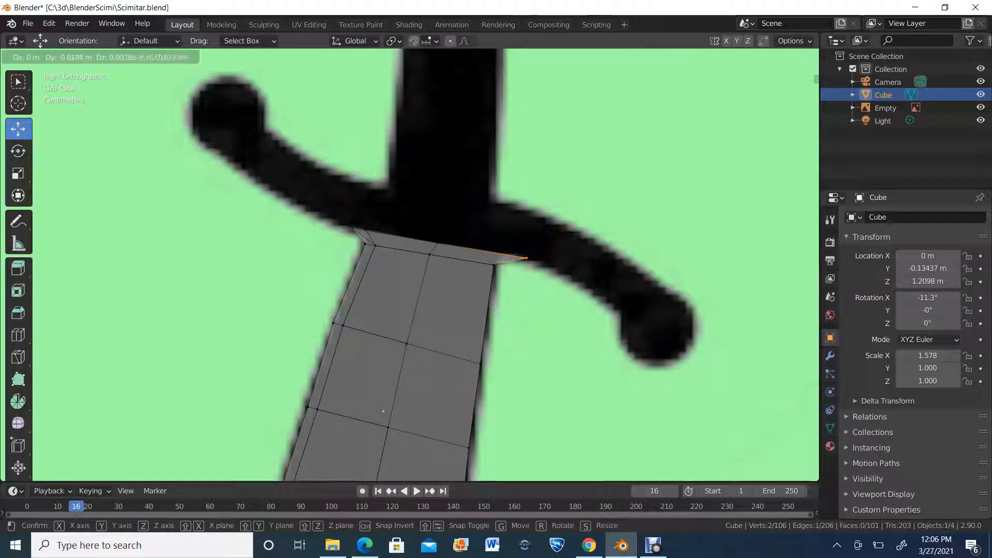
pyautogui.click(508, 256)
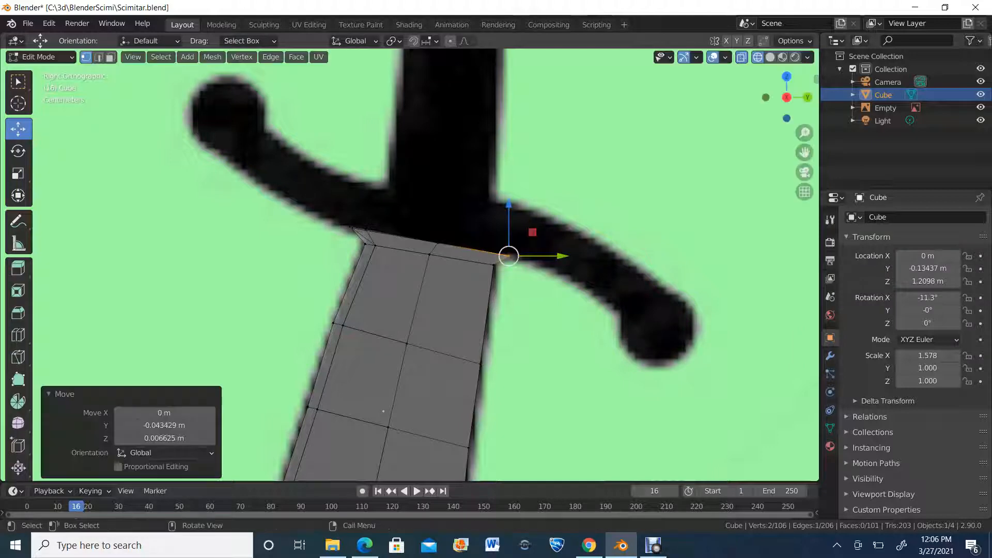
# Step: Select two rim vertices on the blade's convex side and examine the rim from the hilt end
pyautogui.moveTo(336, 213); pyautogui.dragTo(358, 235)
pyautogui.scroll(3, 358, 235)
pyautogui.moveTo(358, 235); pyautogui.dragTo(470, 210, button='middle')
pyautogui.scroll(-2, 411, 233)
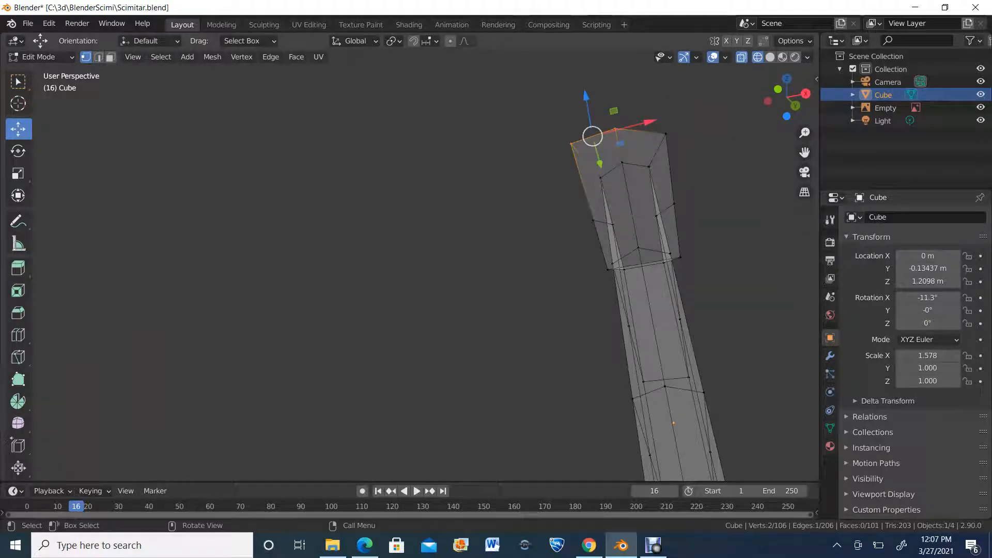
# Step: Turn on Auto Merge and vertex snapping for moves, and clear the vertex selection
pyautogui.click(795, 41)
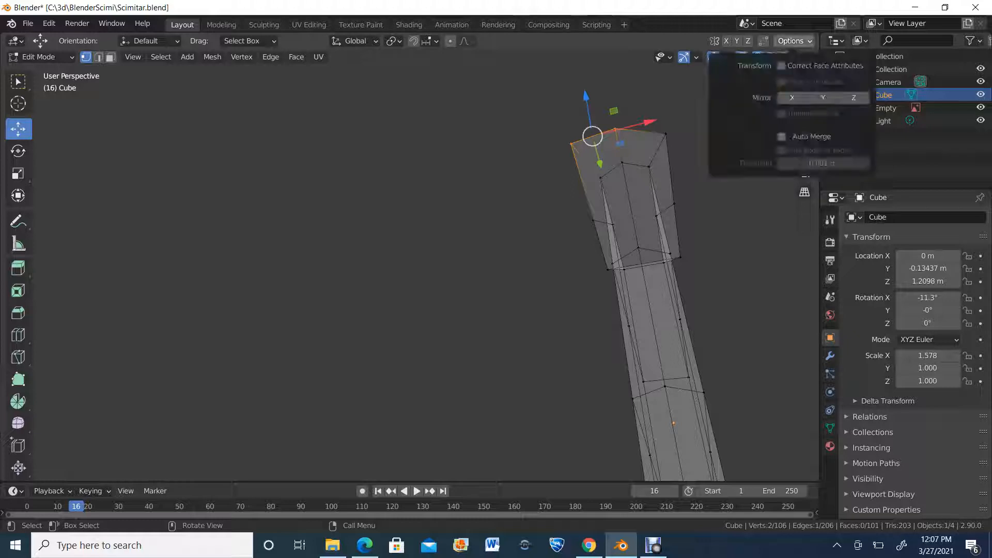
pyautogui.click(782, 136)
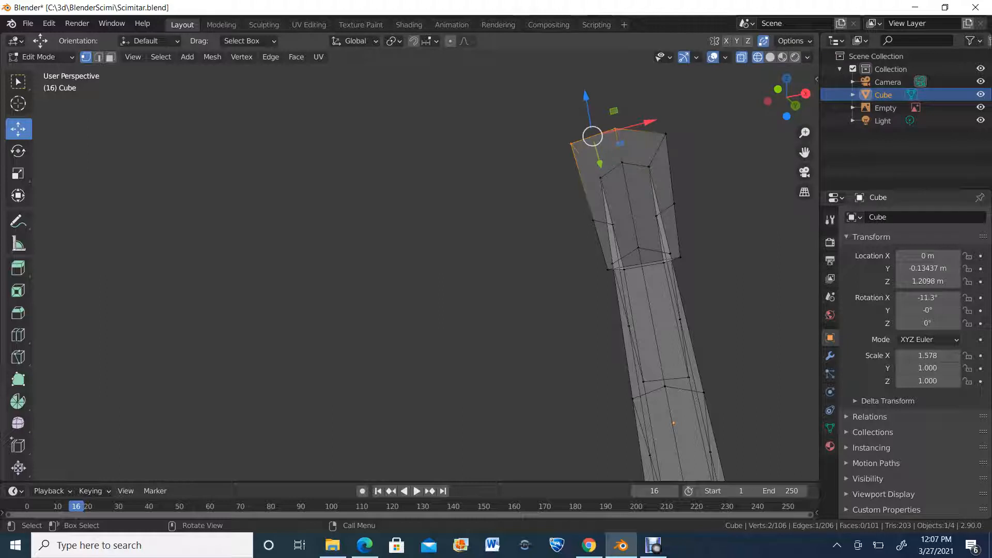
pyautogui.hotkey('shift', 'Tab')
pyautogui.click(430, 41)
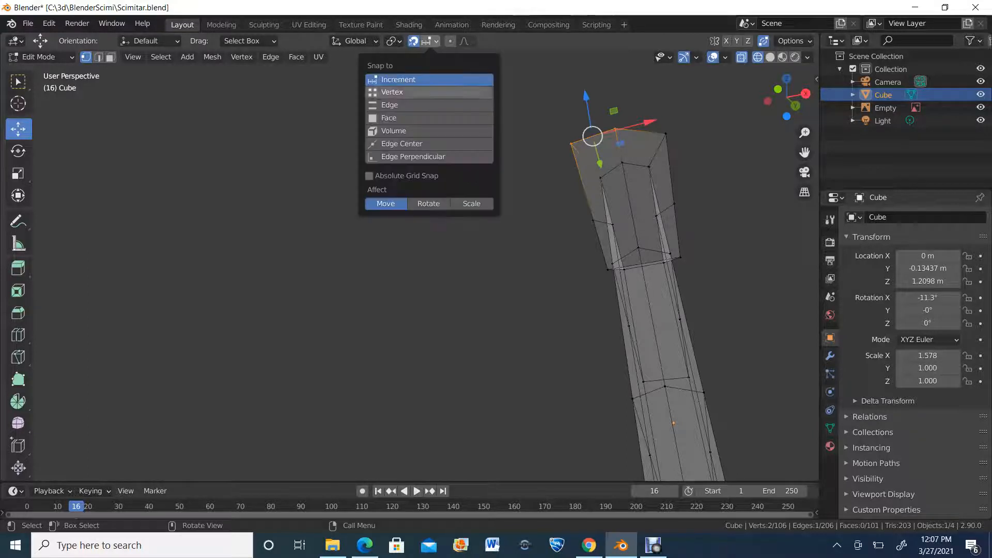
pyautogui.click(428, 92)
pyautogui.hotkey('alt', 'a')
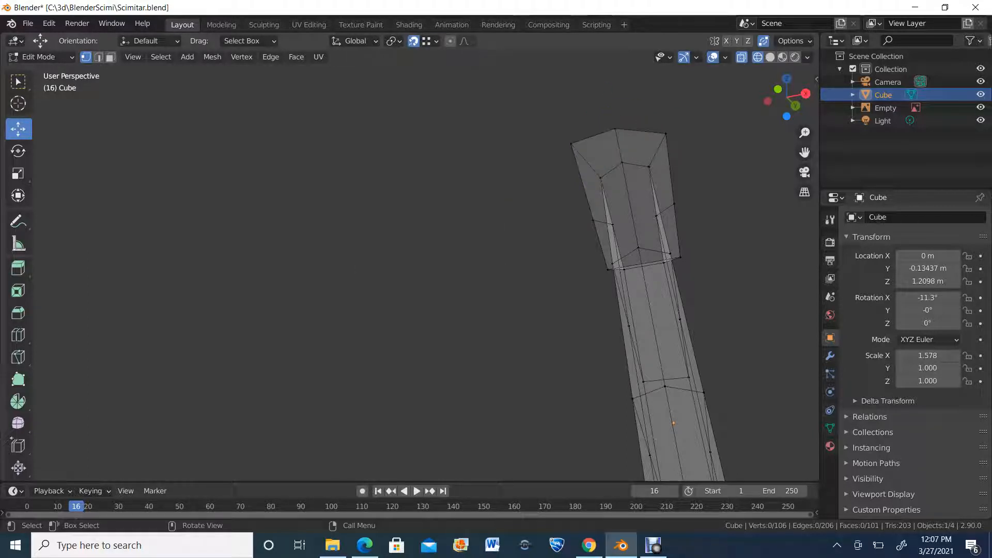
# Step: Snap the rim's middle vertex on the hilt-end view onto the neighbouring corner vertex to merge them, undoing any extra move
pyautogui.click(616, 130)
pyautogui.moveTo(616, 129); pyautogui.dragTo(666, 134)
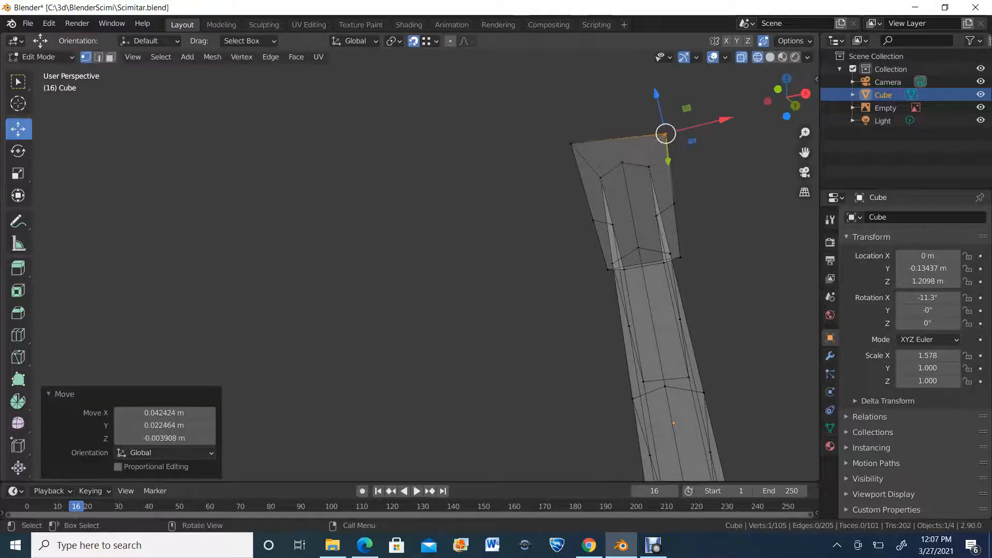
pyautogui.hotkey('alt', 'a')
pyautogui.click(666, 134)
pyautogui.moveTo(670, 172); pyautogui.dragTo(668, 150)
pyautogui.hotkey('ctrl', 'z')
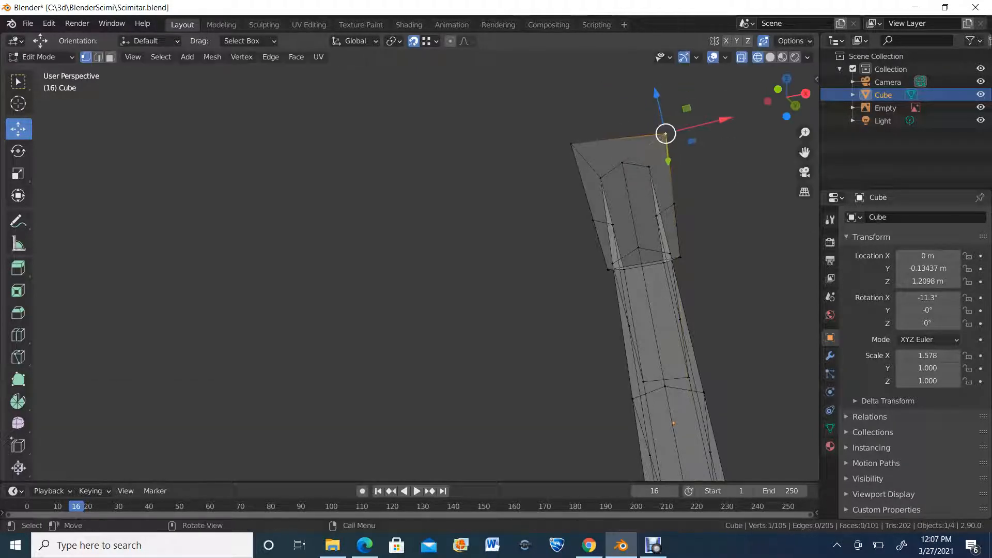
# Step: In the right orthographic view with snapping off, move the merged rim vertex about -0.019 m in Y and 0.002 m in Z
pyautogui.press('KP_3')
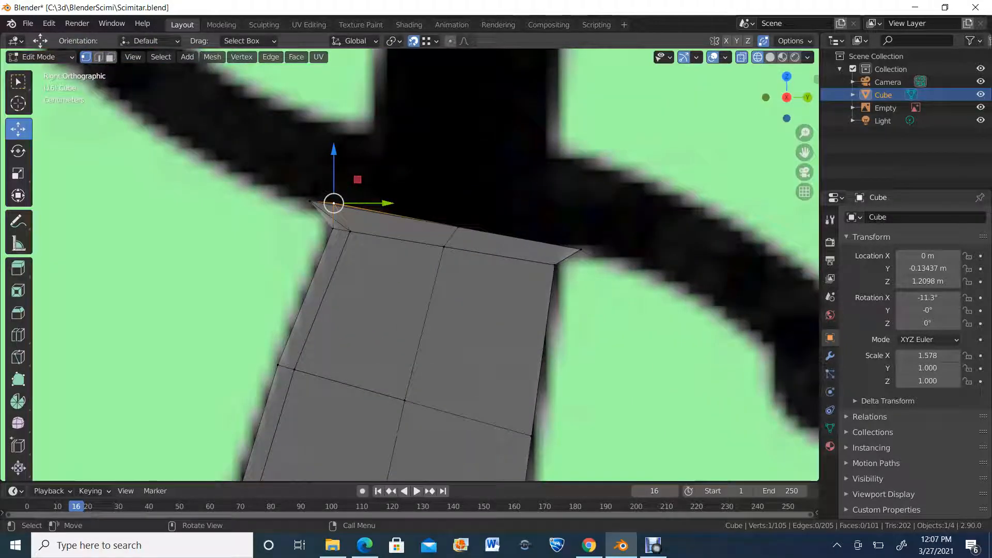
pyautogui.scroll(3, 410, 265)
pyautogui.moveTo(278, 158); pyautogui.dragTo(238, 153)
pyautogui.scroll(-4, 238, 153)
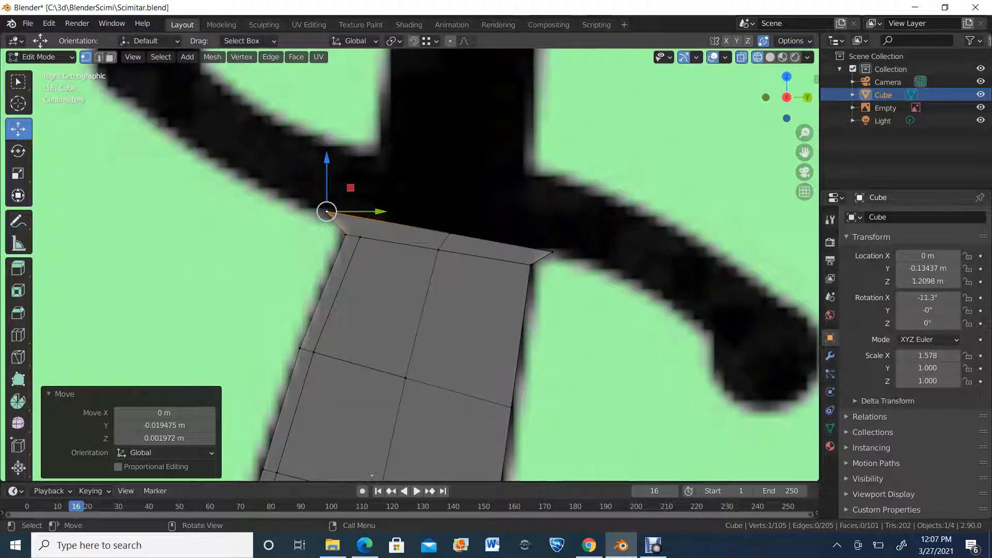
# Step: Move both concave-side rim corner vertices about 0.006 m in Y and -0.007 m in Z, and lower the middle rim vertex slightly
pyautogui.press('w')
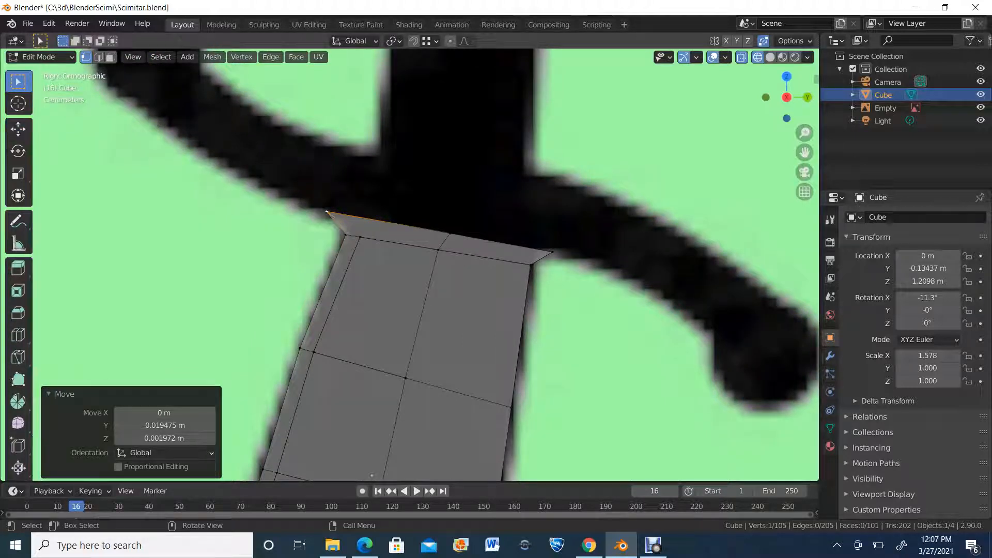
pyautogui.press('b')
pyautogui.moveTo(311, 209); pyautogui.dragTo(336, 228)
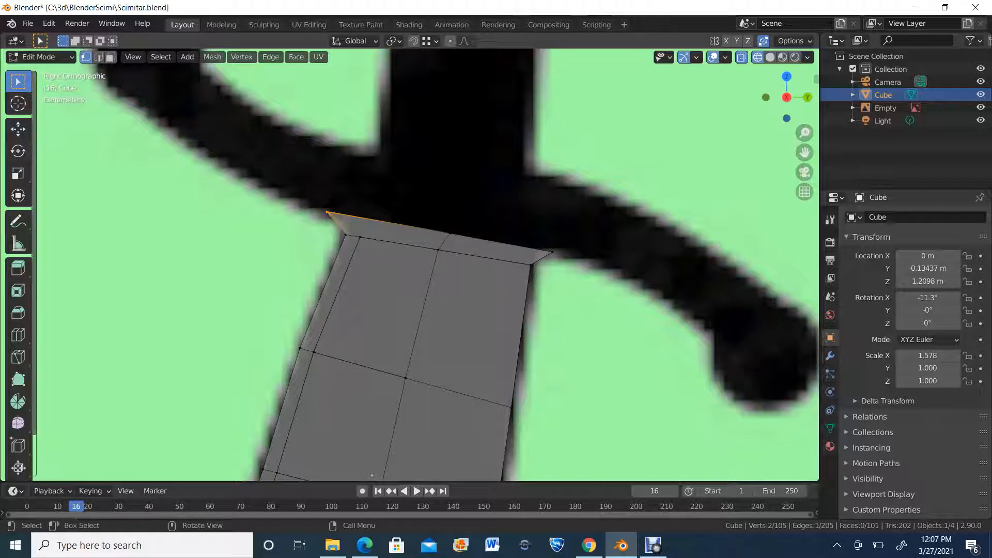
pyautogui.click(18, 128)
pyautogui.moveTo(327, 211); pyautogui.dragTo(332, 217)
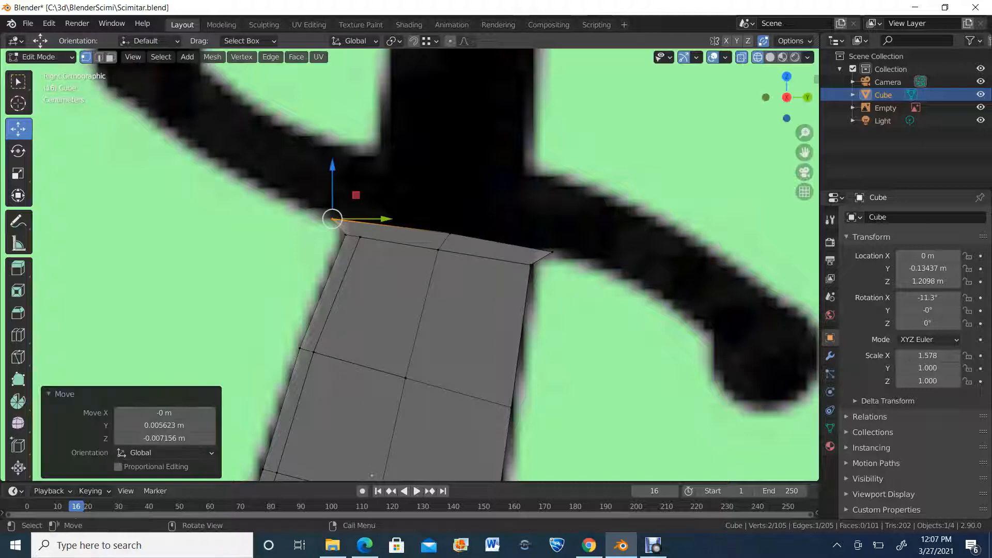
pyautogui.moveTo(438, 222)
pyautogui.mouseDown()
pyautogui.moveTo(515, 245)
pyautogui.moveTo(445, 236)
pyautogui.mouseUp()
pyautogui.moveTo(538, 237); pyautogui.dragTo(569, 260)
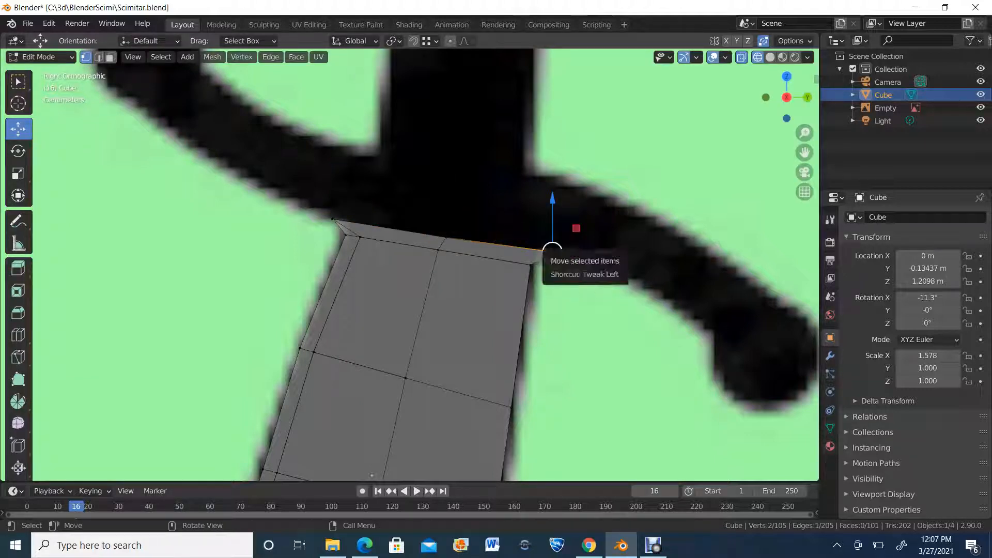
# Step: Select the rim's whole end edge loop and extrude it about 0.019 m in Y and 0.076 m in Z
pyautogui.scroll(-4, 412, 265)
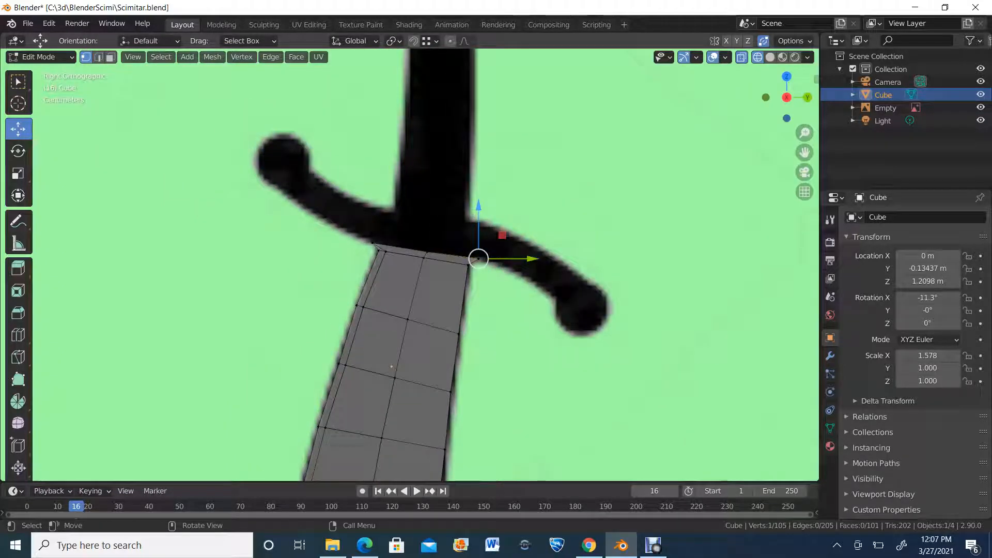
pyautogui.press('2')
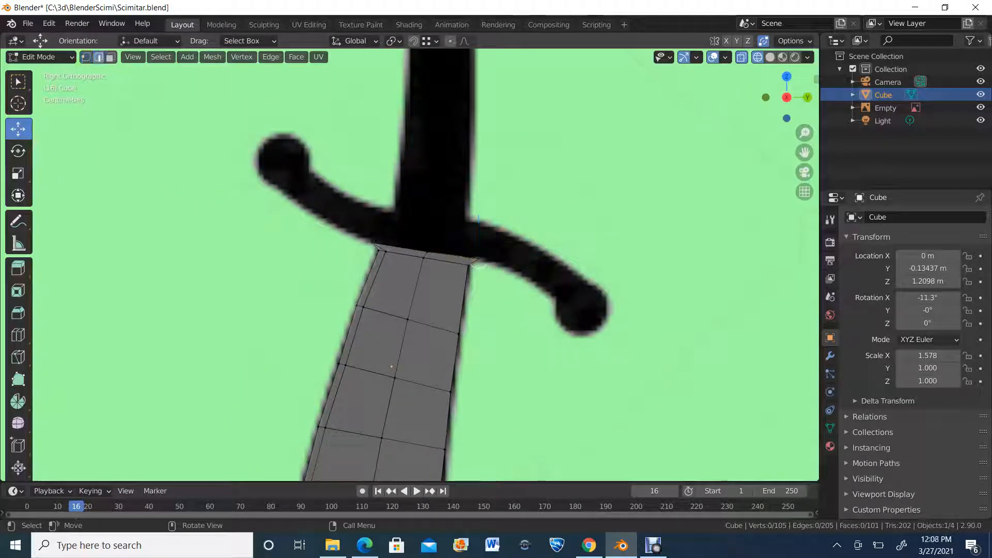
pyautogui.keyDown('alt'); pyautogui.click(443, 255); pyautogui.keyUp('alt')
pyautogui.scroll(2, 444, 255)
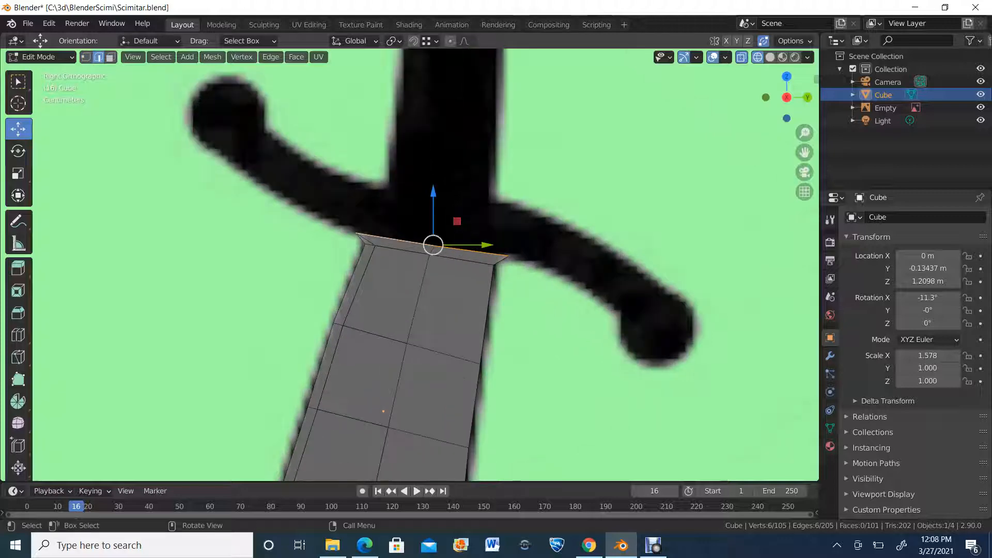
pyautogui.press('e')
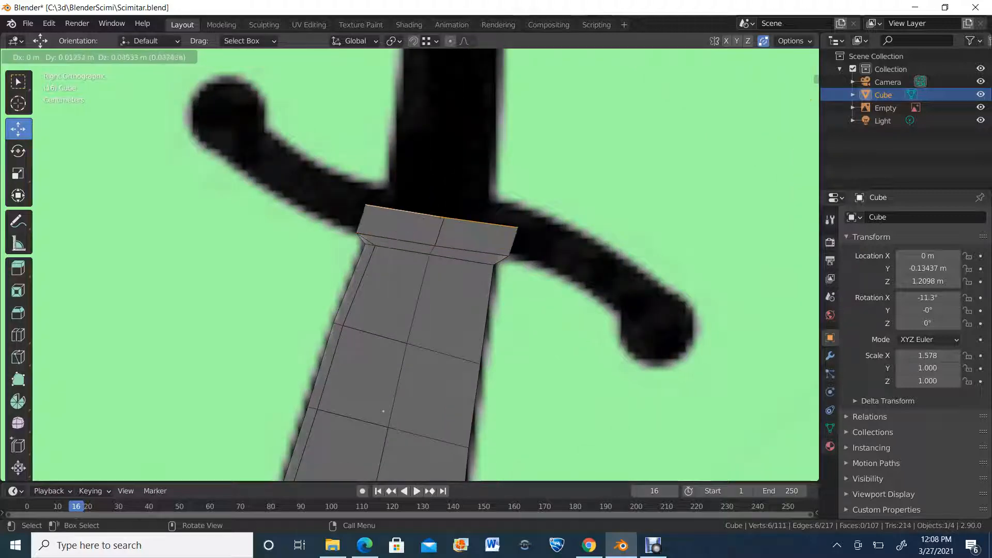
pyautogui.press('Return')
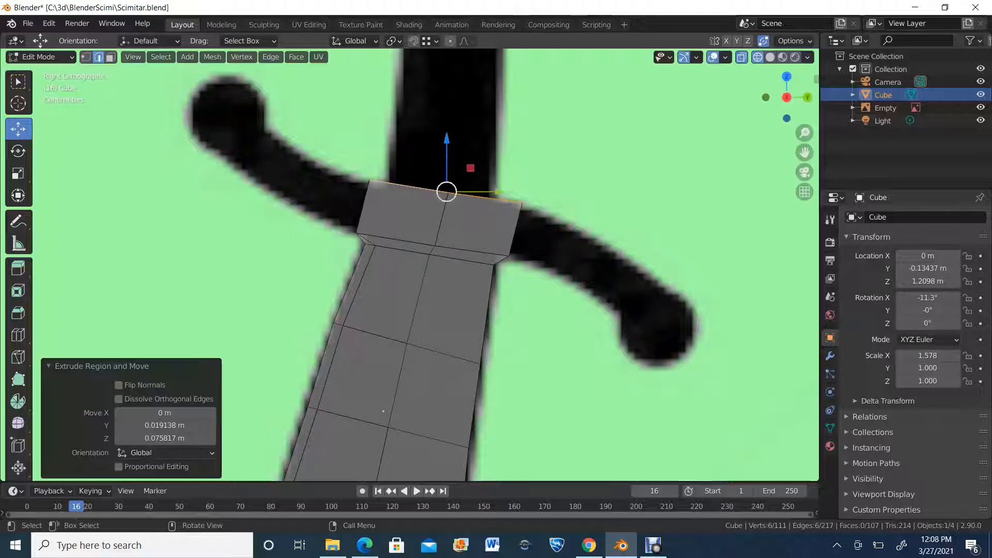
# Step: Examine the extruded guard block in solid shading without X-ray, from several angles and in the right orthographic view
pyautogui.scroll(-4, 425, 265)
pyautogui.moveTo(425, 265); pyautogui.dragTo(403, 172, button='middle')
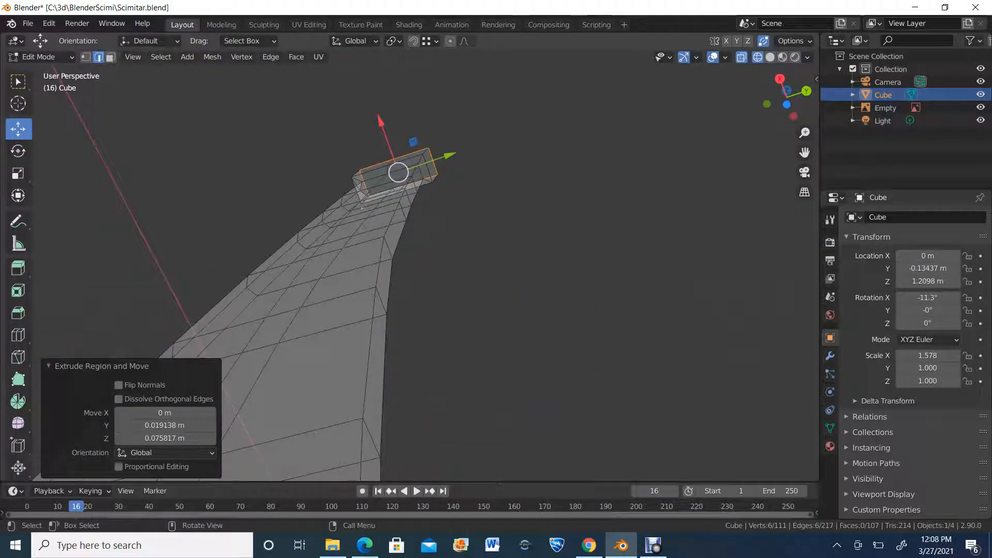
pyautogui.hotkey('alt', 'z')
pyautogui.click(770, 58)
pyautogui.moveTo(758, 99); pyautogui.dragTo(762, 131, button='middle')
pyautogui.click(742, 58)
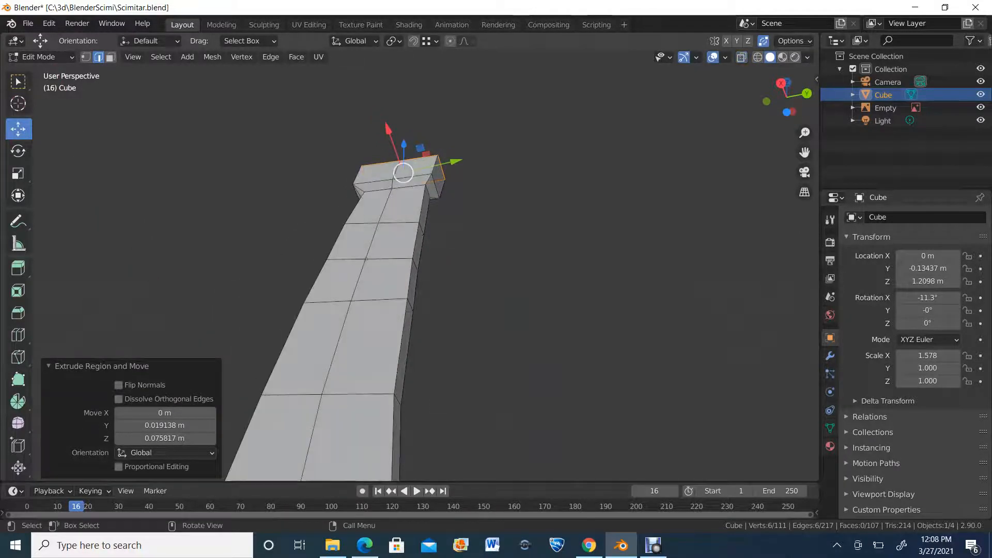
pyautogui.moveTo(388, 347); pyautogui.dragTo(429, 406, button='middle')
pyautogui.moveTo(780, 95); pyautogui.dragTo(736, 94)
pyautogui.click(781, 94)
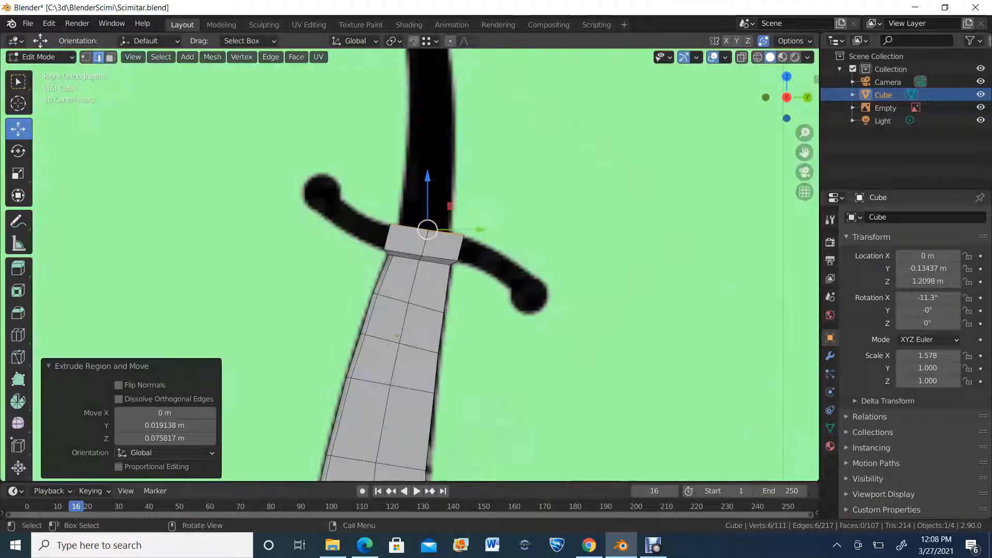
pyautogui.scroll(3, 414, 263)
pyautogui.moveTo(400, 267)
pyautogui.mouseDown(button='middle')
pyautogui.moveTo(320, 332)
pyautogui.moveTo(395, 221)
pyautogui.moveTo(397, 256)
pyautogui.moveTo(408, 263)
pyautogui.mouseUp(button='middle')
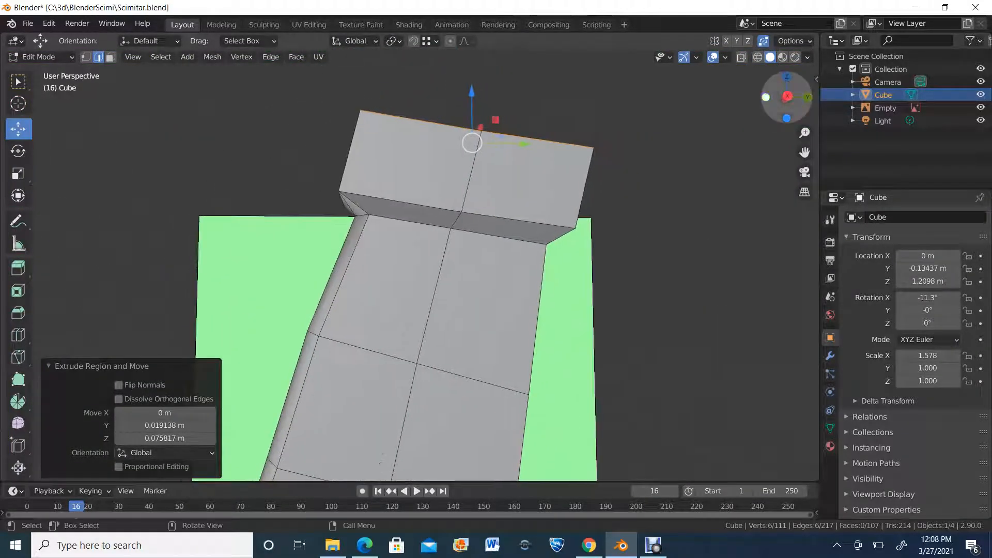
pyautogui.click(786, 99)
pyautogui.moveTo(787, 99); pyautogui.dragTo(986, 97)
pyautogui.click(787, 97)
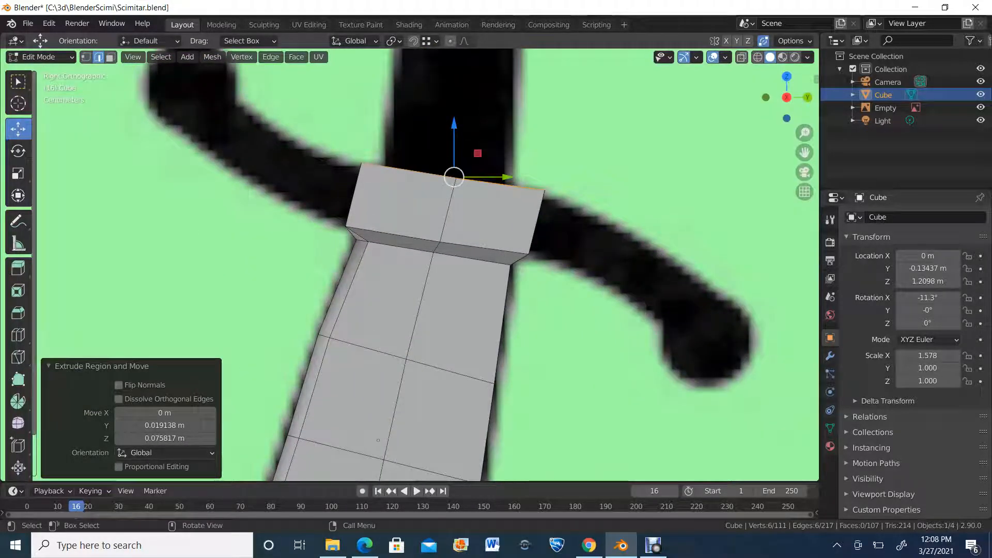
# Step: Box-select the middle vertices at the guard block's blade end in X-ray wireframe and move them about -0.010 m in Y and -0.027 m in Z
pyautogui.press('1')
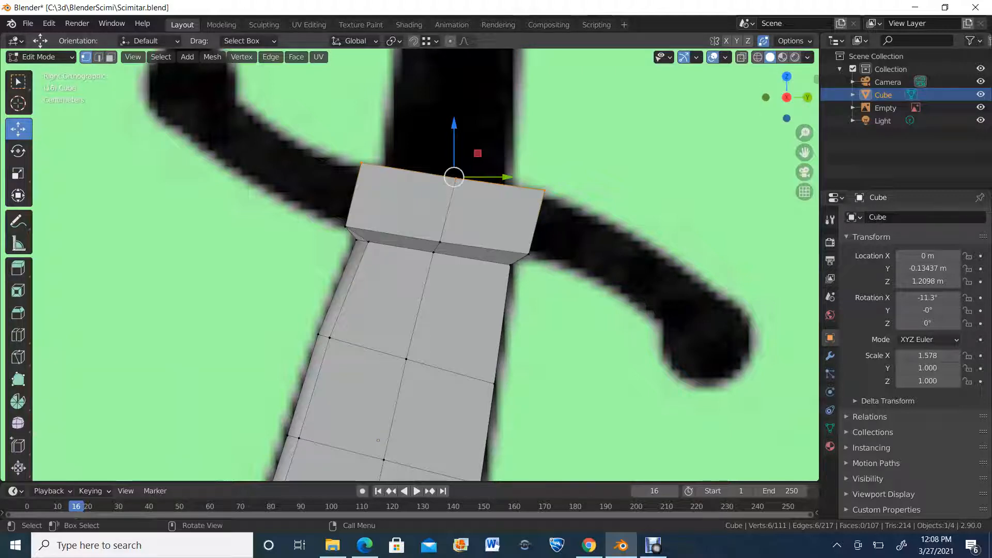
pyautogui.hotkey('alt', 'z')
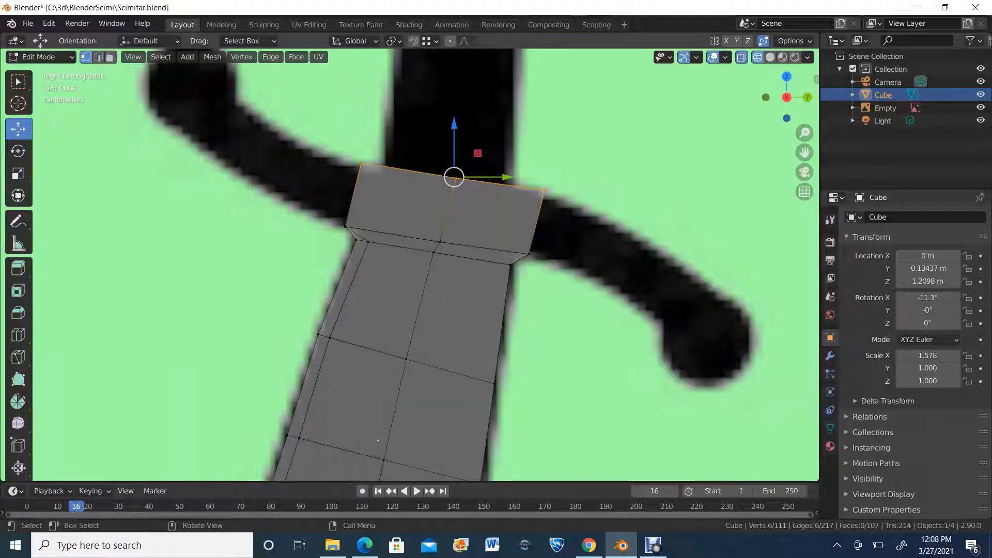
pyautogui.press('b')
pyautogui.moveTo(419, 268); pyautogui.dragTo(463, 212)
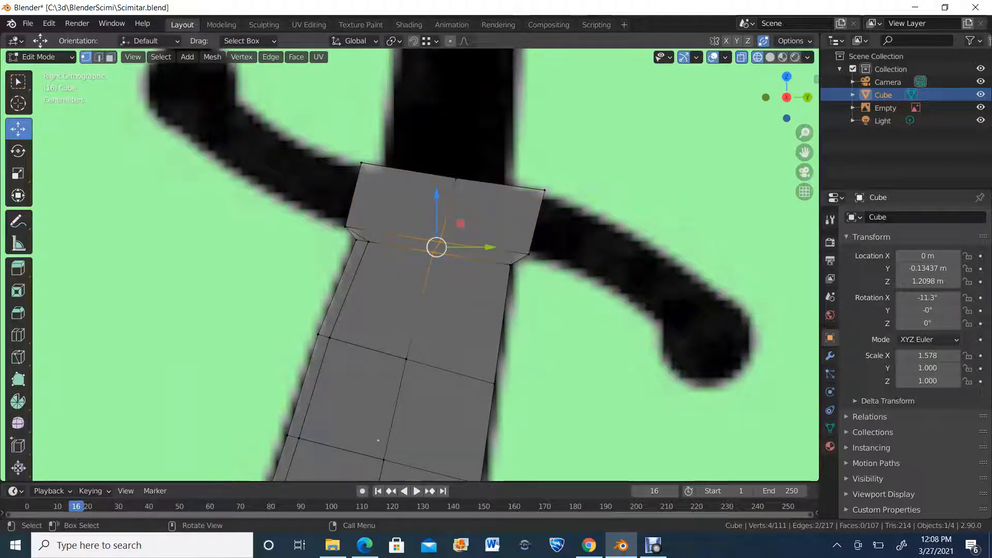
pyautogui.press('g')
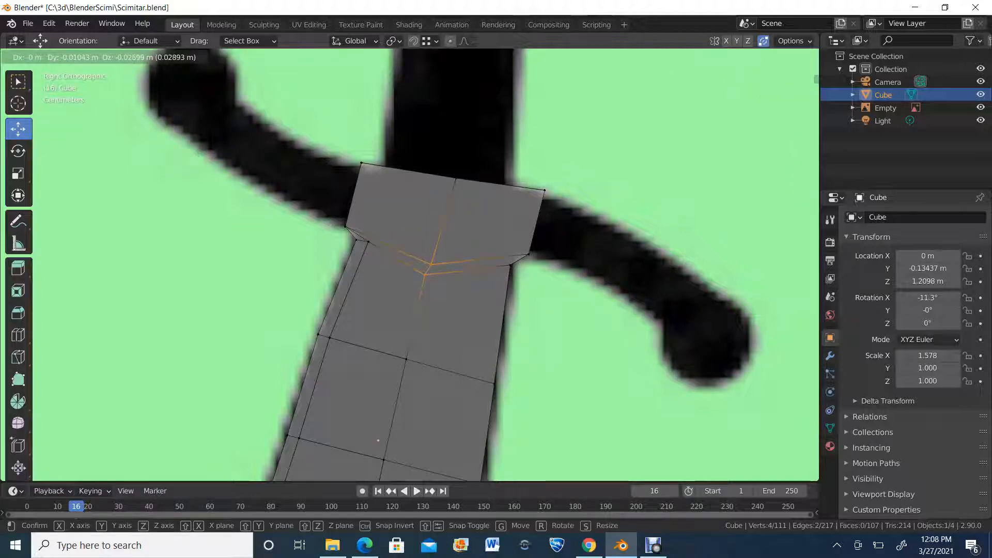
pyautogui.press('Return')
# Step: Select the two concave-side corner vertices at the guard block's blade end and move them about 0.003 m in Y and 0.004 m in Z
pyautogui.scroll(1, 411, 265)
pyautogui.moveTo(319, 204); pyautogui.dragTo(340, 227)
pyautogui.press('g')
pyautogui.press('Return')
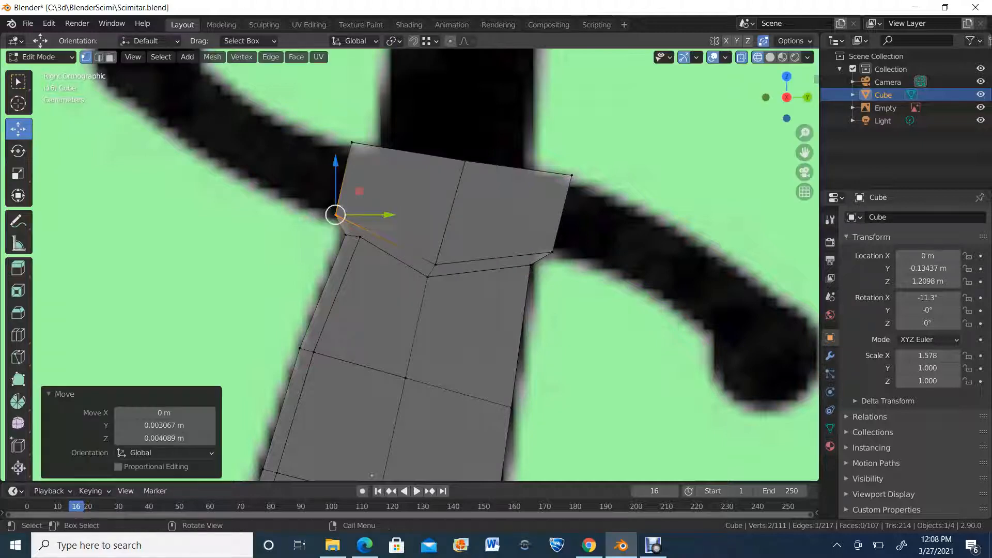
# Step: With X-ray off, select the two concave-half edges of the guard block's hilt end and connect their vertices, undoing and redoing the connection once
pyautogui.scroll(-6, 429, 362)
pyautogui.moveTo(431, 373); pyautogui.dragTo(412, 322, button='middle')
pyautogui.moveTo(491, 259); pyautogui.dragTo(347, 288, button='middle')
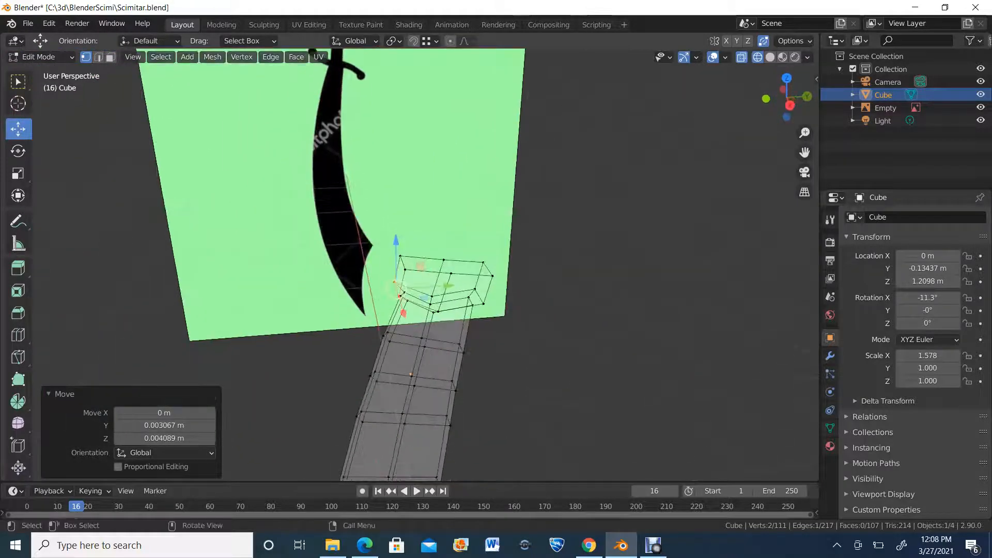
pyautogui.hotkey('alt', 'z')
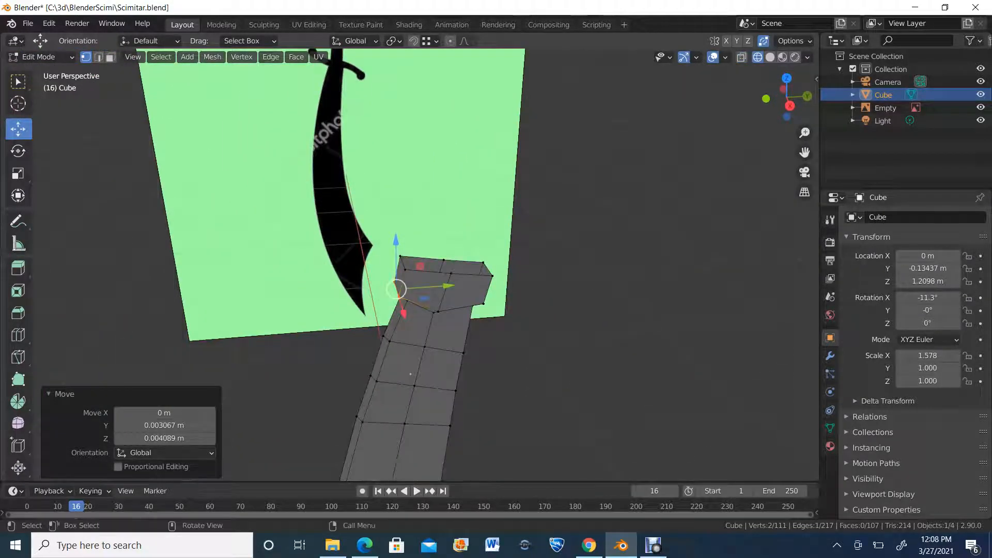
pyautogui.scroll(3, 403, 289)
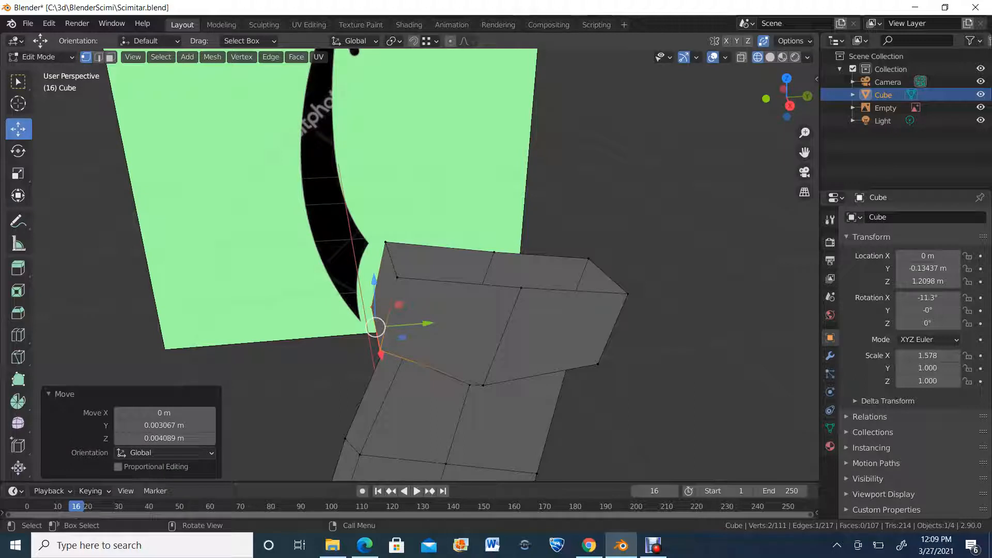
pyautogui.press('2')
pyautogui.click(441, 248)
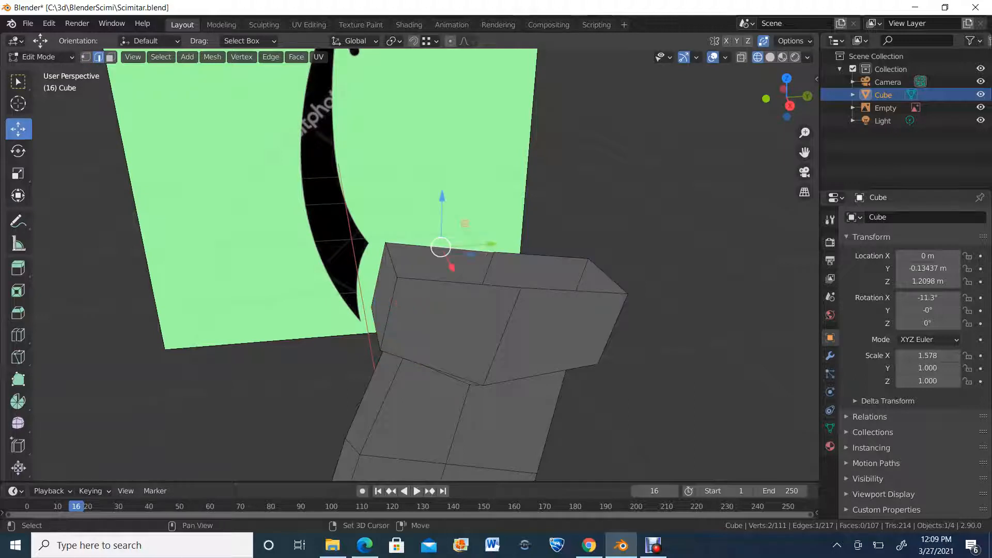
pyautogui.keyDown('shift'); pyautogui.click(459, 283); pyautogui.keyUp('shift')
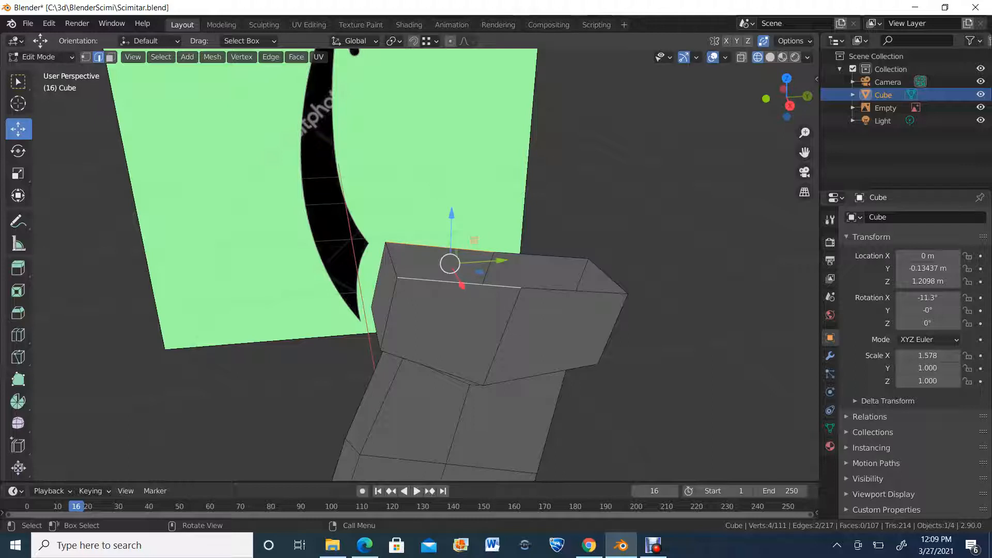
pyautogui.press('j')
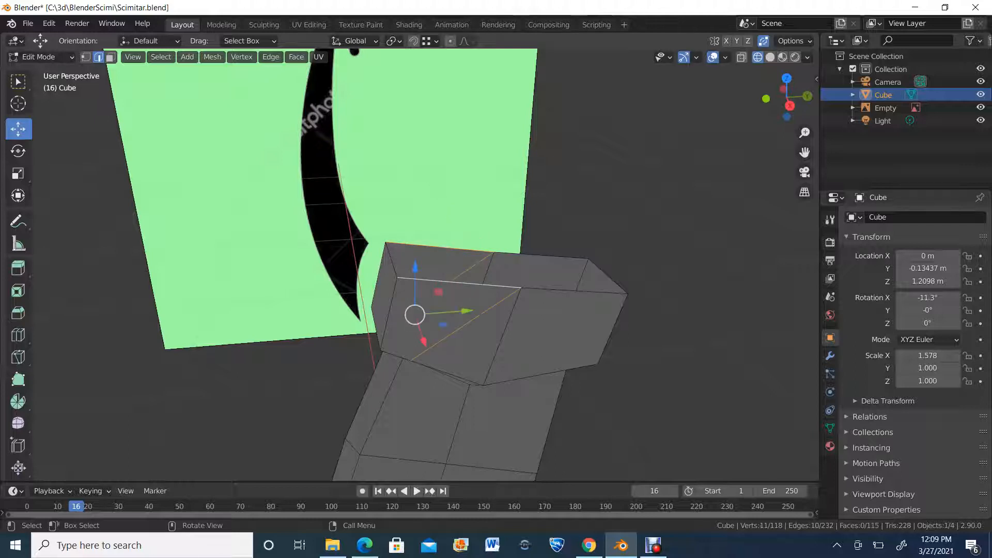
pyautogui.hotkey('ctrl', 'z')
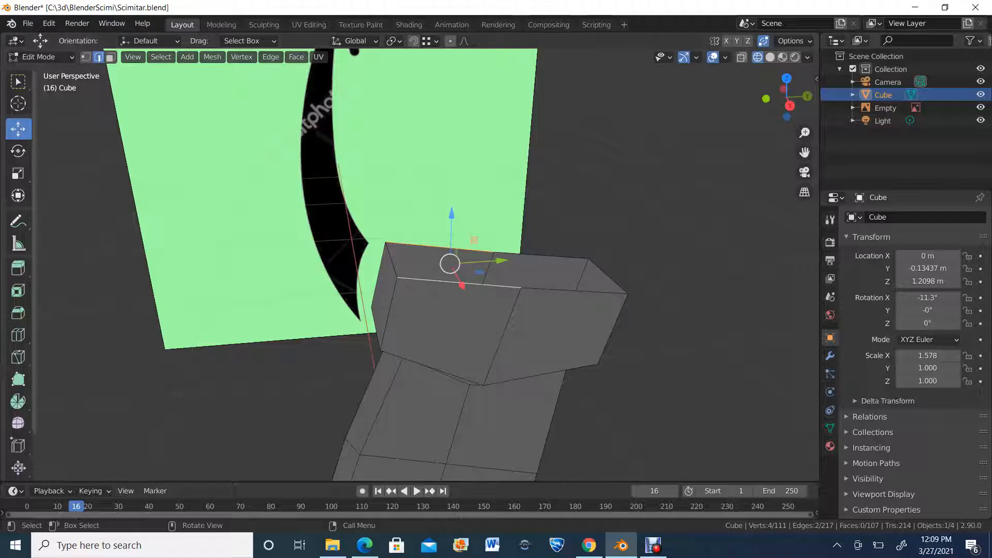
pyautogui.hotkey('ctrl', 'shift', 'z')
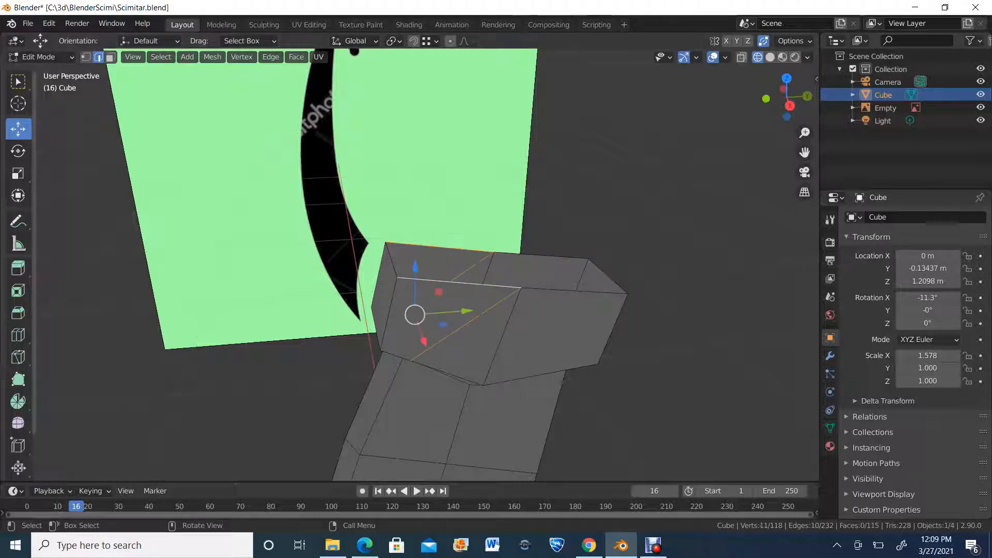
# Step: Undo the vertex connection on the guard block's hilt end and fill a face between the two selected -Y half edges
pyautogui.hotkey('ctrl', 'z')
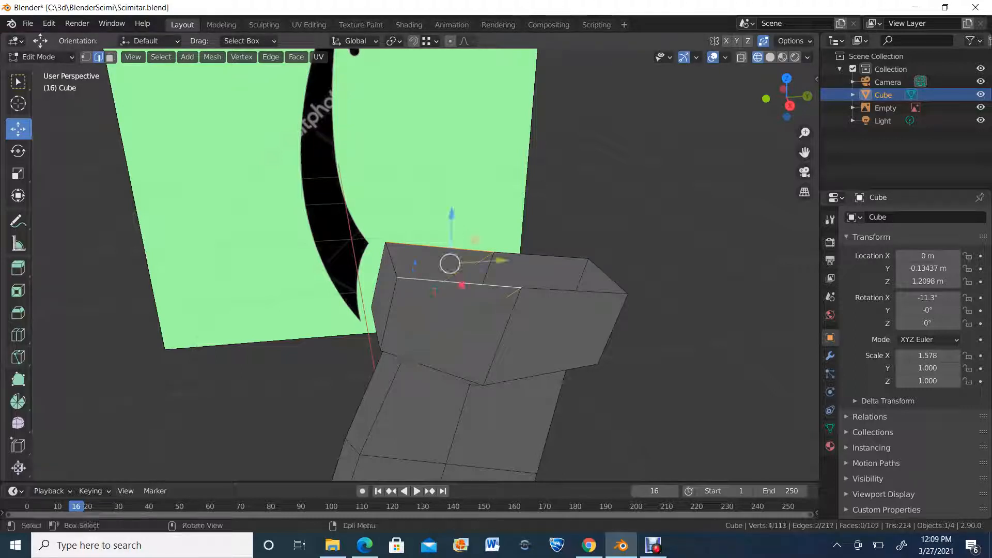
pyautogui.moveTo(454, 264); pyautogui.dragTo(517, 268, button='middle')
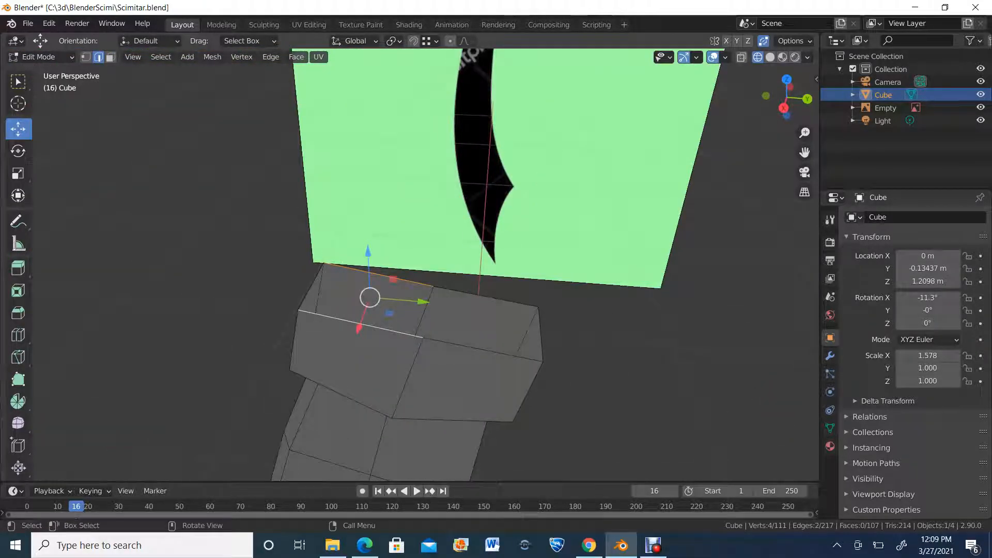
pyautogui.moveTo(517, 268); pyautogui.dragTo(481, 256, button='middle')
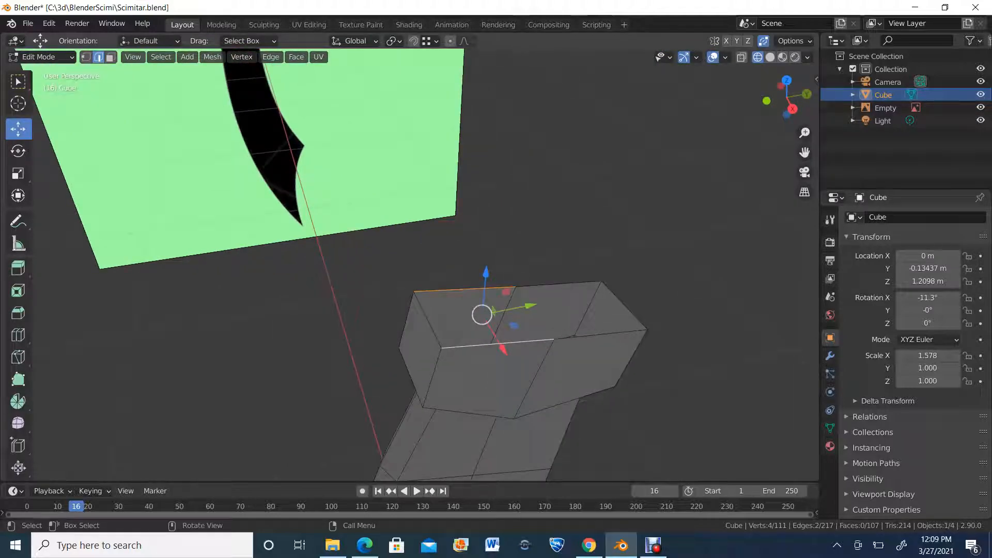
pyautogui.press('f')
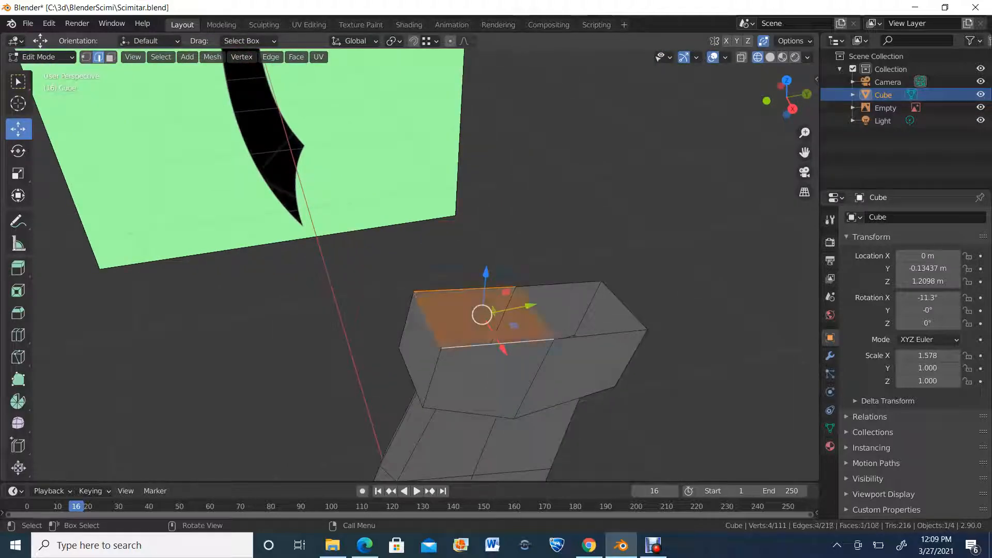
# Step: Fill a face between the two opposite edges of the +Y half of the guard block's hilt end
pyautogui.click(560, 285)
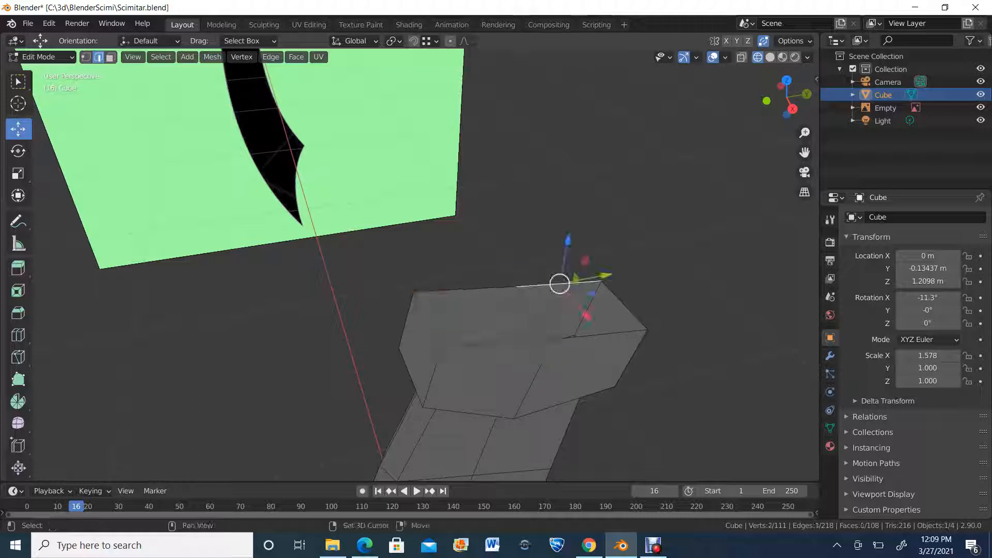
pyautogui.keyDown('shift'); pyautogui.click(544, 318); pyautogui.keyUp('shift')
pyautogui.click(600, 335)
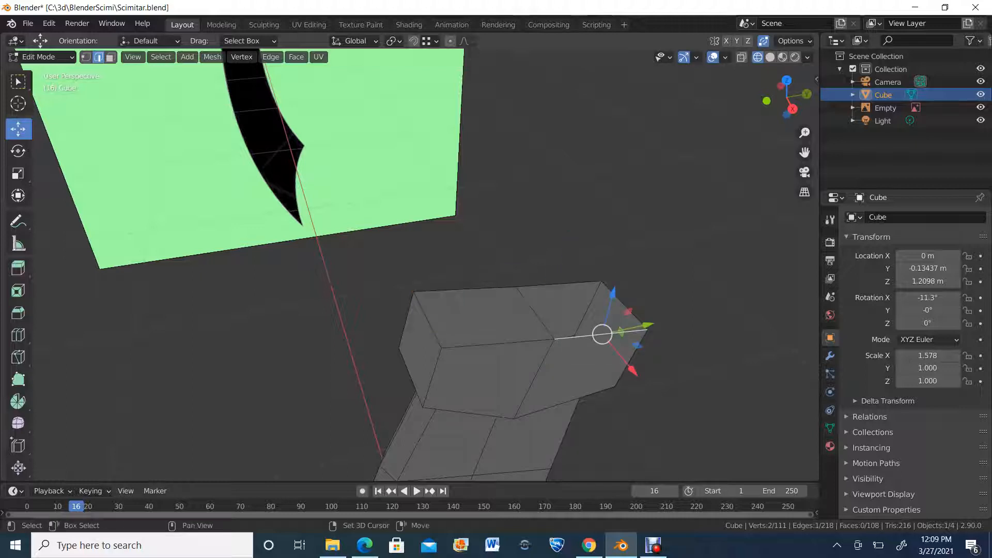
pyautogui.keyDown('shift'); pyautogui.click(578, 300); pyautogui.keyUp('shift')
pyautogui.press('f')
# Step: Show the guard block over the reference in the right orthographic view and switch to vertex selection
pyautogui.moveTo(579, 299); pyautogui.dragTo(560, 289, button='middle')
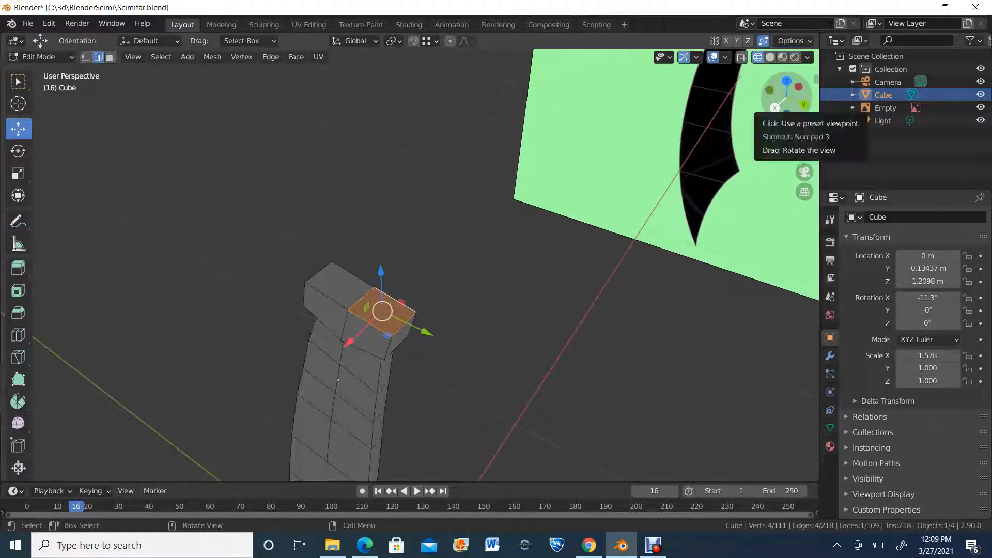
pyautogui.click(775, 108)
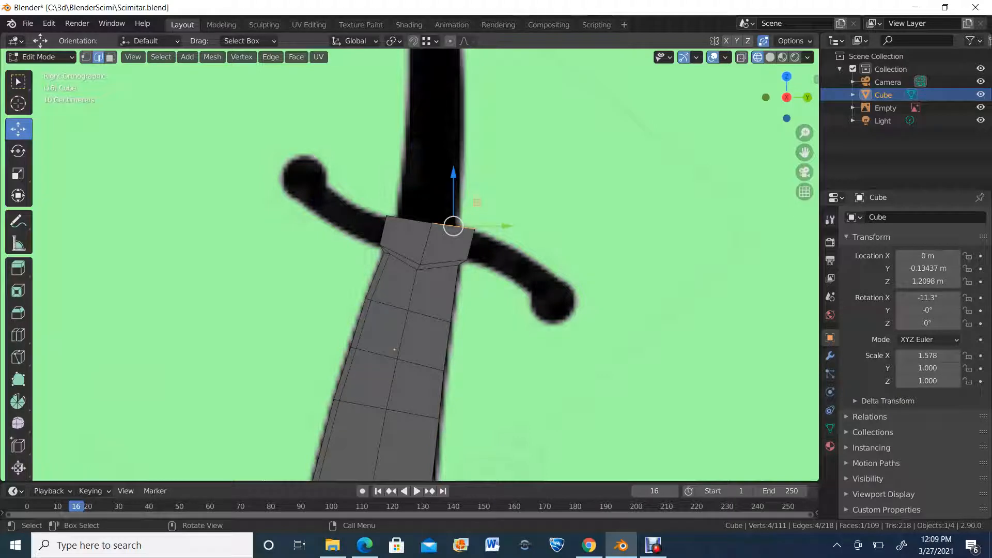
pyautogui.scroll(3, 410, 265)
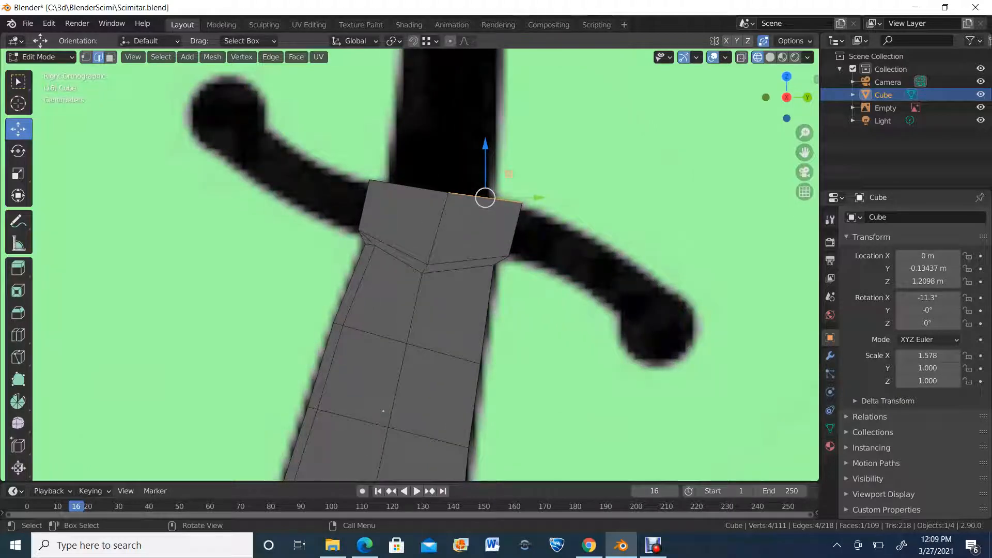
pyautogui.click(40, 57)
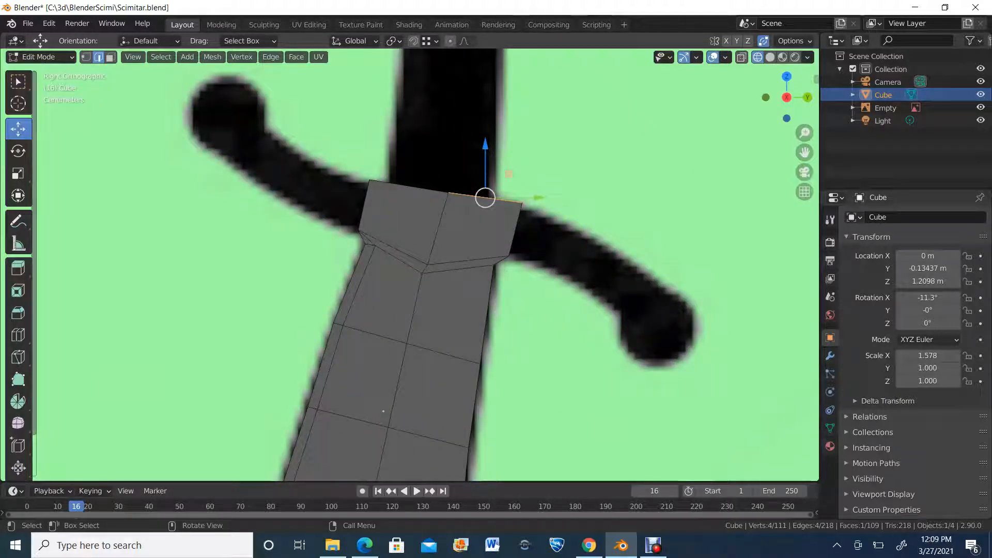
pyautogui.click(86, 57)
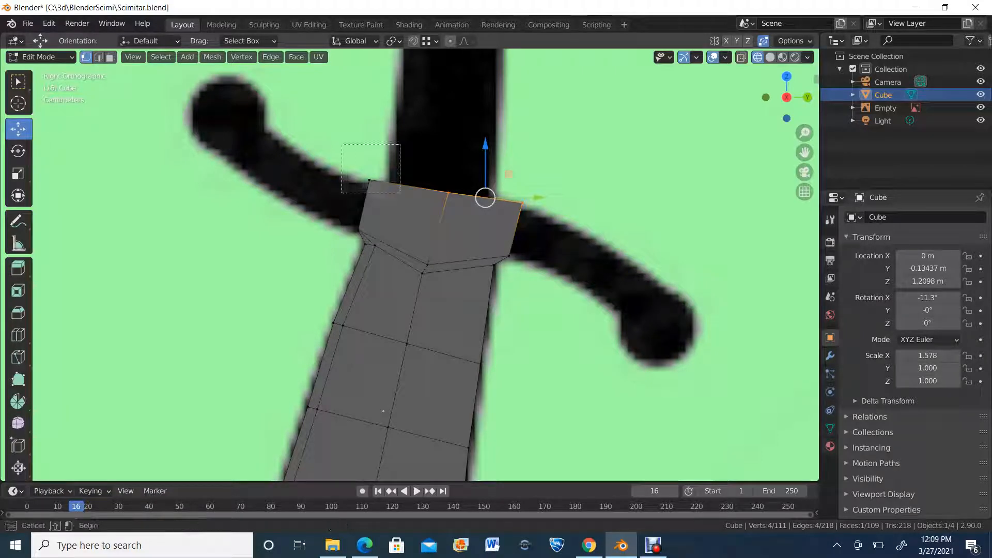
pyautogui.click(370, 180)
pyautogui.moveTo(370, 180); pyautogui.dragTo(383, 182)
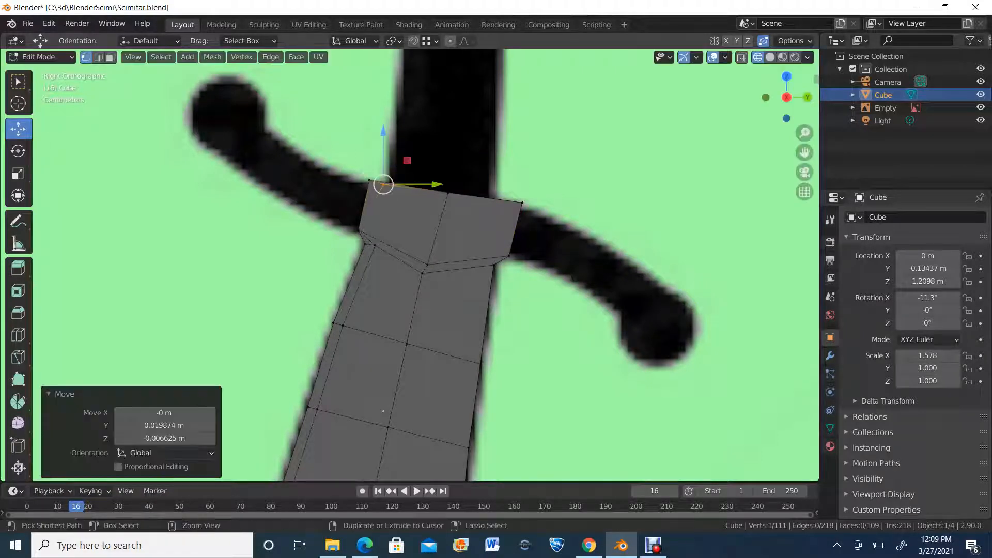
pyautogui.hotkey('ctrl', 'z')
# Step: With X-ray on, move both hilt-end corner vertex pairs inward to the handle's edges, the +Y pair about -0.039 m in Y and 0.004 m in Z
pyautogui.hotkey('alt', 'z')
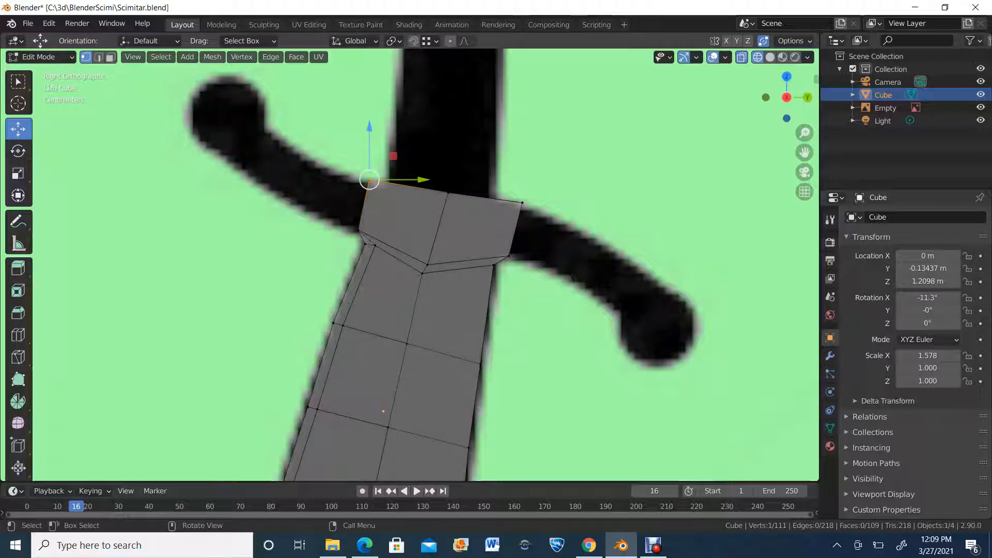
pyautogui.moveTo(321, 210); pyautogui.dragTo(416, 149)
pyautogui.moveTo(370, 180); pyautogui.dragTo(385, 183)
pyautogui.click(522, 203)
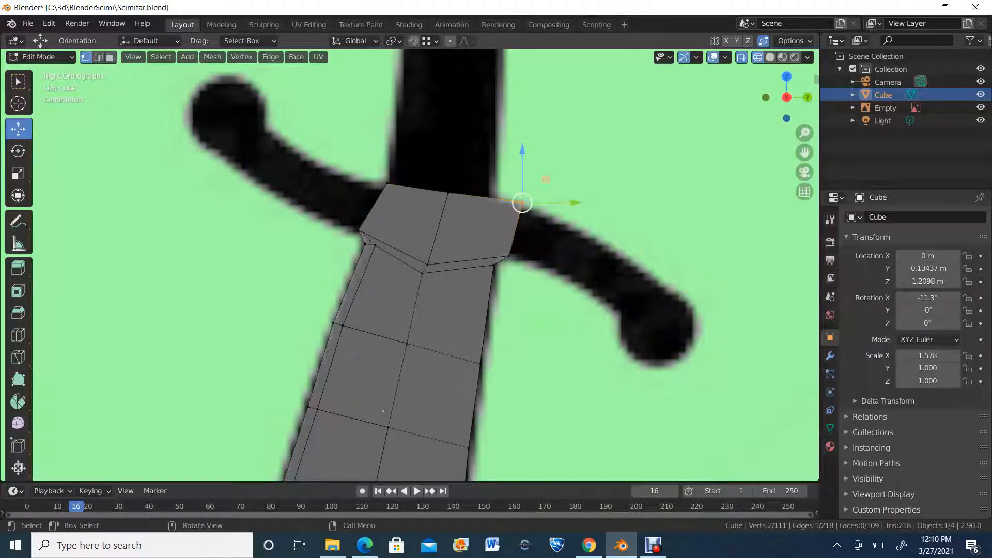
pyautogui.moveTo(522, 203); pyautogui.dragTo(496, 201)
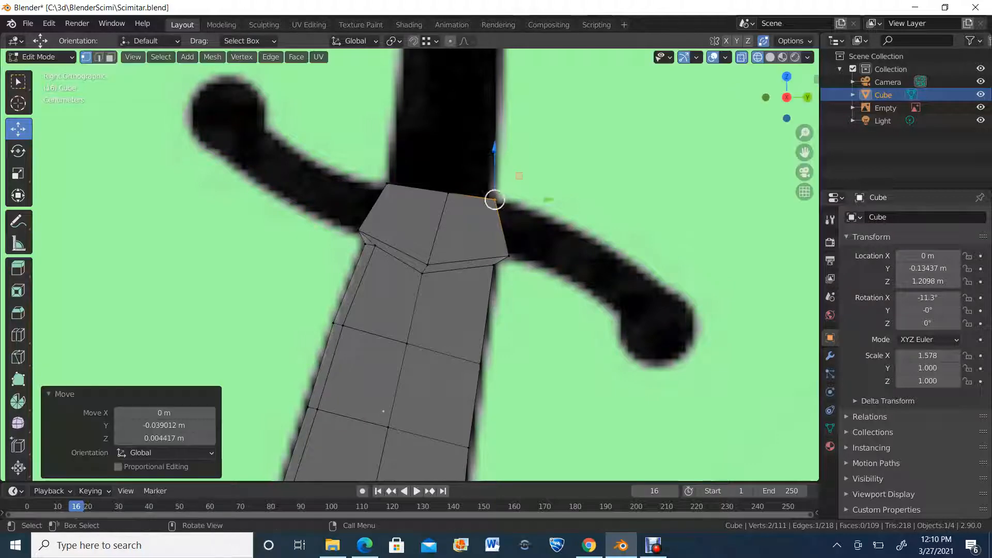
# Step: Check the tapered guard block against the reference, return to Object Mode and save the file
pyautogui.scroll(-8, 497, 201)
pyautogui.scroll(7, 495, 199)
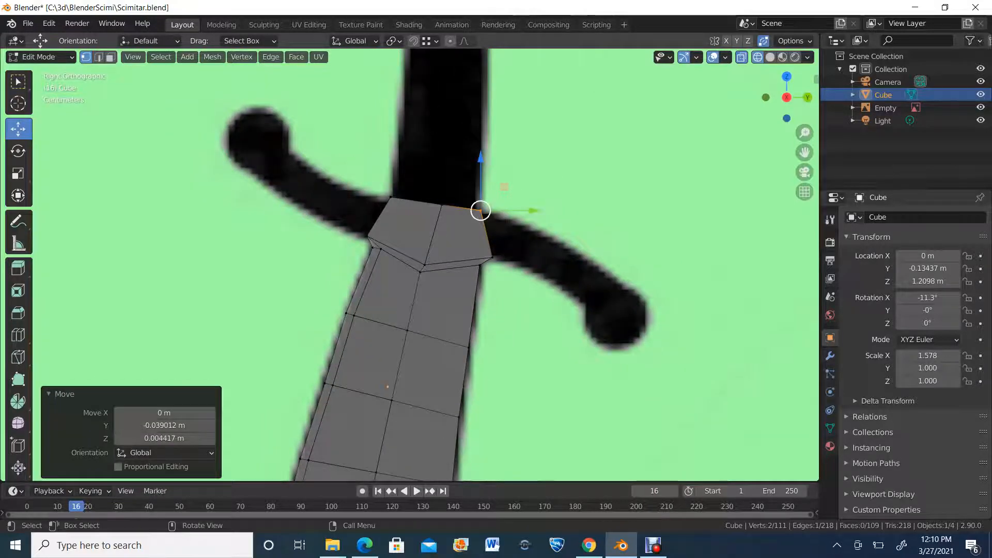
pyautogui.moveTo(496, 198)
pyautogui.mouseDown(button='middle')
pyautogui.moveTo(417, 197)
pyautogui.moveTo(493, 199)
pyautogui.mouseUp(button='middle')
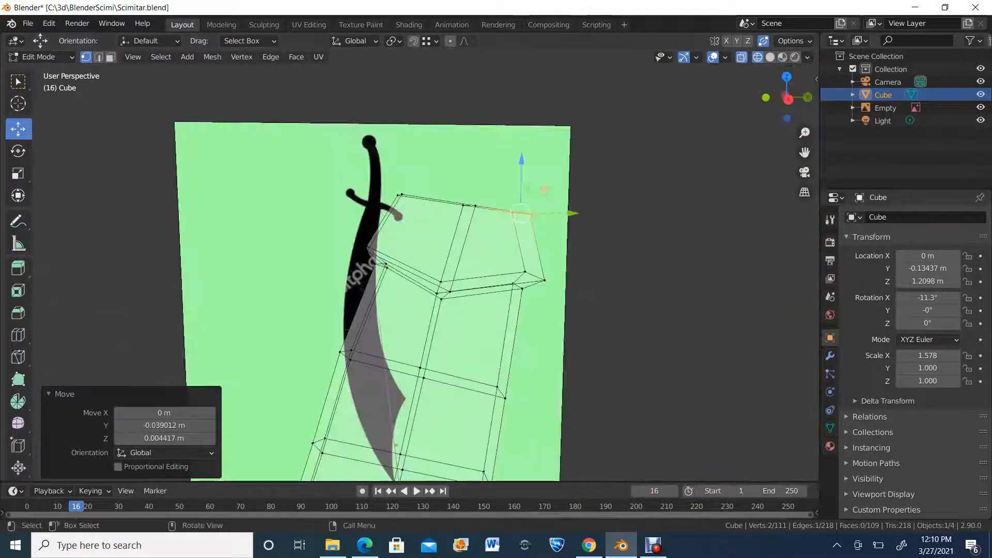
pyautogui.click(786, 99)
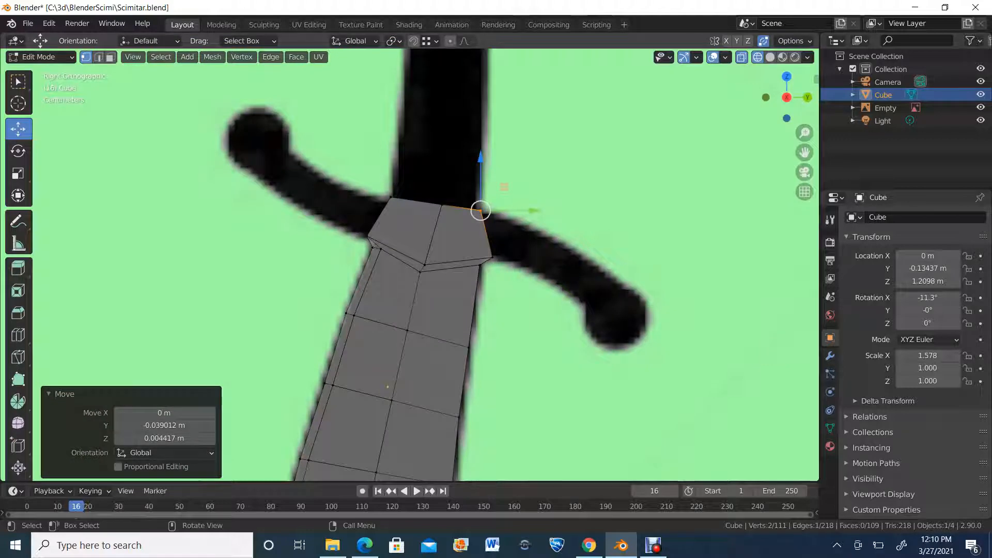
pyautogui.scroll(-6, 412, 264)
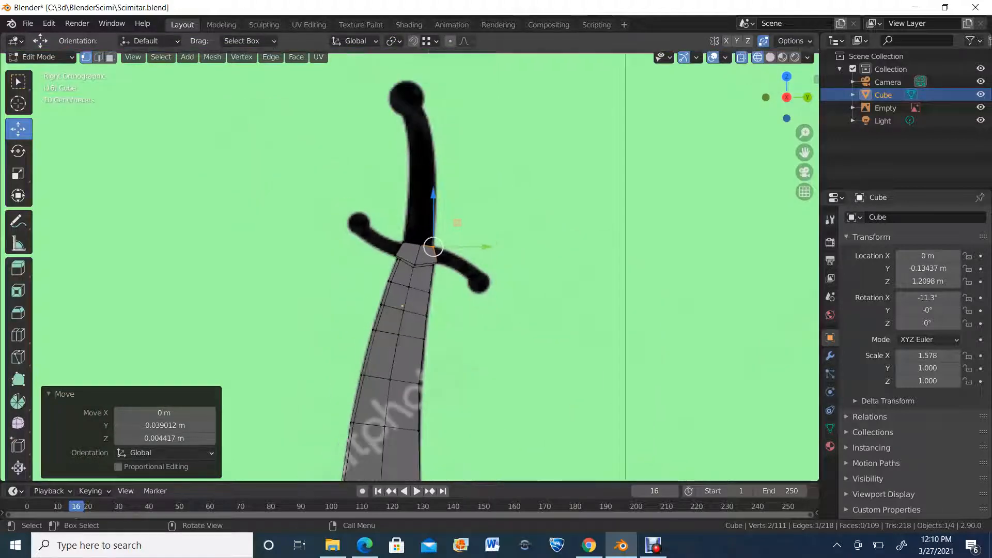
pyautogui.click(40, 57)
pyautogui.click(39, 72)
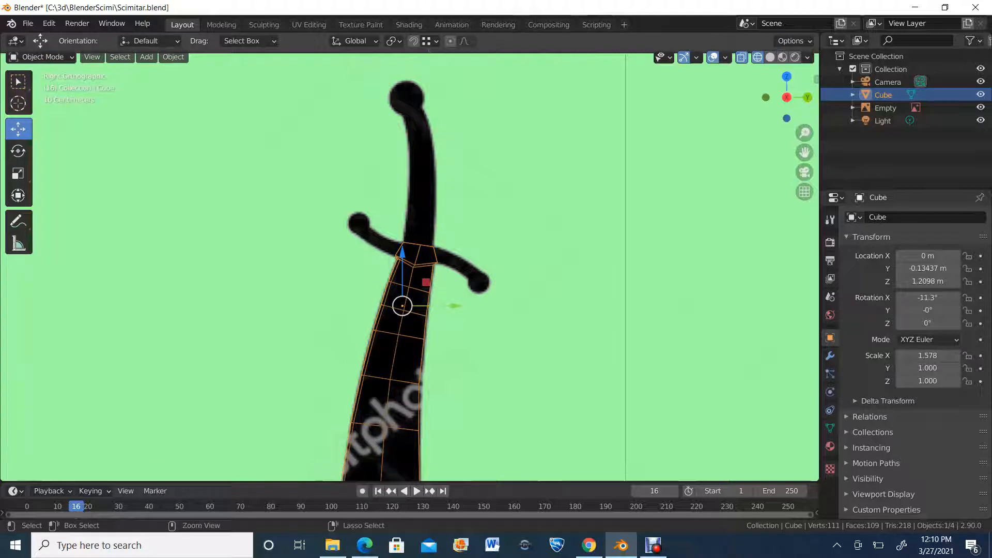
pyautogui.hotkey('ctrl', 's')
# Step: Add a UV sphere mesh and set its radius to 0.05 m
pyautogui.scroll(-5, 412, 264)
pyautogui.scroll(4, 412, 263)
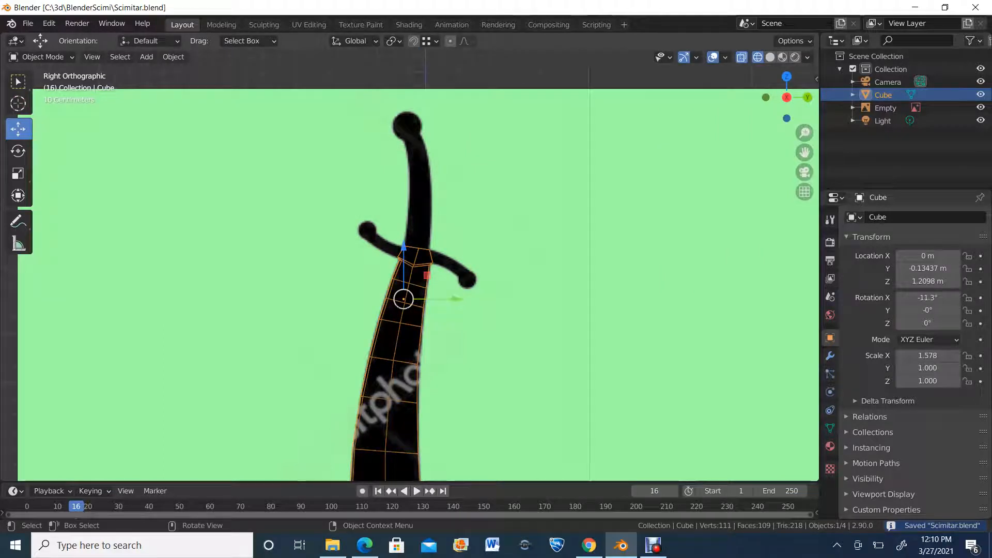
pyautogui.hotkey('shift', 'a')
pyautogui.moveTo(308, 228)
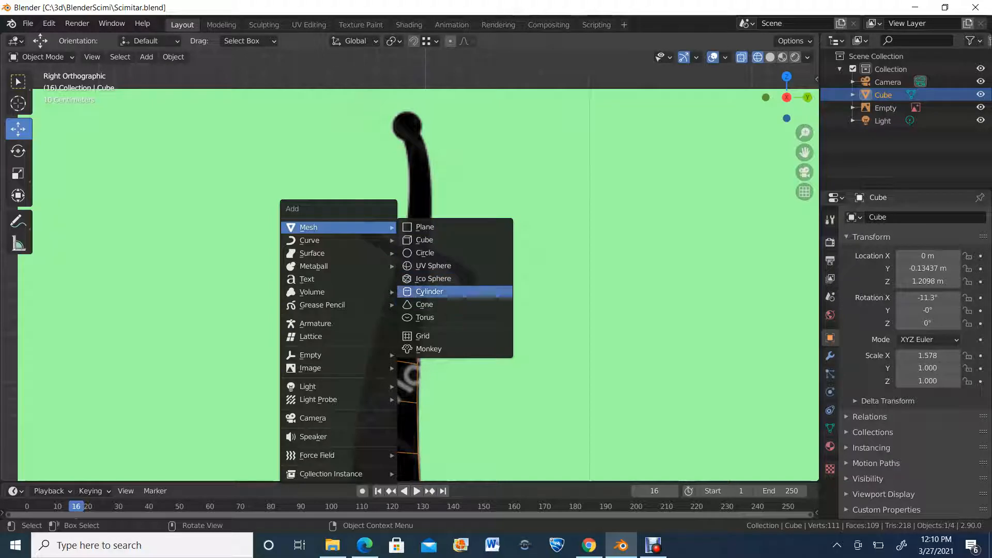
pyautogui.click(434, 265)
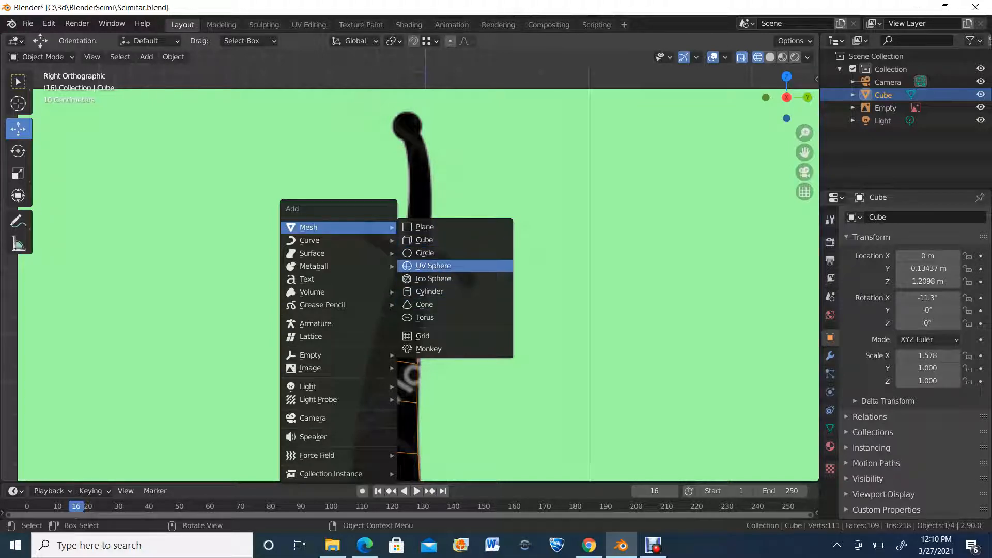
pyautogui.scroll(-4, 411, 266)
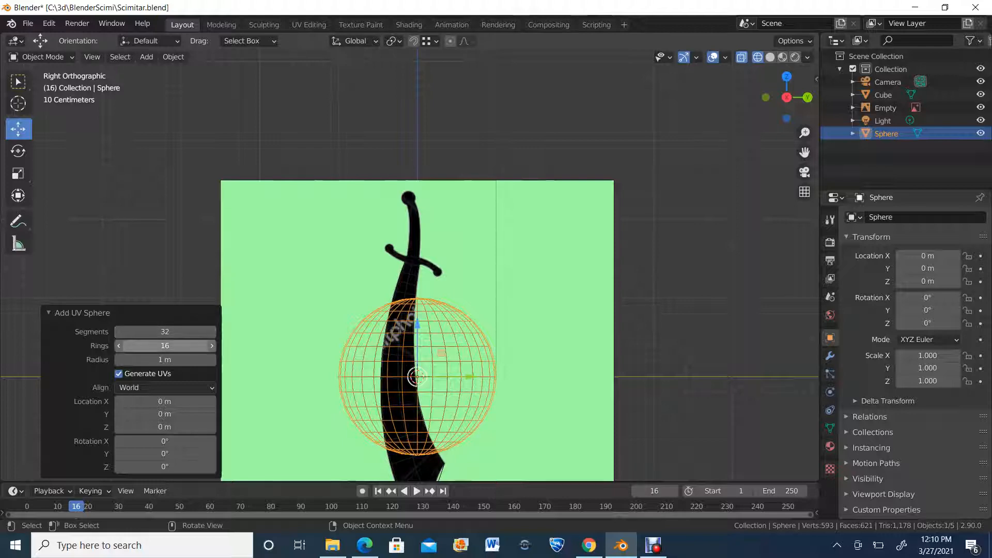
pyautogui.moveTo(165, 359); pyautogui.dragTo(115, 360)
# Step: Place the sphere over the reference crossguard's -Y end knob by setting its location to Y -0.35 m and Z 1.63 m
pyautogui.scroll(2, 410, 266)
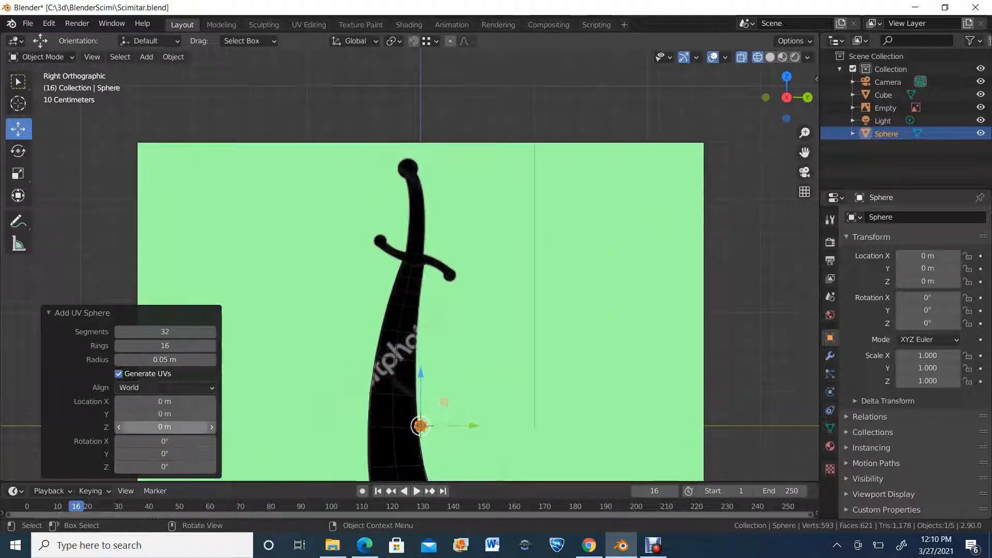
pyautogui.moveTo(164, 427); pyautogui.dragTo(236, 427)
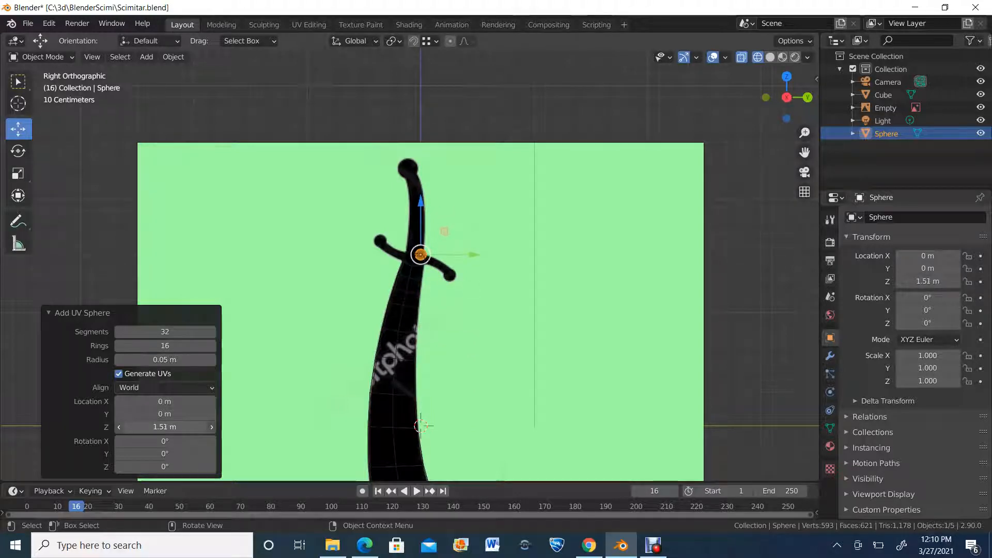
pyautogui.scroll(5, 410, 265)
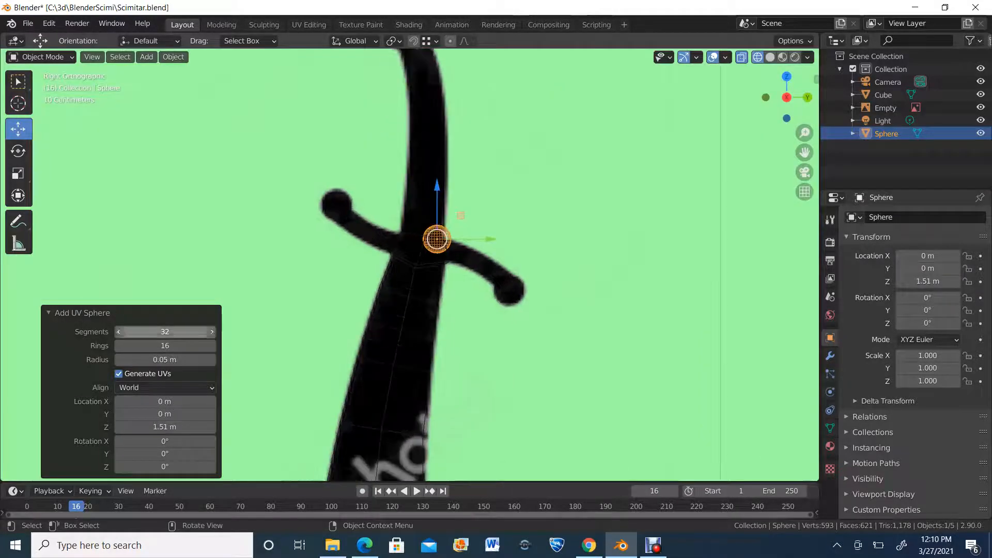
pyautogui.moveTo(164, 414)
pyautogui.mouseDown()
pyautogui.moveTo(174, 414)
pyautogui.moveTo(146, 414)
pyautogui.mouseUp()
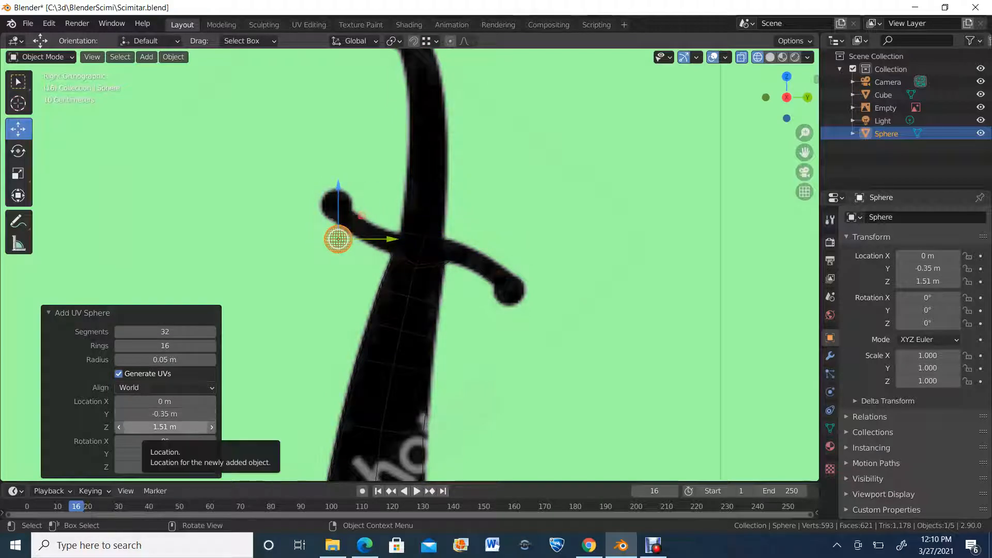
pyautogui.moveTo(165, 427); pyautogui.dragTo(182, 427)
pyautogui.scroll(4, 408, 263)
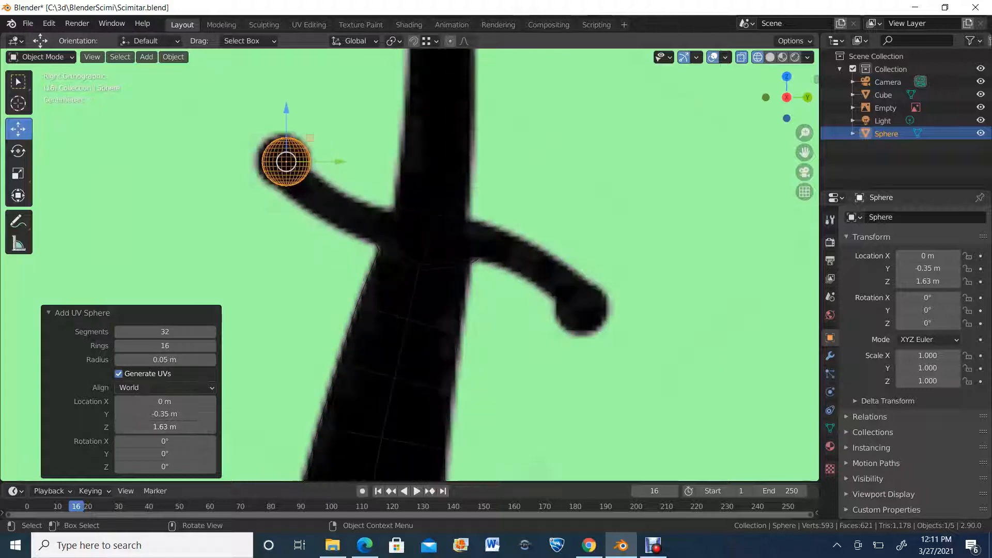
# Step: Set the UV sphere's segments to 8 and check its shape against the reference knob
pyautogui.scroll(1, 408, 264)
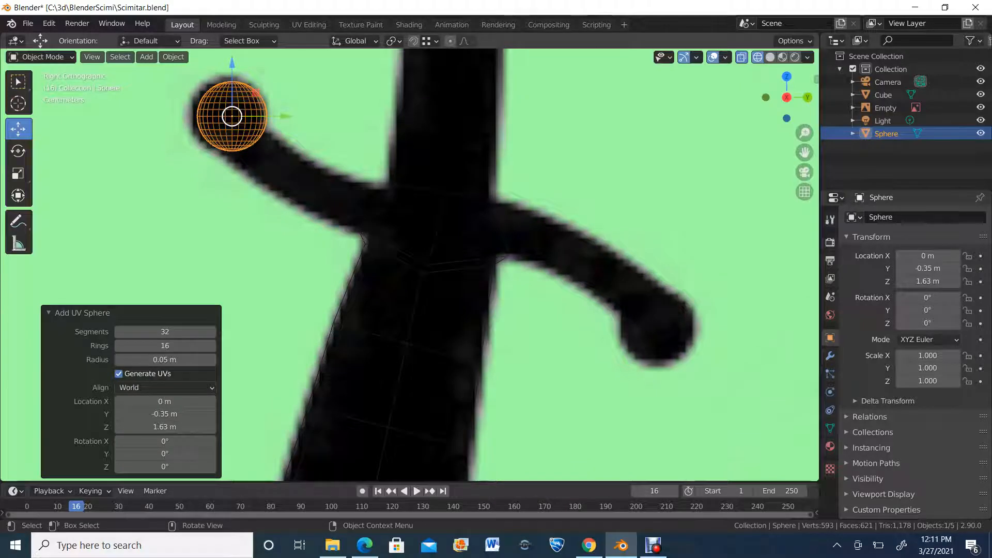
pyautogui.scroll(-1, 409, 264)
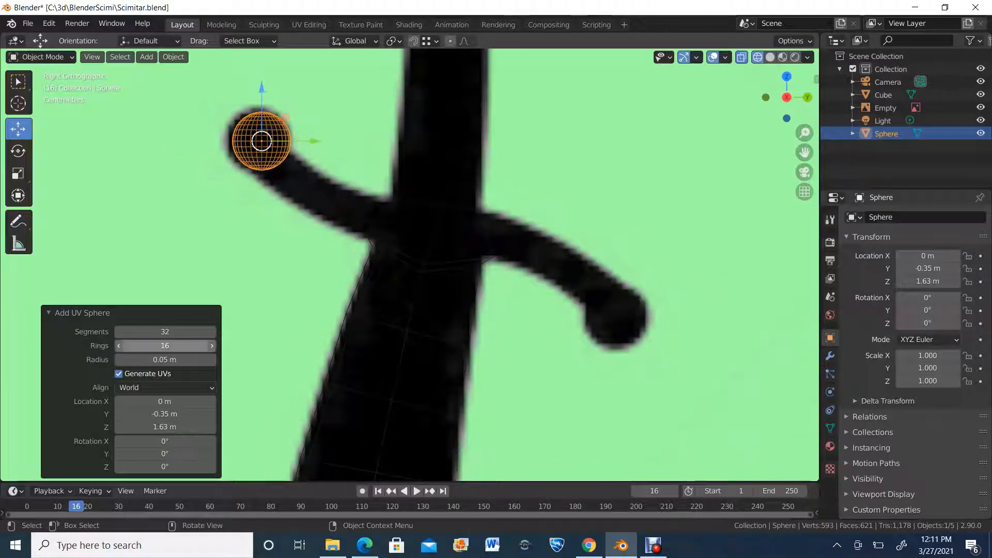
pyautogui.doubleClick(166, 332)
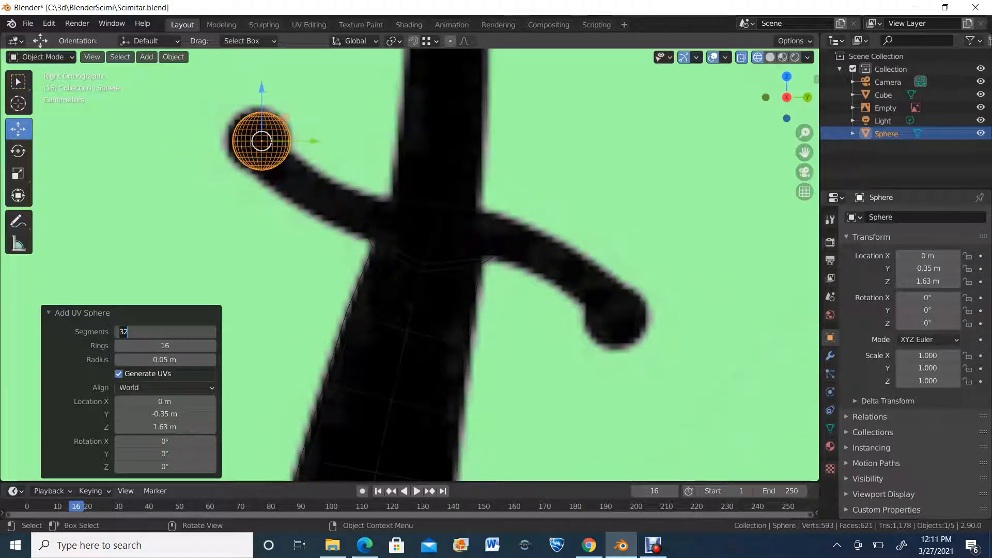
pyautogui.write('8')
pyautogui.press('Return')
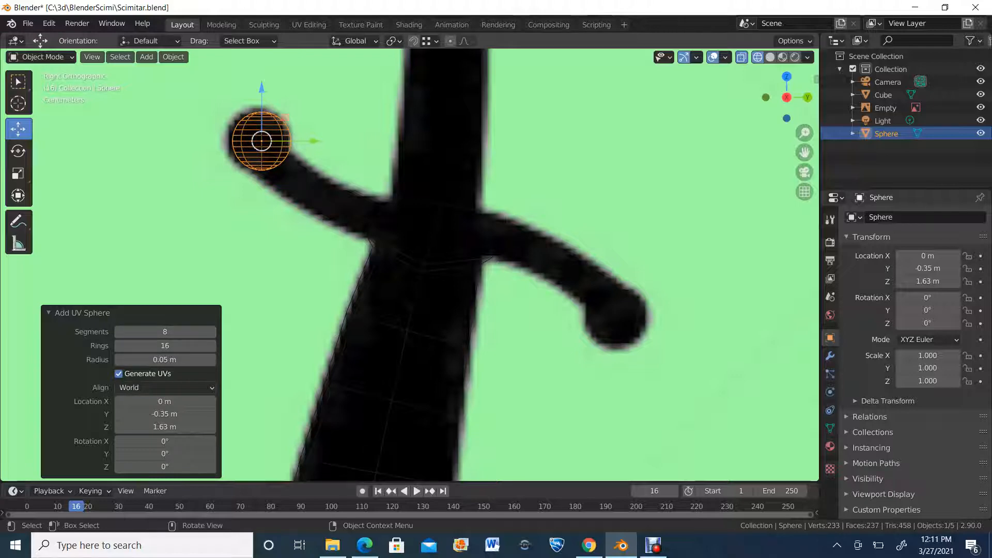
pyautogui.moveTo(414, 232); pyautogui.dragTo(444, 305, button='middle')
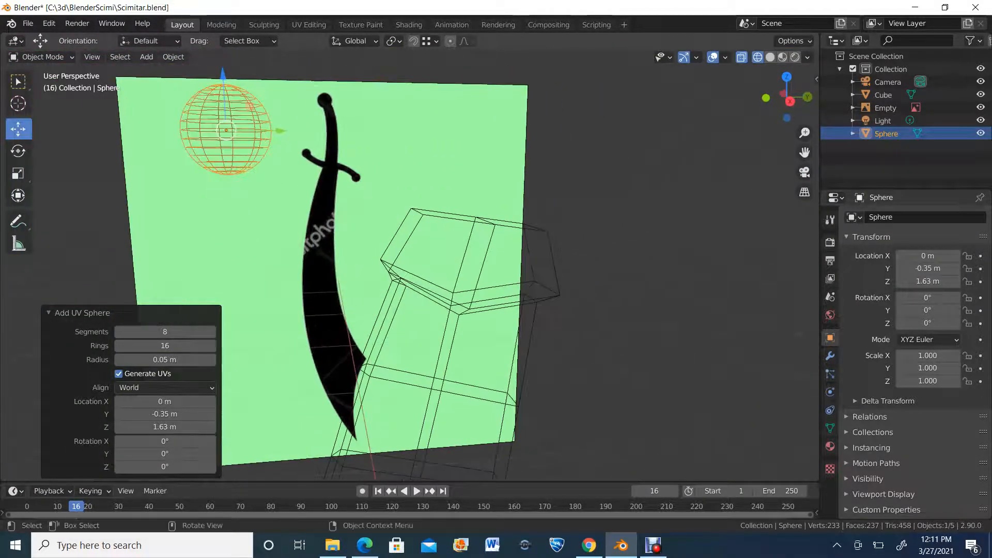
pyautogui.click(790, 101)
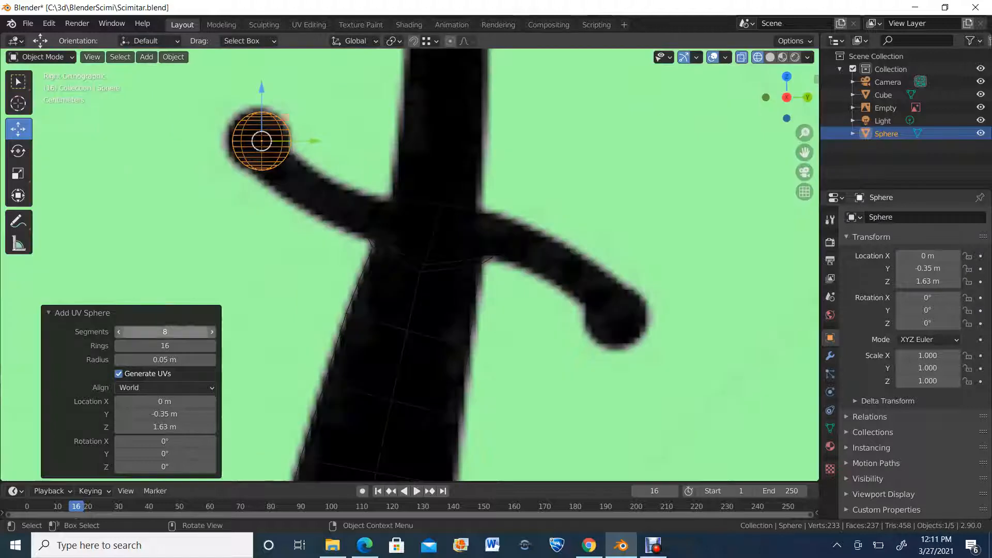
# Step: Set the UV sphere's rings to 4 and its X rotation to 37.8° so a pole points along the reference arm
pyautogui.moveTo(166, 346); pyautogui.dragTo(130, 345)
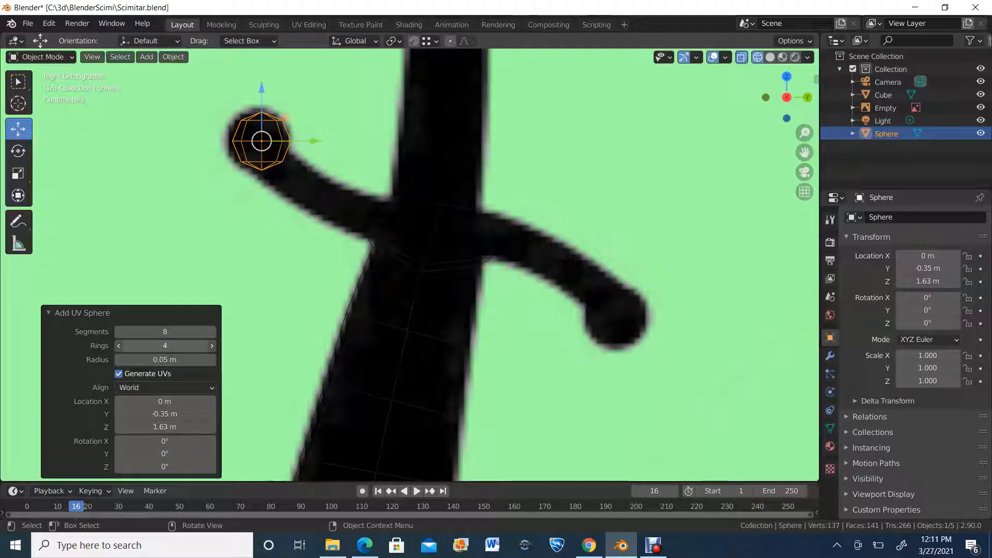
pyautogui.scroll(1, 410, 265)
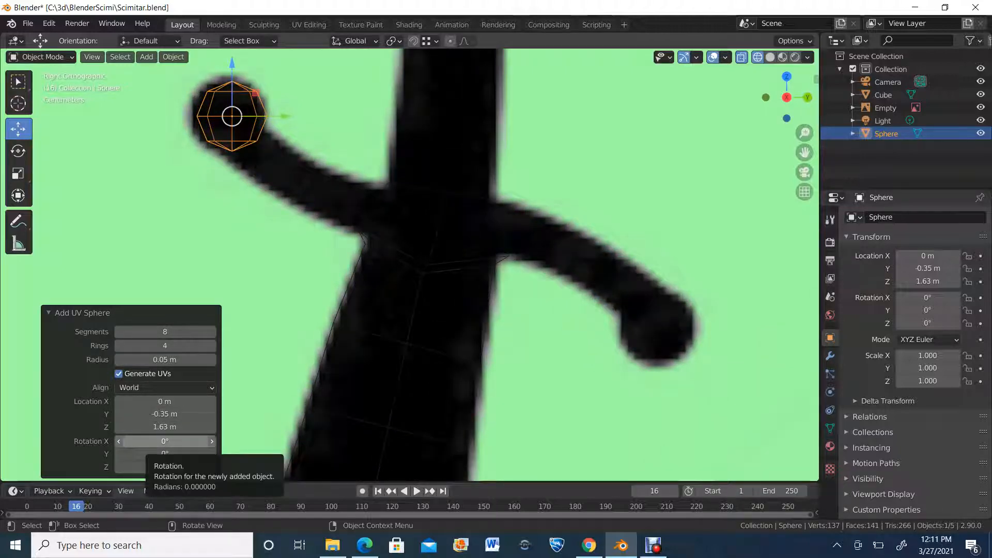
pyautogui.moveTo(165, 441); pyautogui.dragTo(261, 441)
pyautogui.scroll(3, 410, 264)
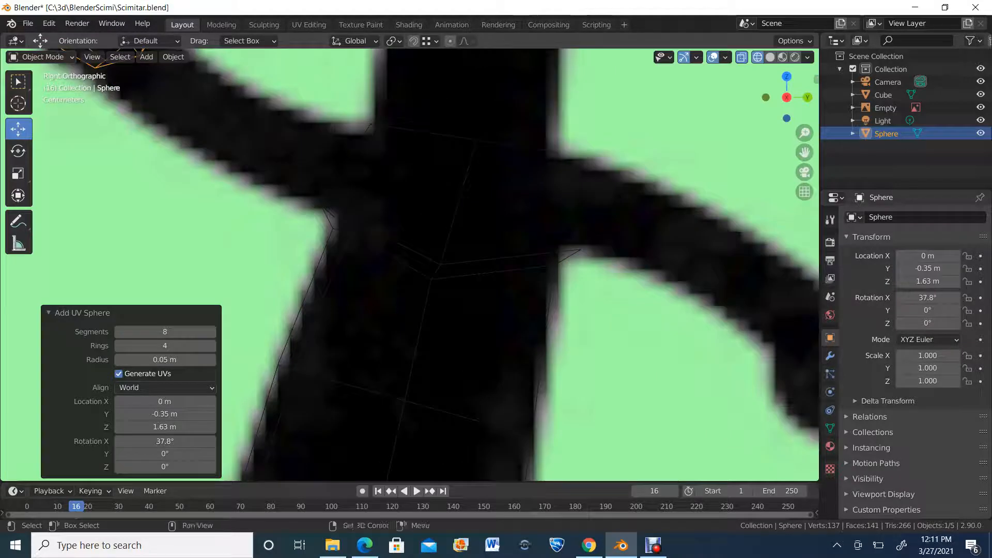
pyautogui.keyDown('shift'); pyautogui.moveTo(314, 170); pyautogui.dragTo(509, 359, button='middle'); pyautogui.keyUp('shift')
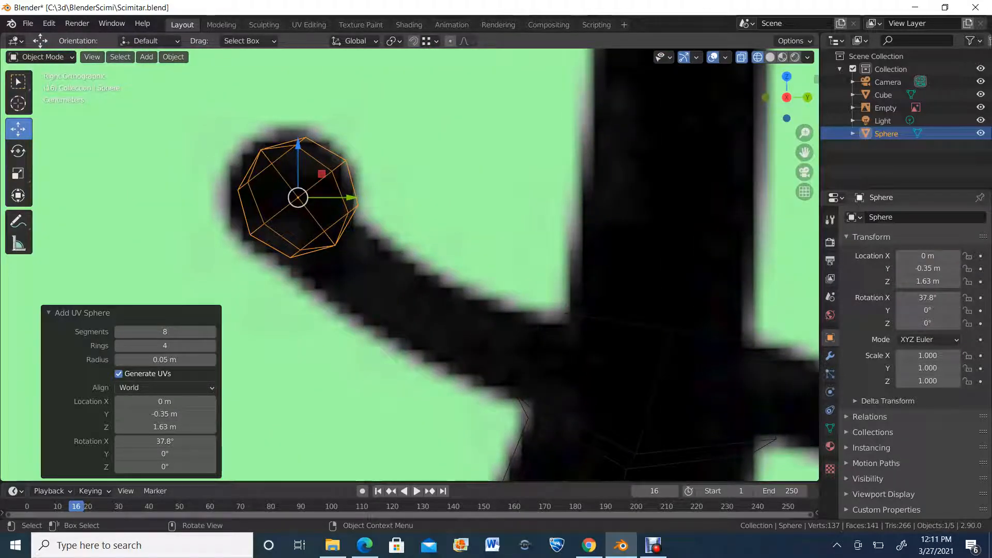
pyautogui.scroll(-1, 410, 265)
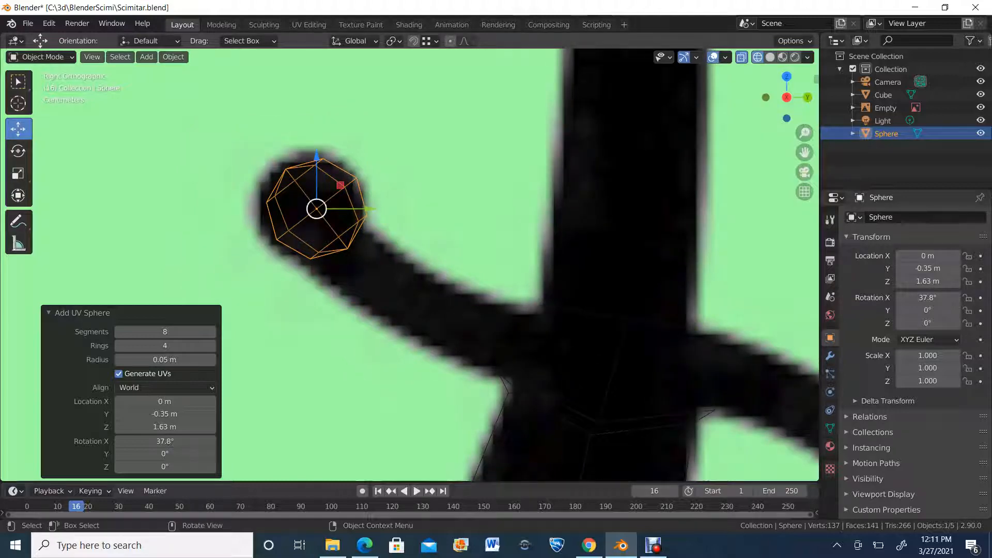
# Step: Nudge the sphere to about Y -0.354 m, Z 1.633 m and scale it uniformly to about 1.188 to fill the reference knob
pyautogui.moveTo(317, 209); pyautogui.dragTo(313, 206)
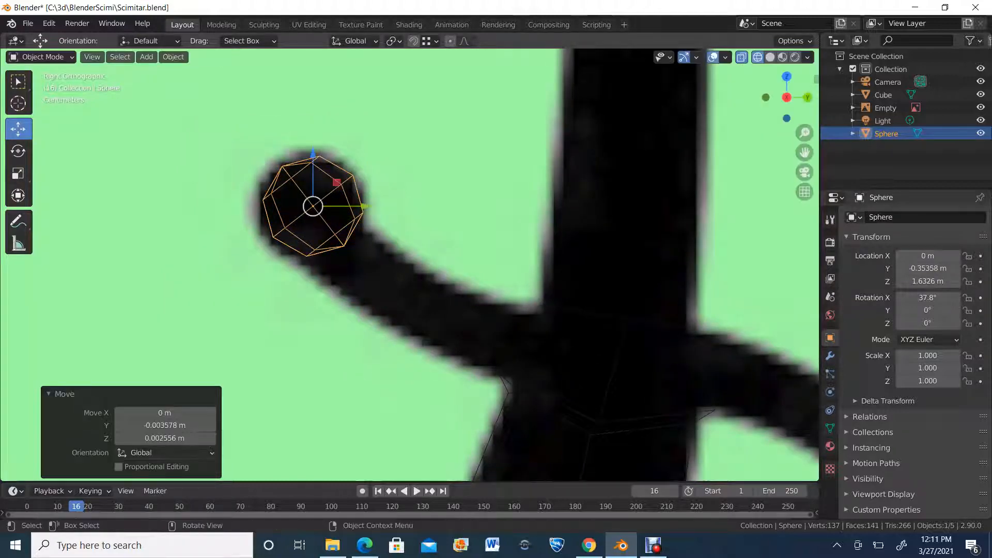
pyautogui.click(48, 394)
pyautogui.click(18, 174)
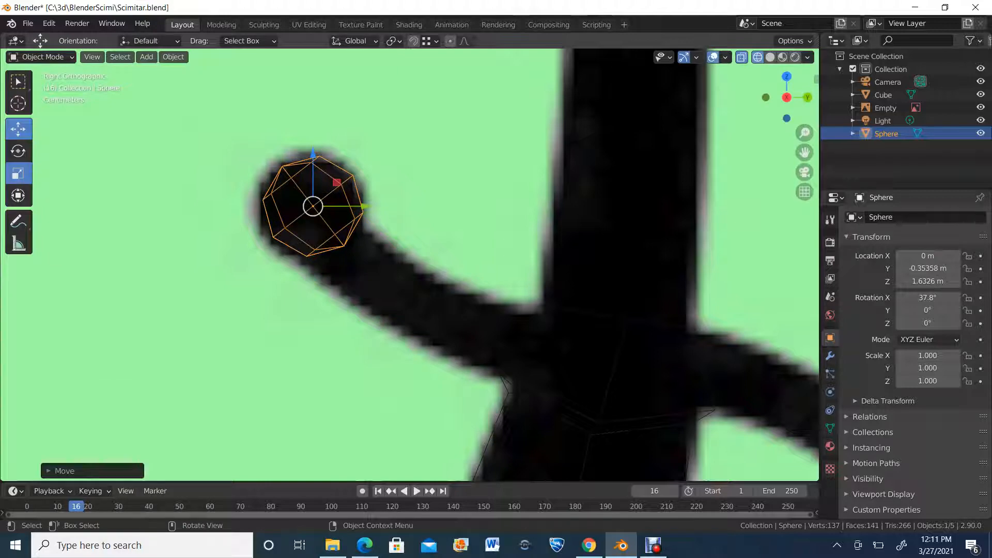
pyautogui.moveTo(284, 155)
pyautogui.mouseDown()
pyautogui.moveTo(271, 153)
pyautogui.moveTo(283, 141)
pyautogui.mouseUp()
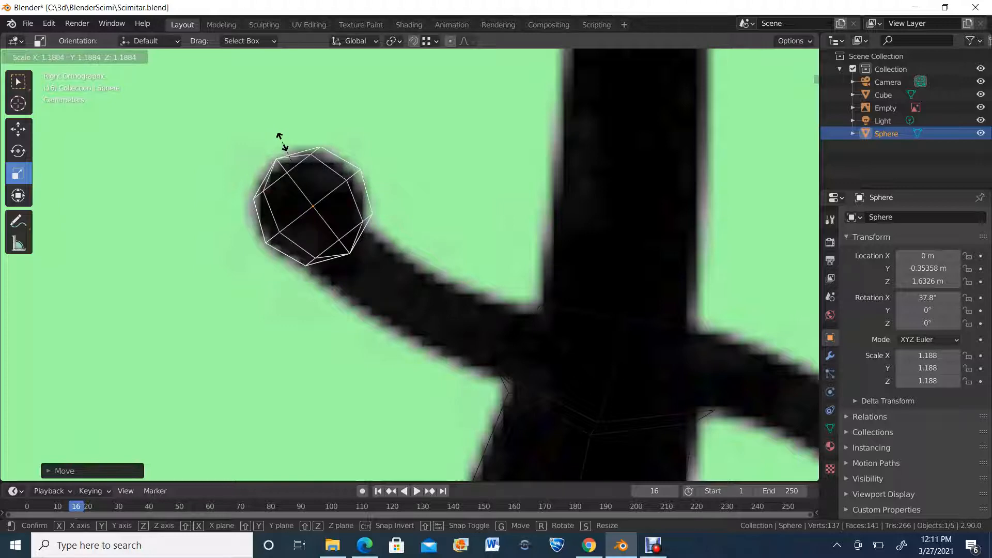
pyautogui.moveTo(282, 142); pyautogui.dragTo(282, 142)
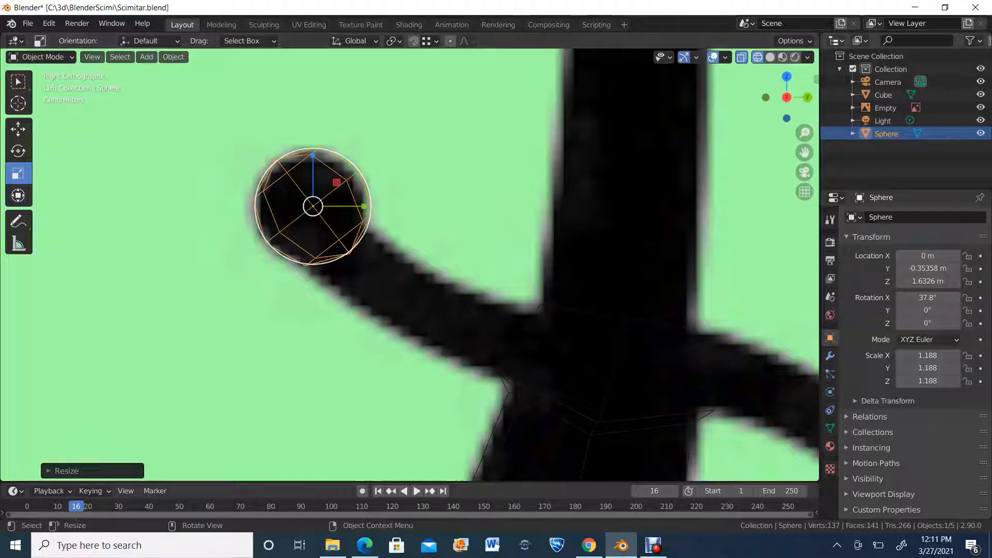
# Step: Enter Edit Mode on the sphere, switch to face selection, box-select faces on the arm side and turn off X-ray to inspect them
pyautogui.click(41, 56)
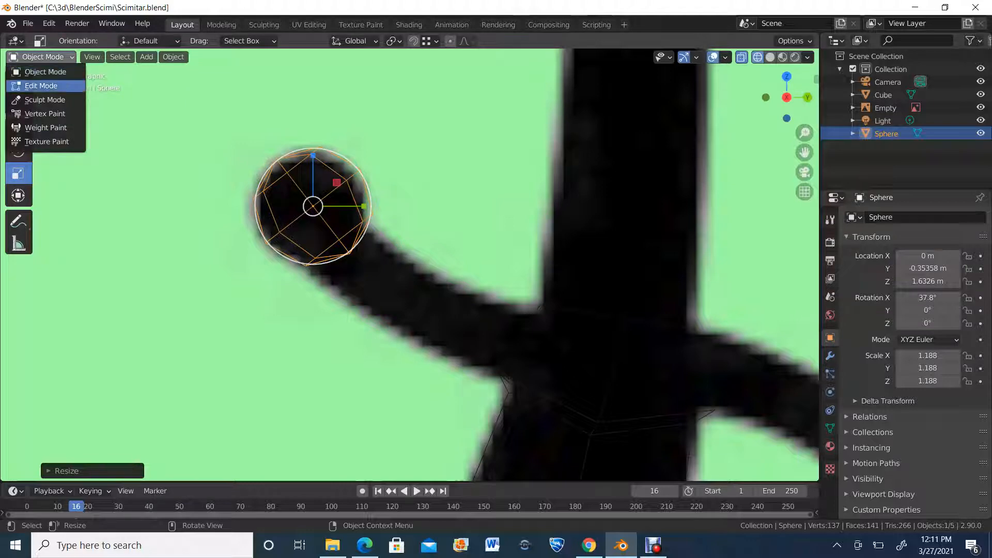
pyautogui.click(41, 86)
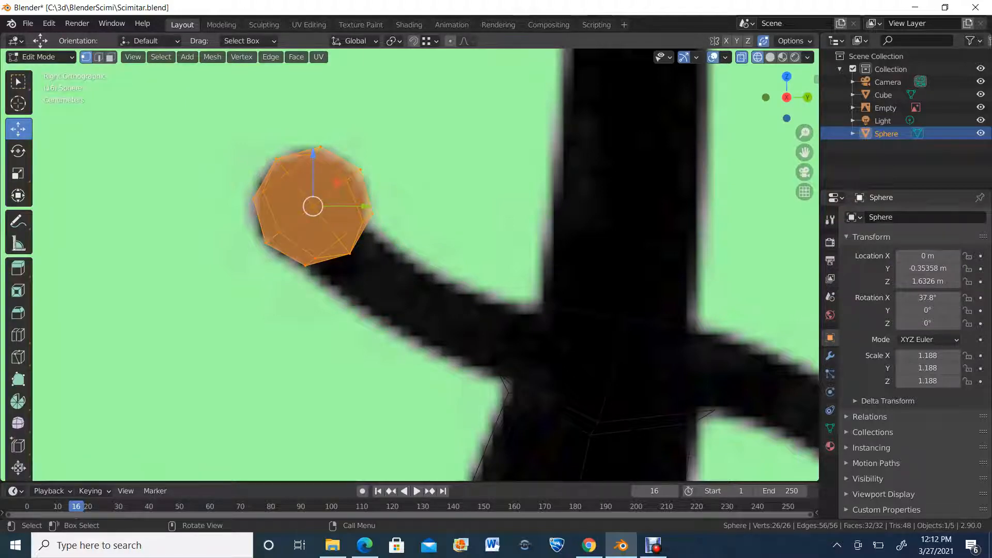
pyautogui.press('3')
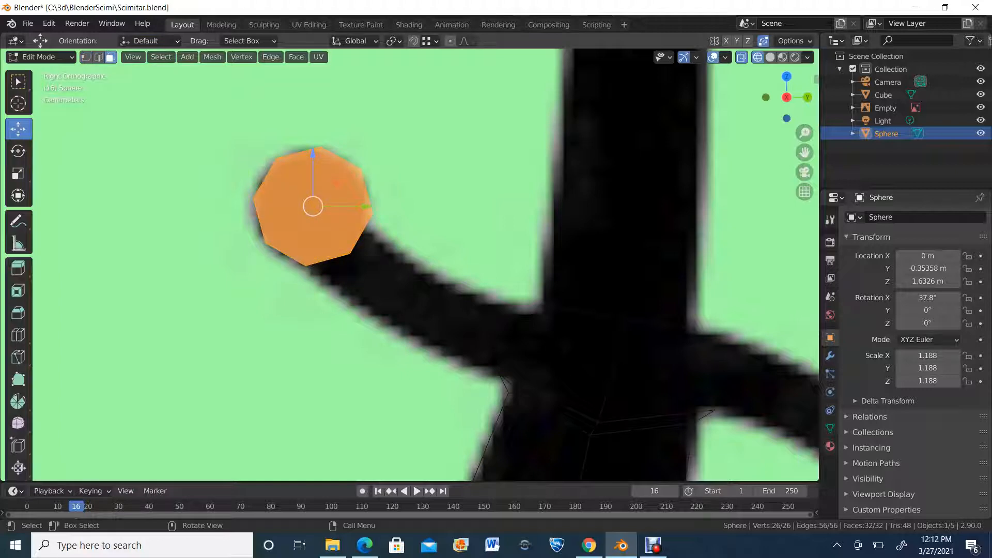
pyautogui.moveTo(407, 295); pyautogui.dragTo(343, 238)
pyautogui.hotkey('alt', 'z')
pyautogui.moveTo(357, 253); pyautogui.dragTo(435, 286, button='middle')
pyautogui.scroll(2, 252, 253)
pyautogui.scroll(3, 434, 285)
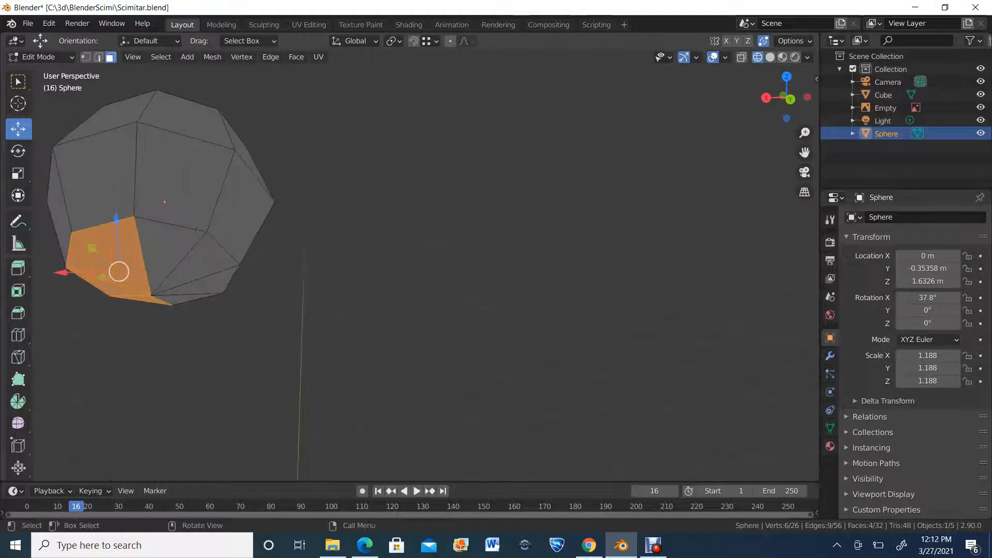
pyautogui.keyDown('alt'); pyautogui.click(164, 249); pyautogui.keyUp('alt')
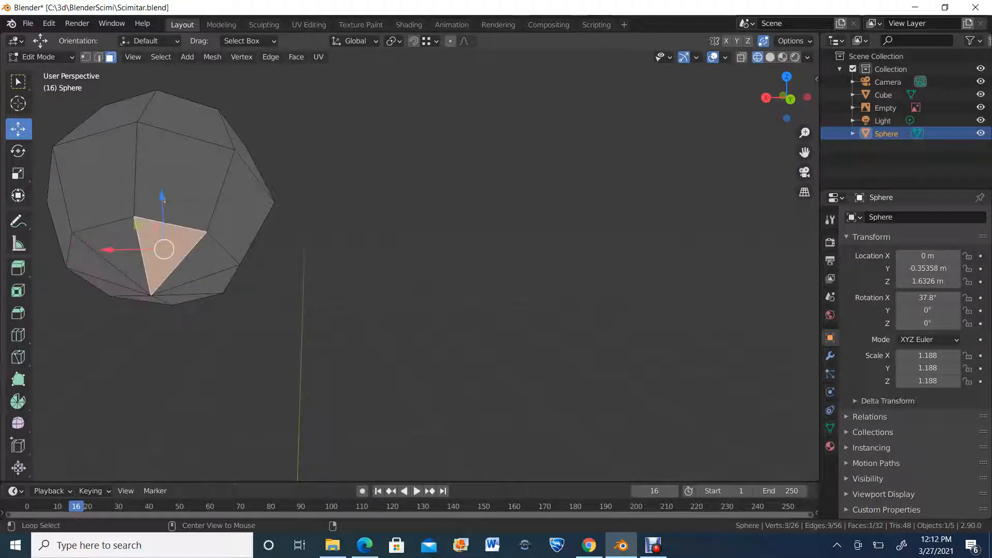
pyautogui.click(201, 262)
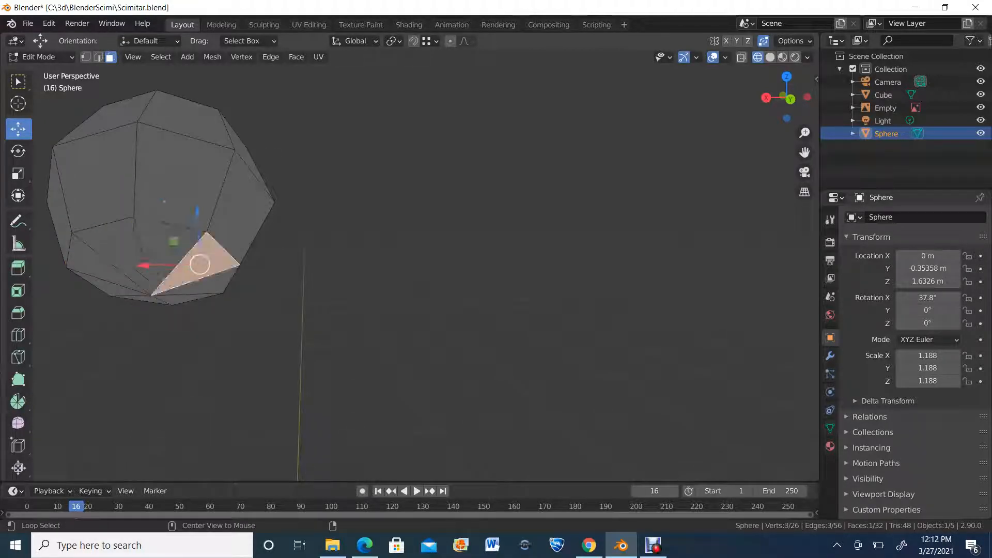
pyautogui.keyDown('alt'); pyautogui.click(178, 165); pyautogui.keyUp('alt')
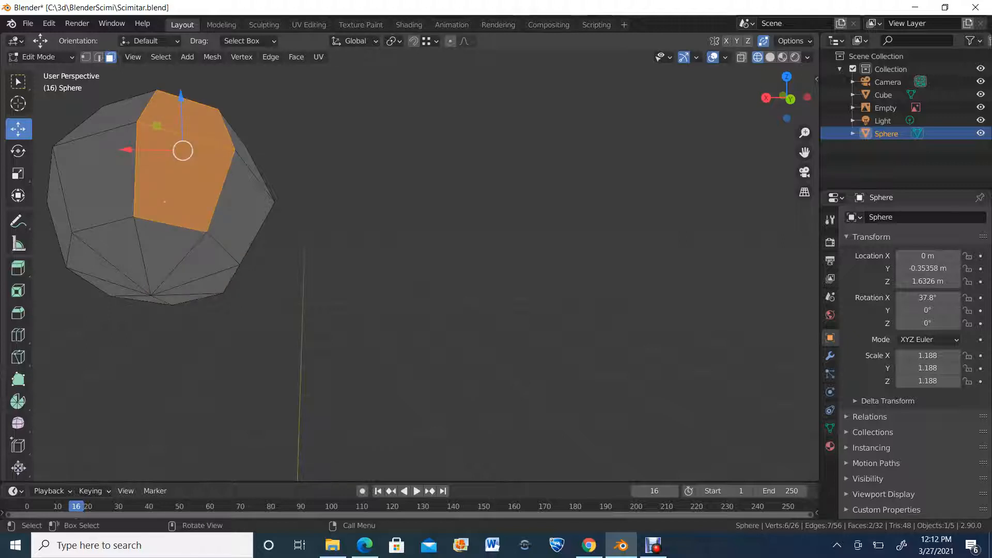
pyautogui.hotkey('alt', 'a')
# Step: Select all eight triangular faces around the sphere's pole that faces the crossguard arm
pyautogui.click(164, 249)
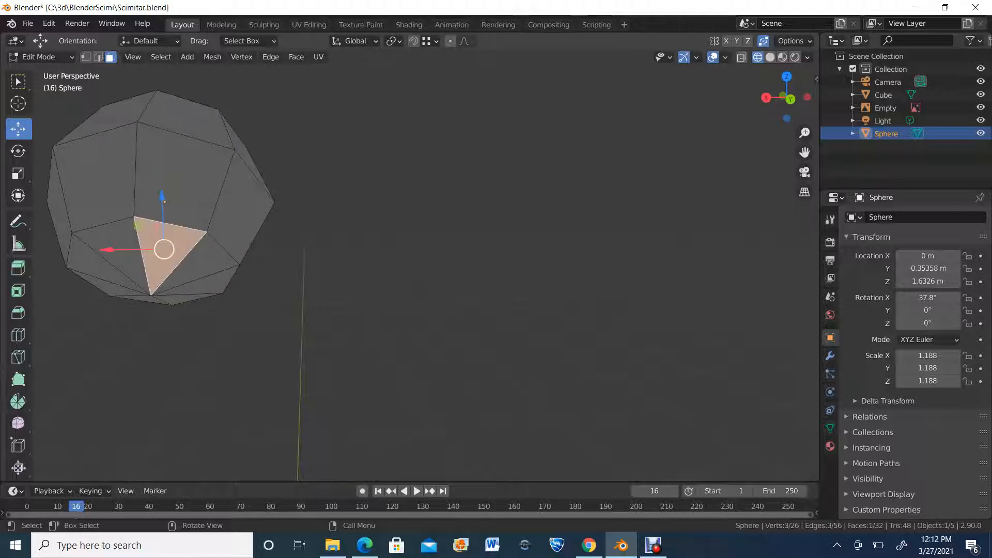
pyautogui.moveTo(166, 249); pyautogui.dragTo(203, 269, button='middle')
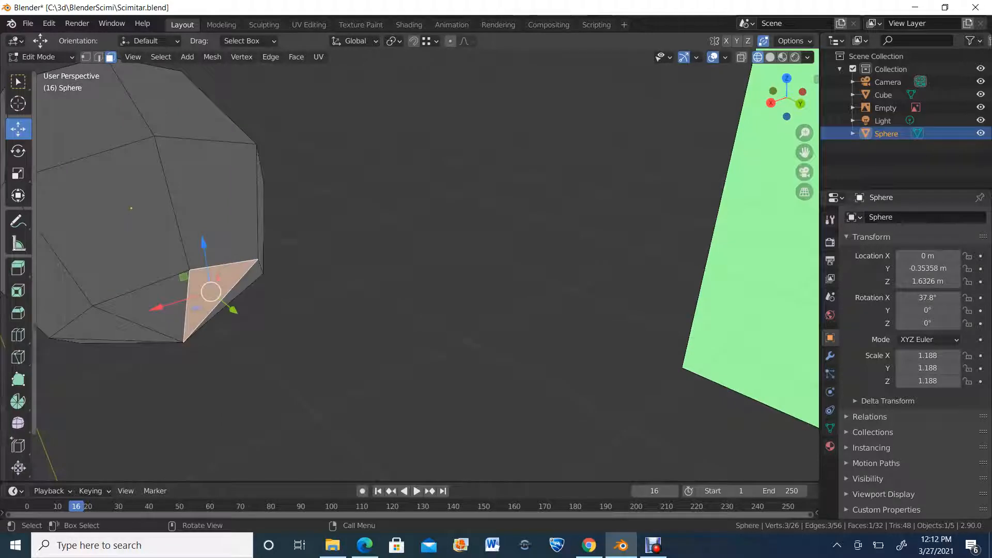
pyautogui.moveTo(169, 361); pyautogui.dragTo(206, 329)
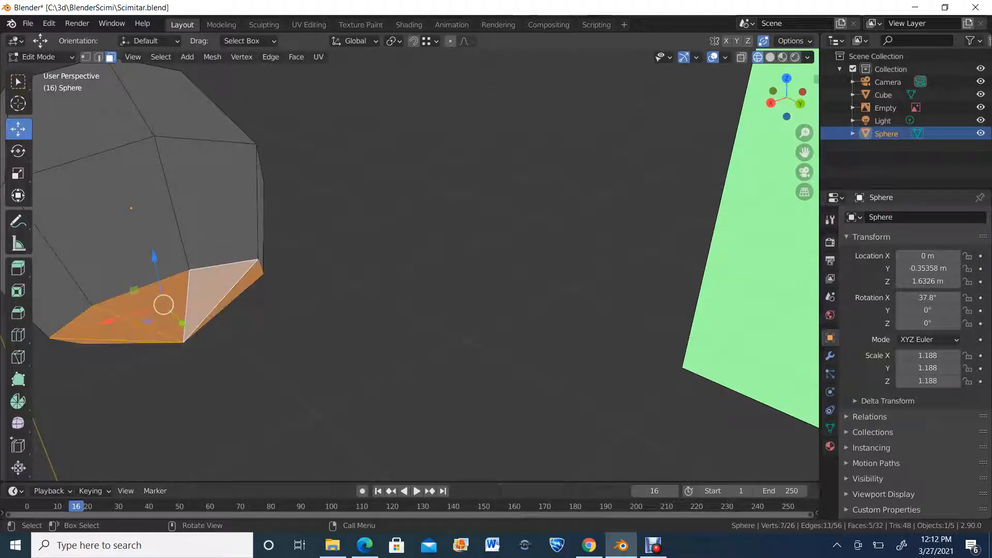
pyautogui.moveTo(206, 328); pyautogui.dragTo(253, 256, button='middle')
pyautogui.keyDown('shift'); pyautogui.click(191, 158); pyautogui.keyUp('shift')
pyautogui.keyDown('shift'); pyautogui.click(224, 195); pyautogui.keyUp('shift')
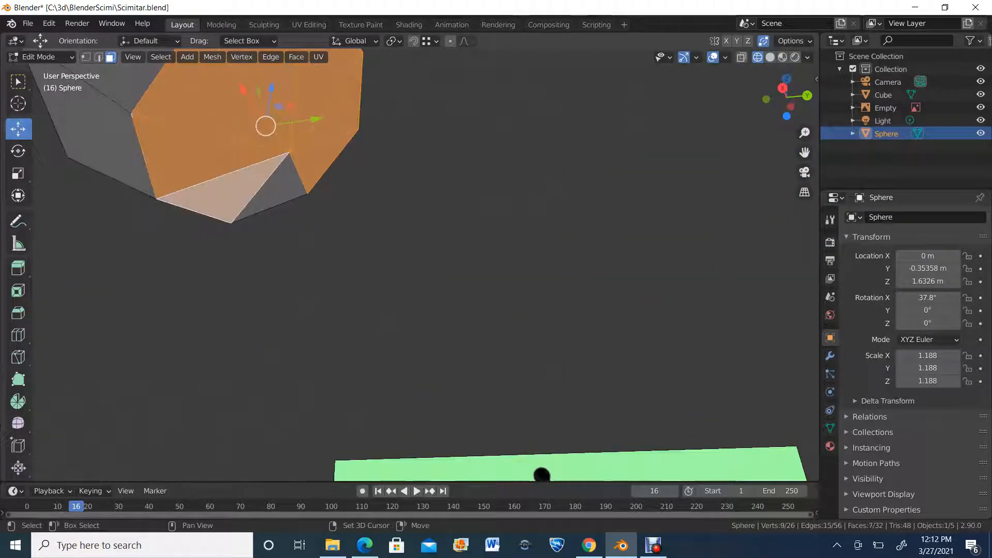
pyautogui.keyDown('shift'); pyautogui.click(277, 192); pyautogui.keyUp('shift')
# Step: In the right orthographic view, extrude the selected pole faces three times along their normal towards the guard block as arm segments
pyautogui.click(783, 88)
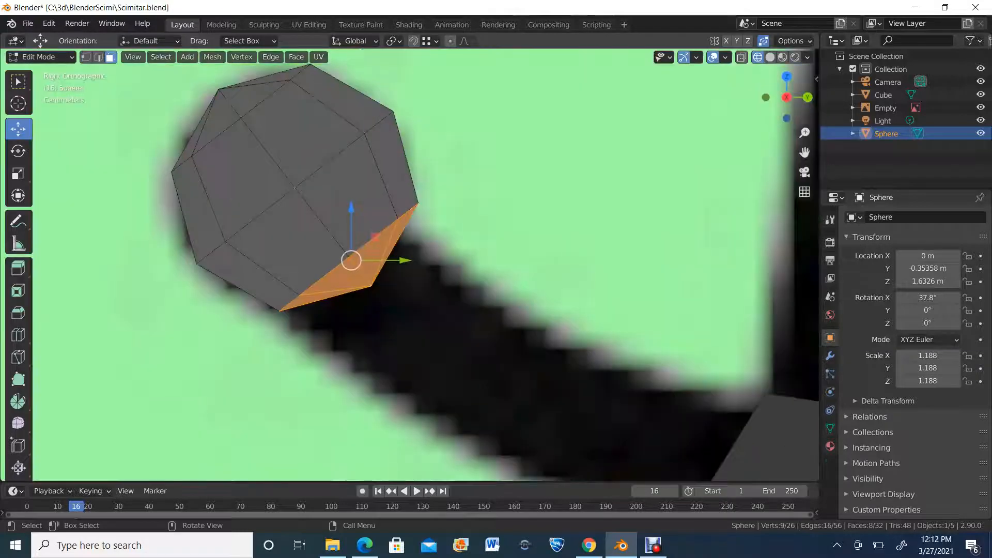
pyautogui.scroll(-5, 783, 88)
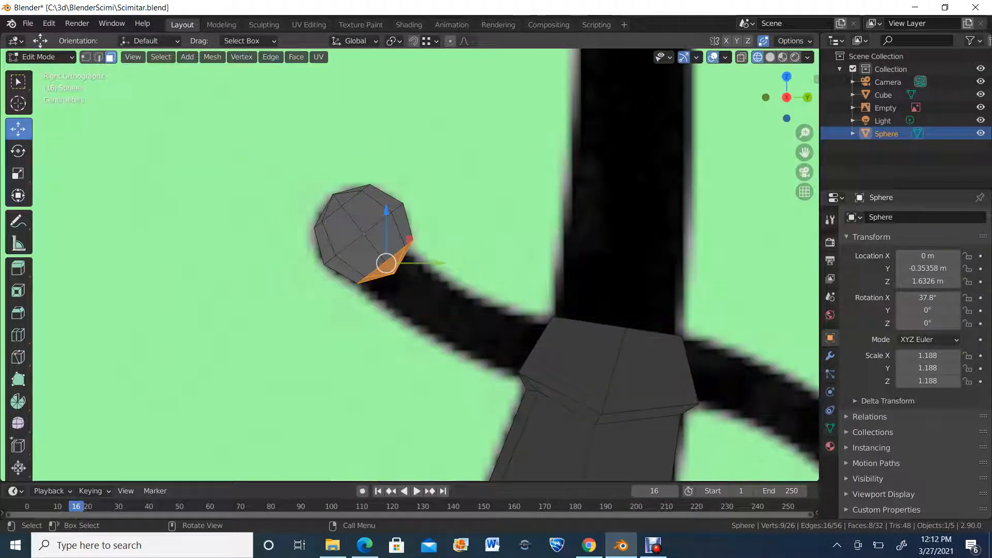
pyautogui.press('e')
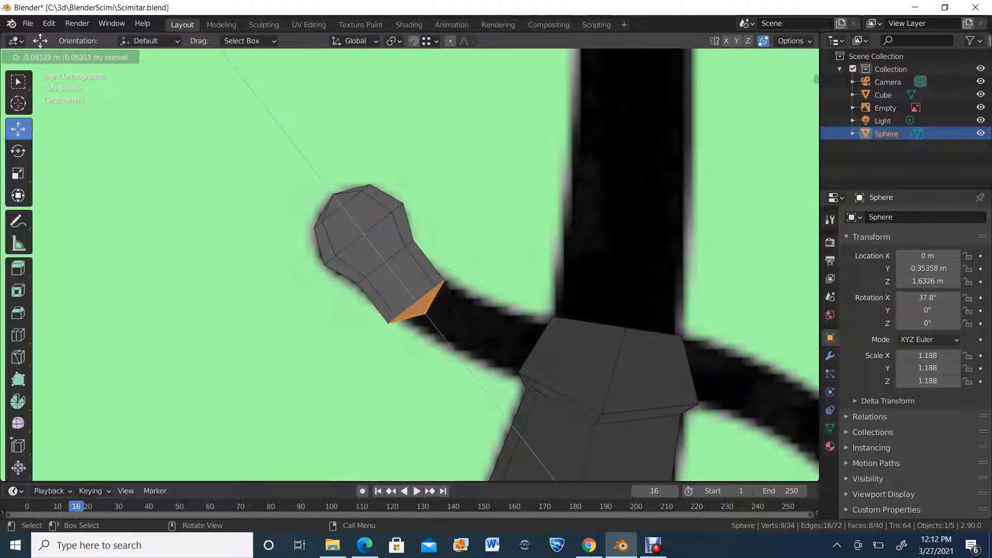
pyautogui.press('Return')
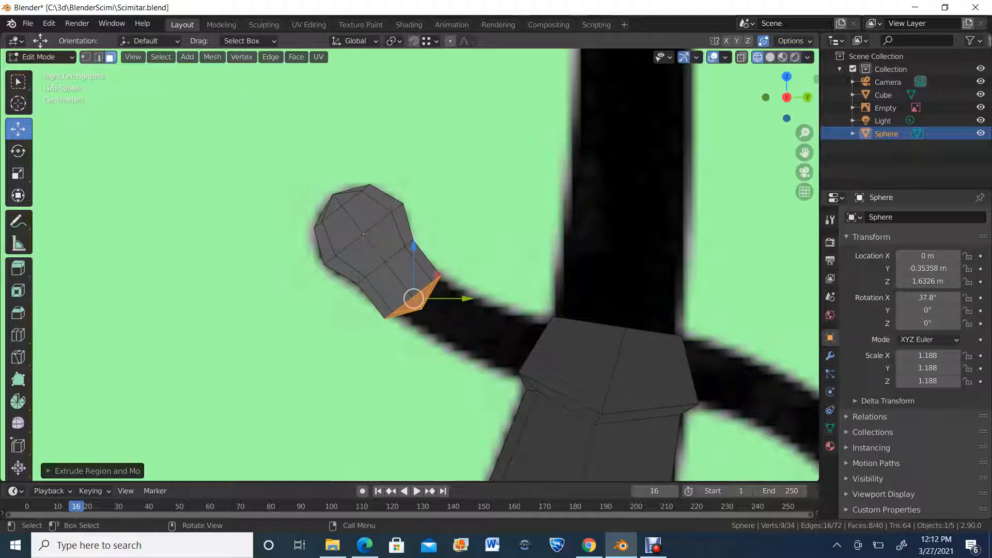
pyautogui.press('e')
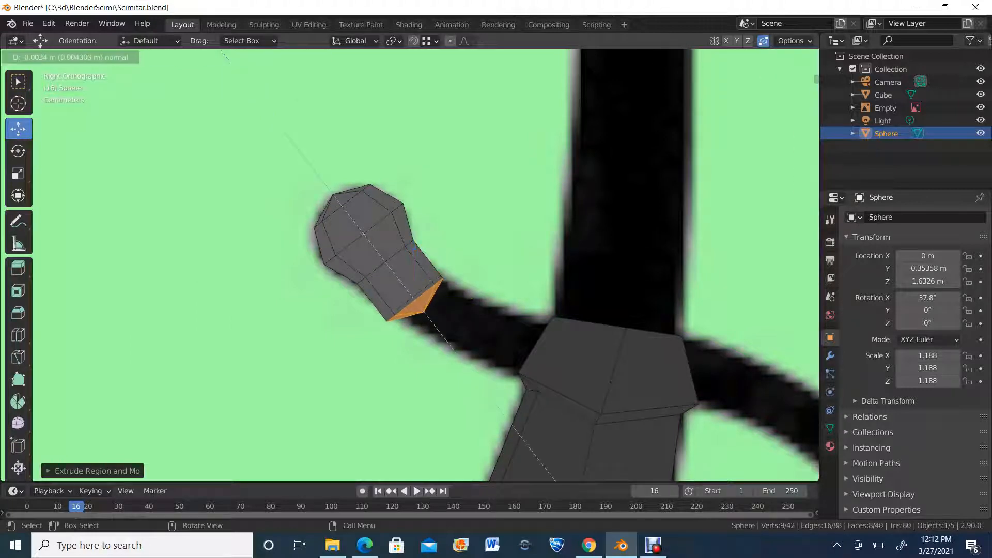
pyautogui.press('Return')
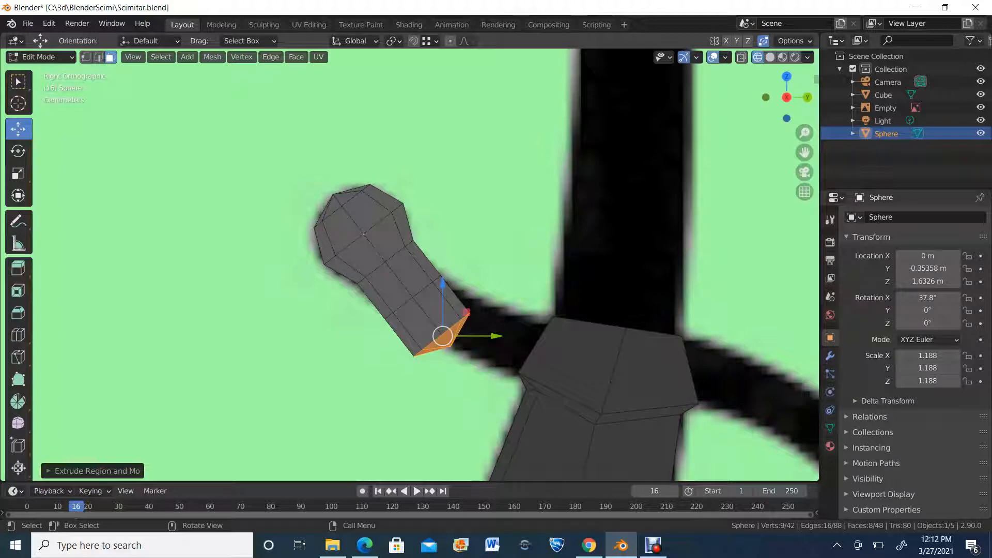
pyautogui.press('e')
pyautogui.press('Return')
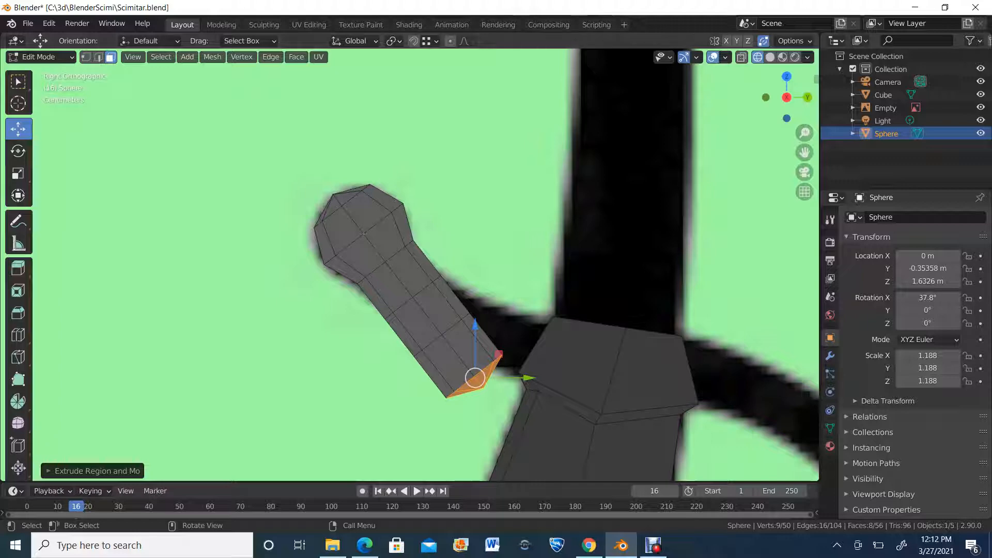
# Step: Turn on X-ray, select the edge loop ending the first arm segment and move it close to the knob over the reference
pyautogui.hotkey('alt', 'z')
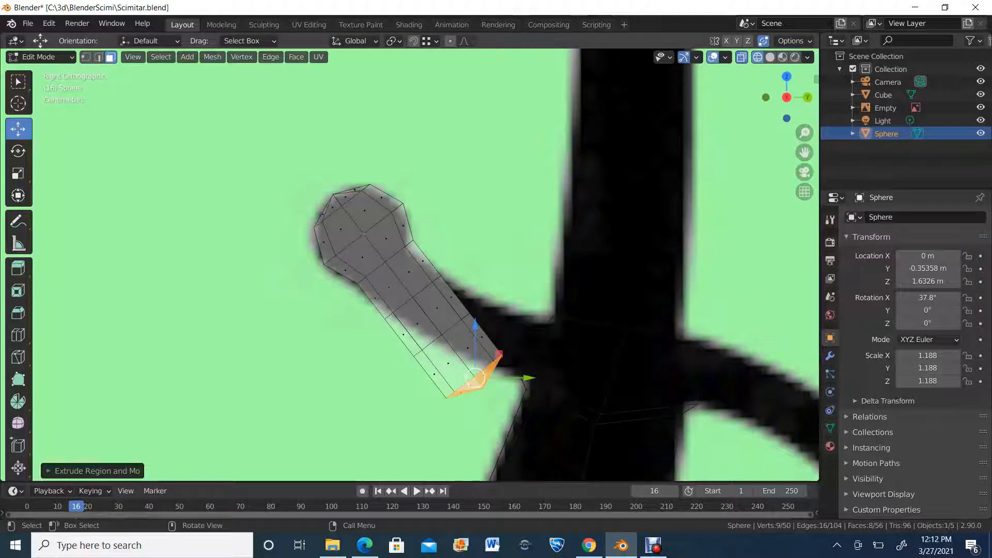
pyautogui.scroll(3, 399, 268)
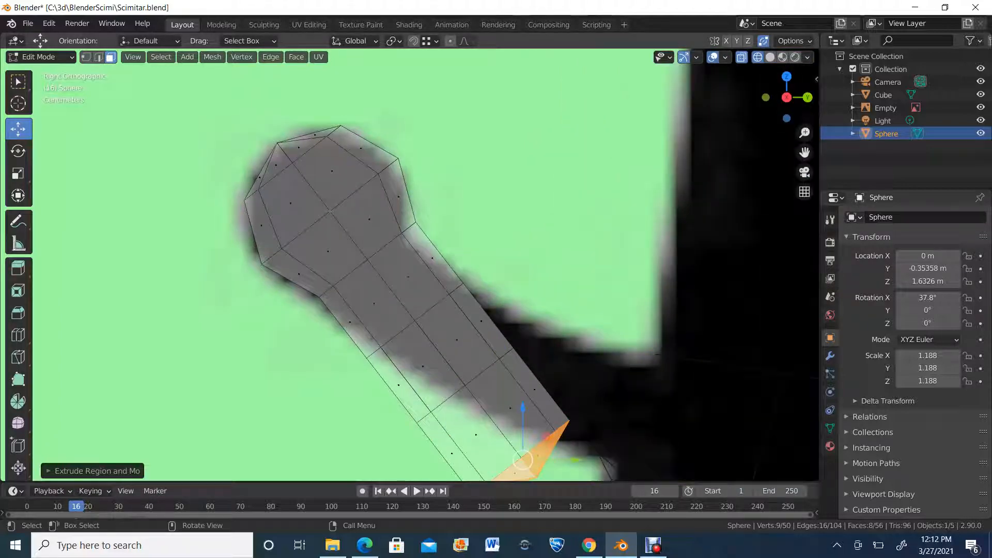
pyautogui.scroll(-1, 414, 277)
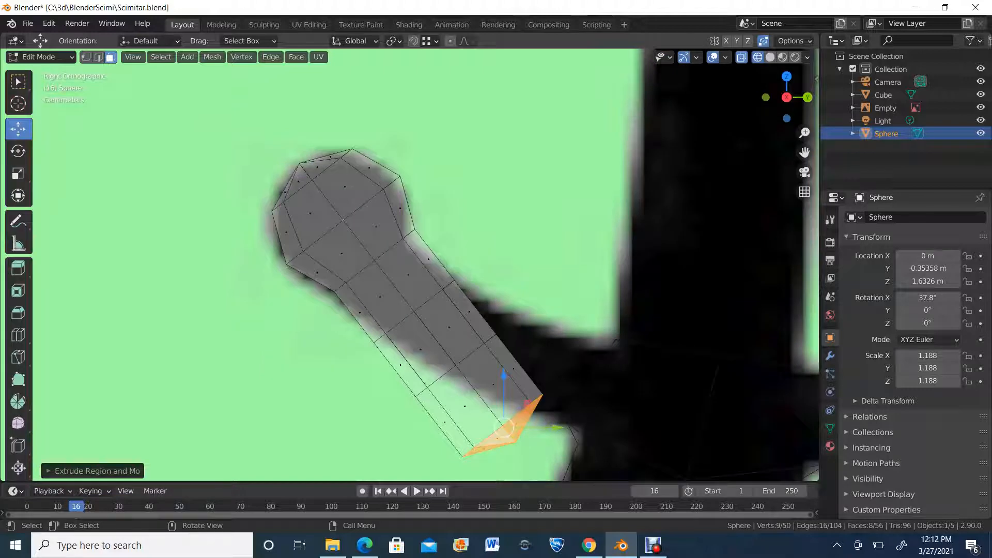
pyautogui.press('2')
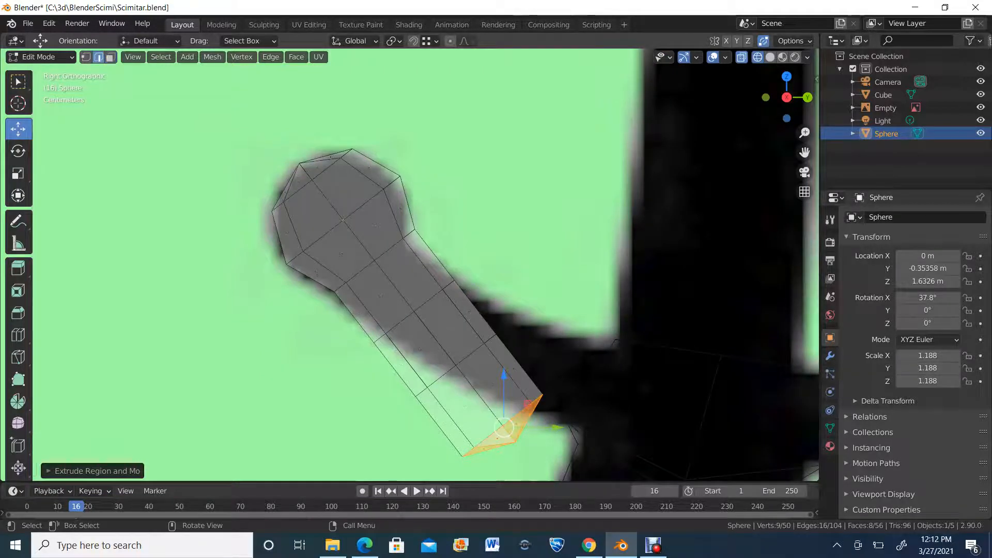
pyautogui.press('alt')
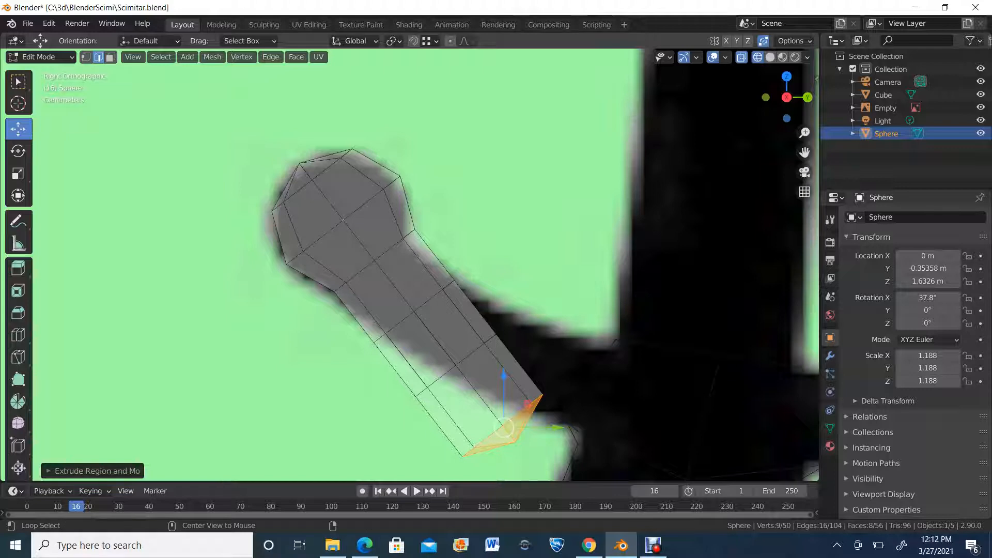
pyautogui.keyDown('alt'); pyautogui.click(400, 322); pyautogui.keyUp('alt')
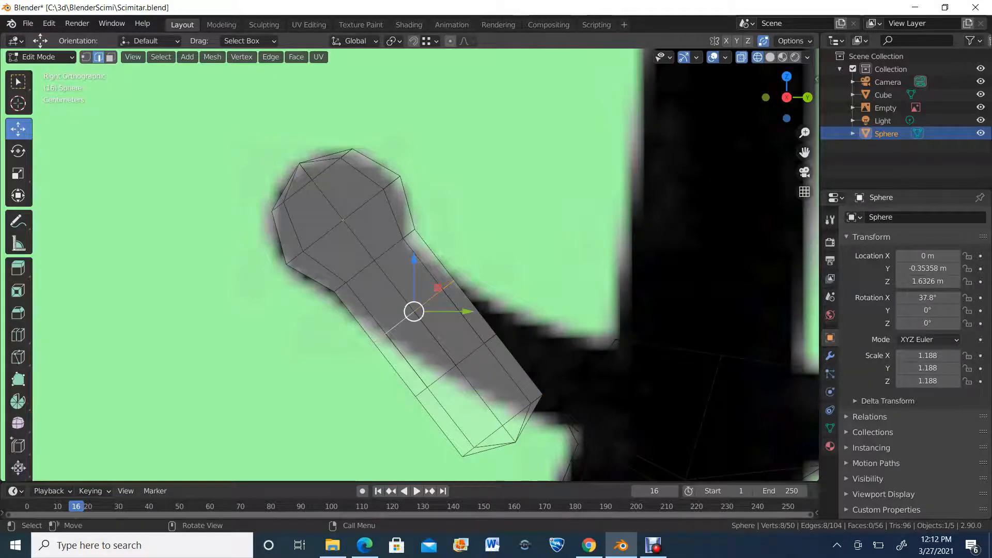
pyautogui.press('g')
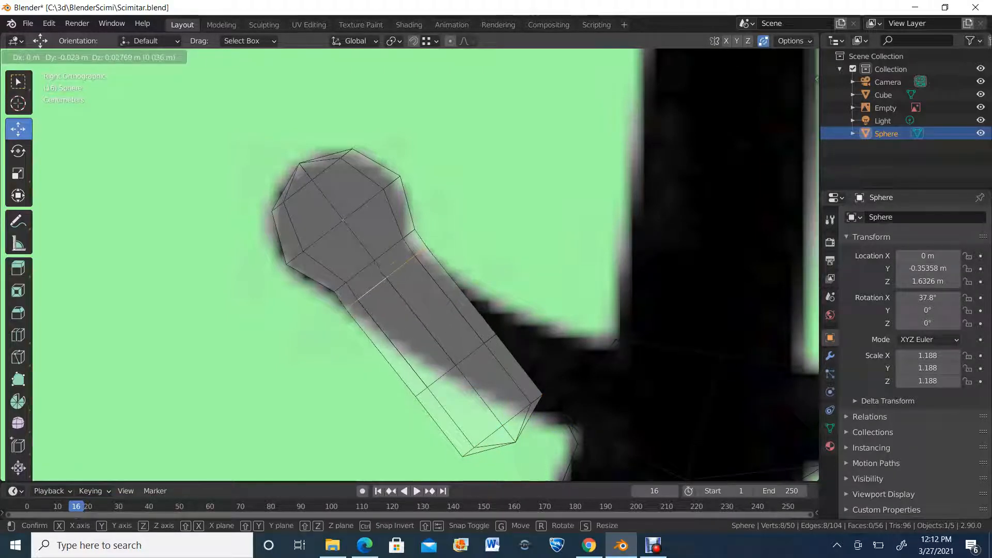
pyautogui.press('Return')
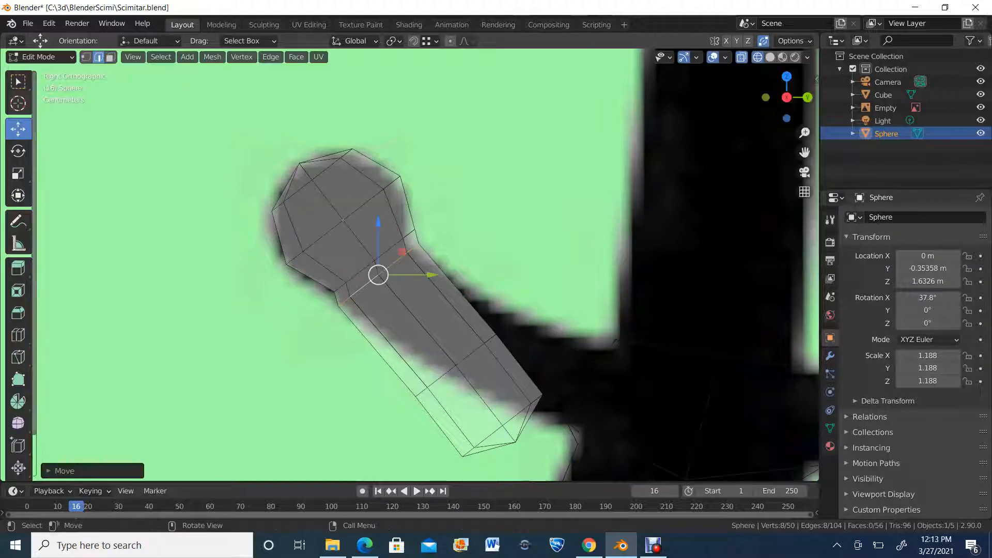
# Step: Scale down the edge loop ending the first arm segment and nudge it so its width matches the reference
pyautogui.click(18, 173)
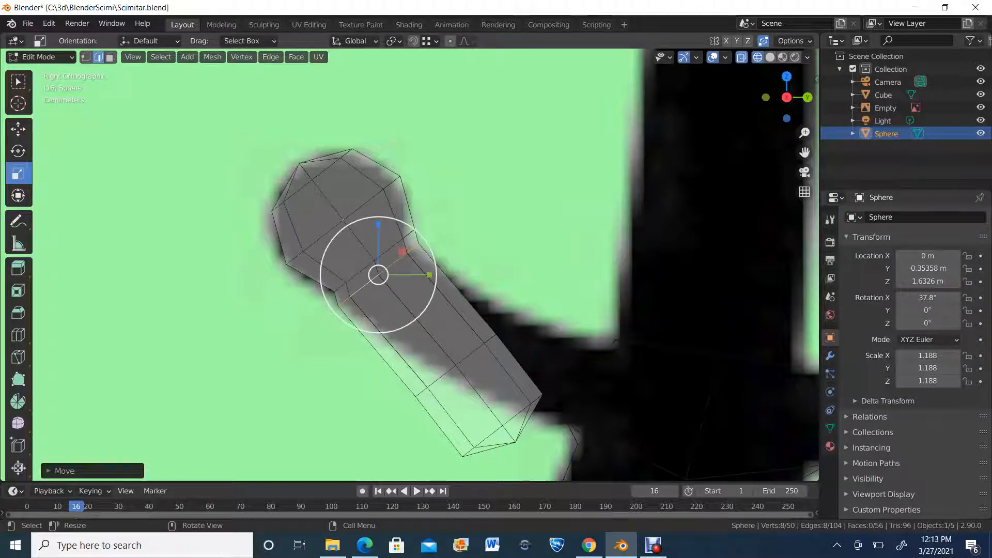
pyautogui.moveTo(415, 233); pyautogui.dragTo(415, 237)
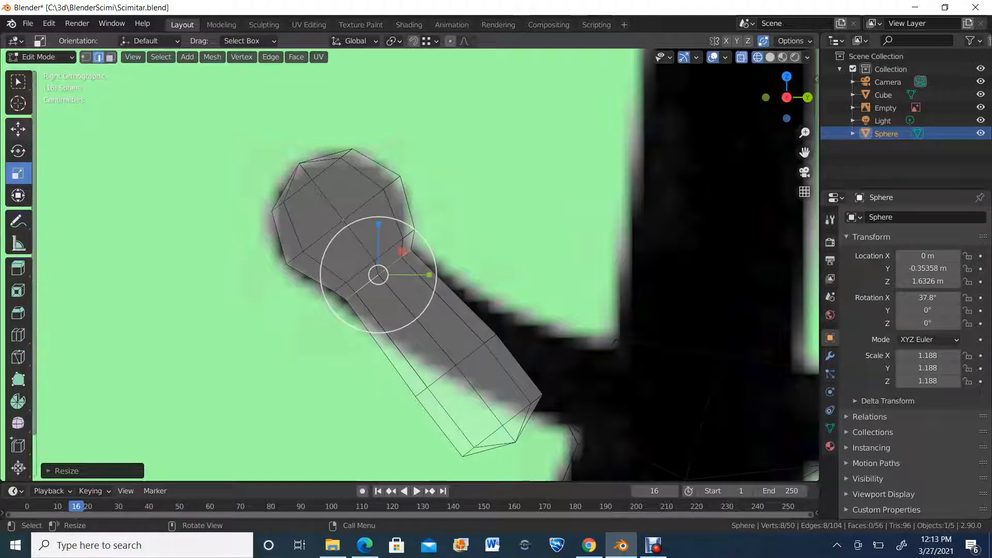
pyautogui.click(18, 129)
pyautogui.moveTo(379, 275); pyautogui.dragTo(379, 274)
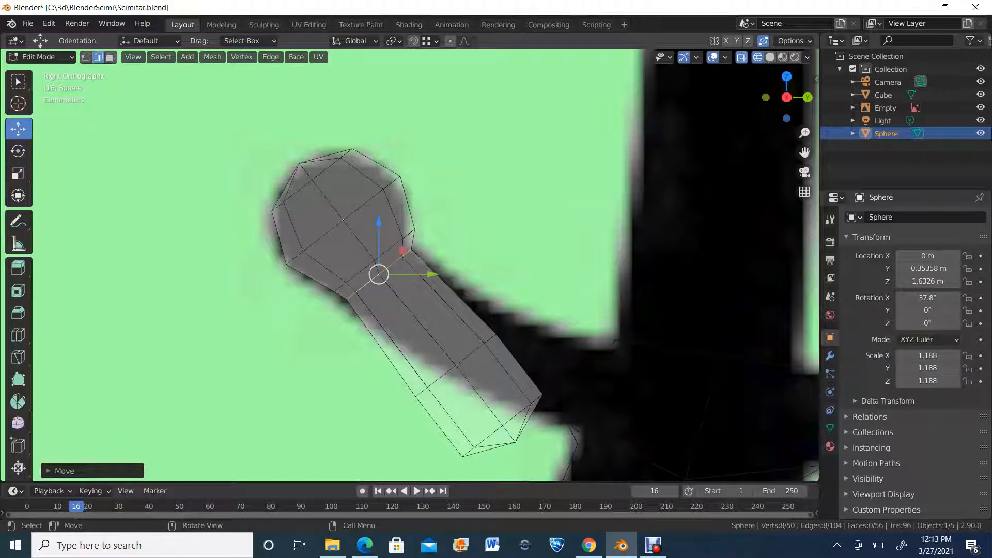
# Step: Select the edge loop ending the second arm segment, then move, rotate and shrink it to follow the reference arm's curve
pyautogui.scroll(-2, 425, 264)
pyautogui.scroll(1, 425, 265)
pyautogui.scroll(1, 410, 265)
pyautogui.keyDown('alt'); pyautogui.click(448, 371); pyautogui.keyUp('alt')
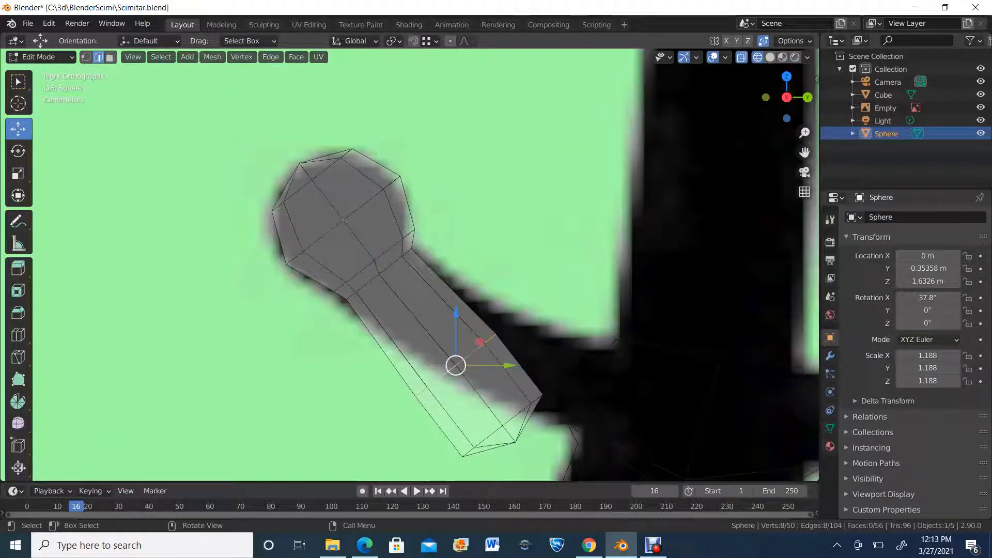
pyautogui.moveTo(456, 366); pyautogui.dragTo(426, 313)
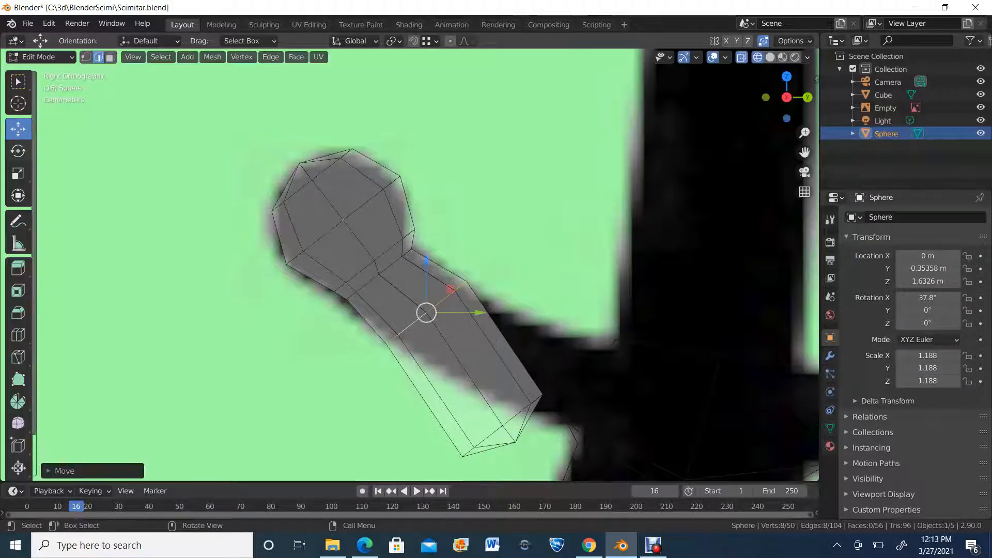
pyautogui.click(18, 151)
pyautogui.moveTo(394, 277); pyautogui.dragTo(386, 301)
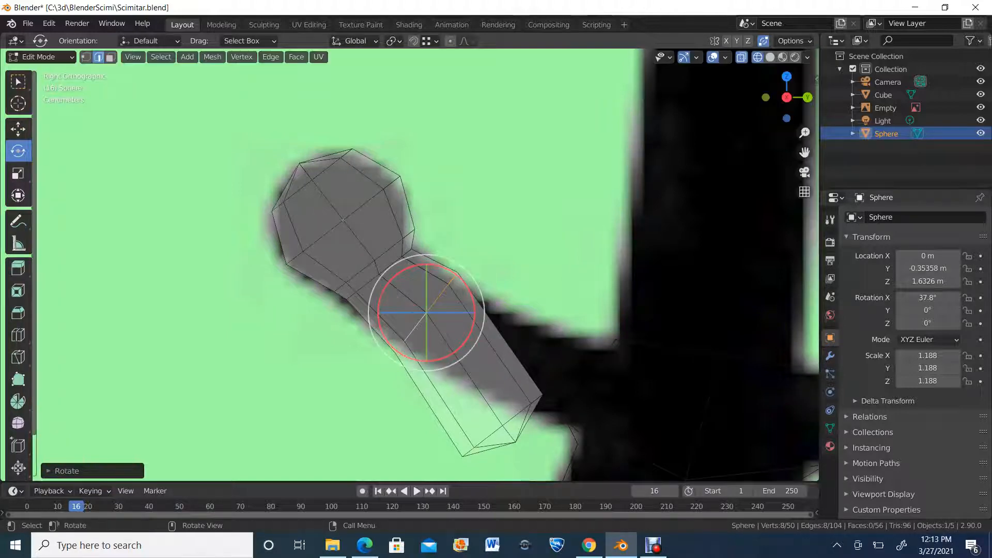
pyautogui.click(18, 174)
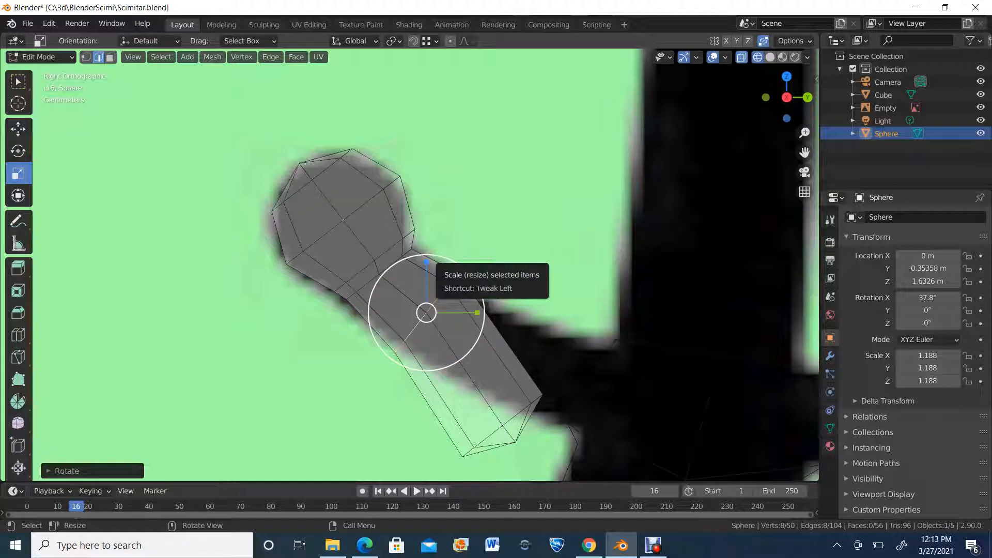
pyautogui.moveTo(453, 259); pyautogui.dragTo(455, 273)
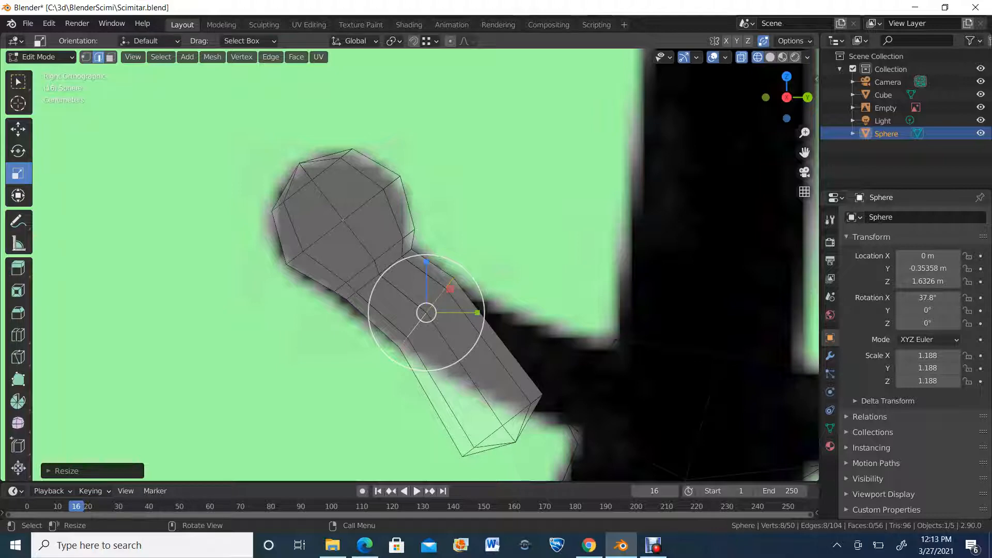
# Step: Clear the selection, box-select two triangular cap faces at the arm's end in face mode and turn off X-ray to inspect them
pyautogui.scroll(1, 427, 265)
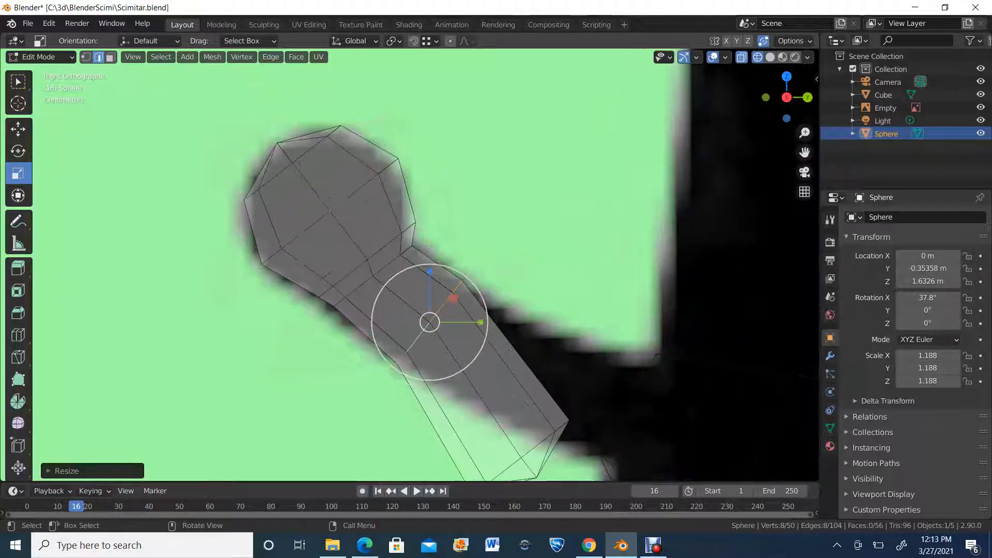
pyautogui.scroll(1, 410, 265)
pyautogui.keyDown('shift'); pyautogui.moveTo(440, 351); pyautogui.dragTo(377, 89, button='middle'); pyautogui.keyUp('shift')
pyautogui.scroll(2, 410, 264)
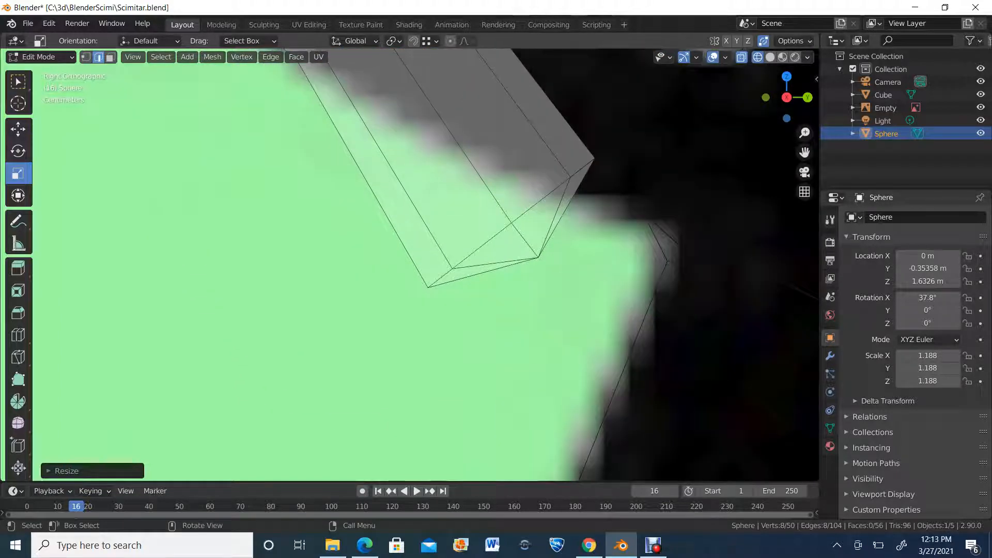
pyautogui.hotkey('alt', 'a')
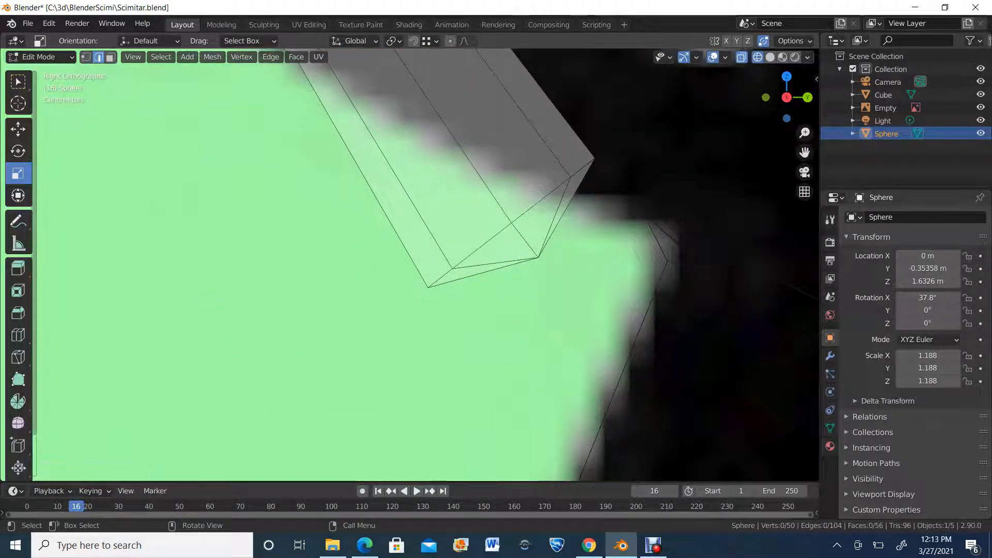
pyautogui.press('3')
pyautogui.moveTo(514, 255); pyautogui.dragTo(583, 292)
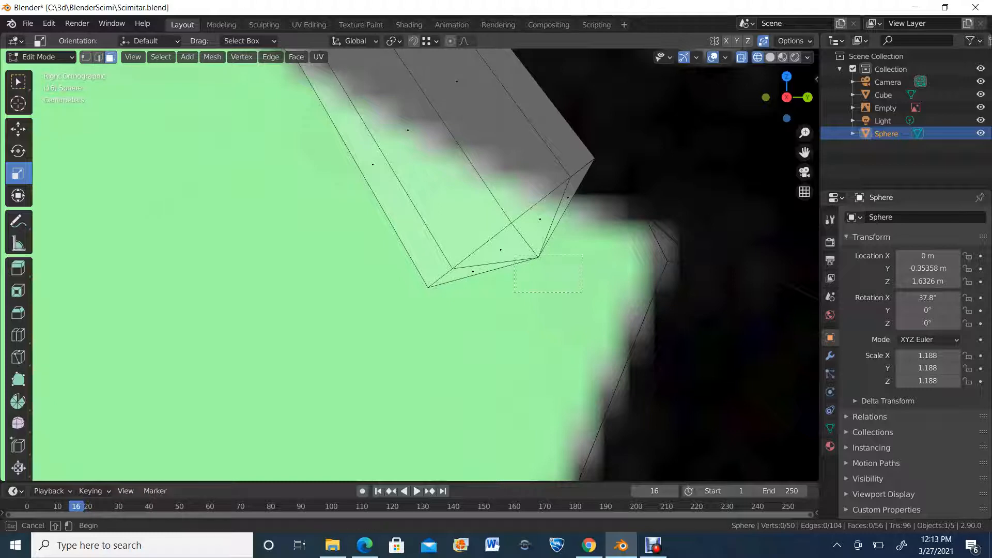
pyautogui.moveTo(511, 238); pyautogui.dragTo(558, 271)
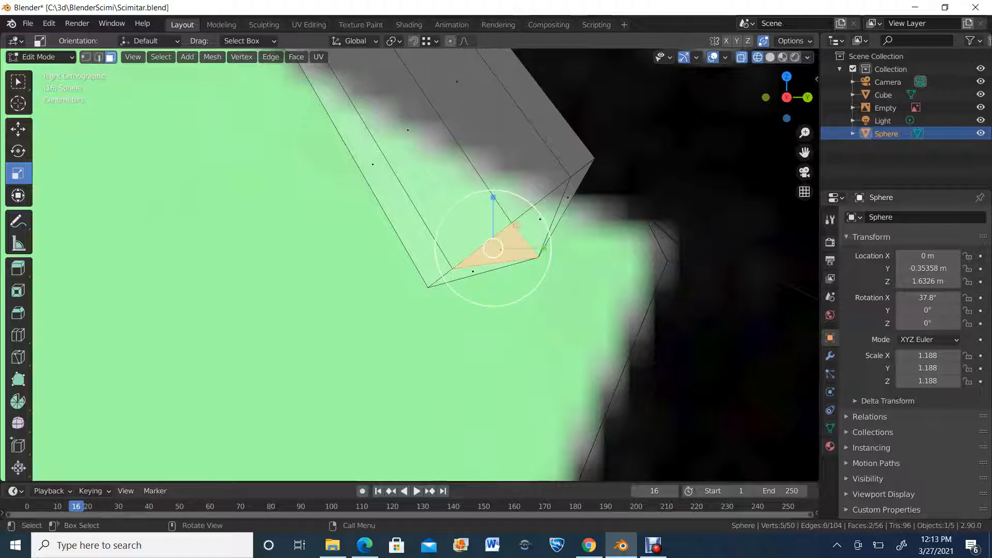
pyautogui.moveTo(558, 271); pyautogui.dragTo(536, 274, button='middle')
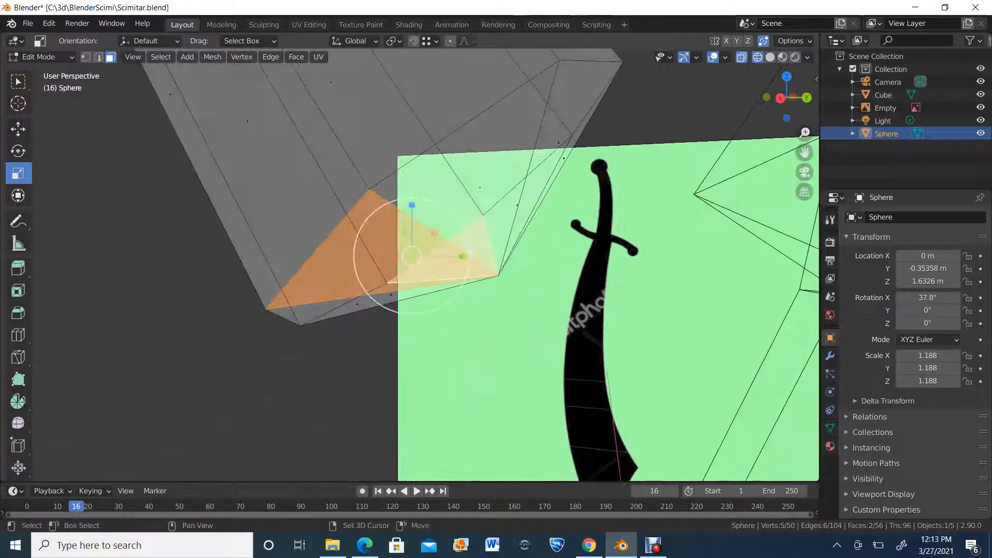
pyautogui.hotkey('alt', 'z')
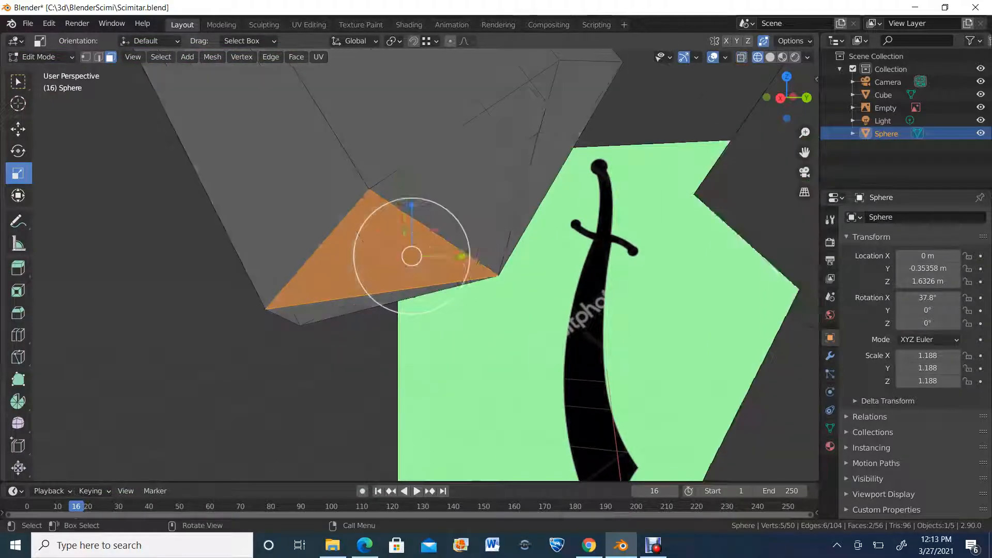
pyautogui.scroll(-2, 536, 274)
pyautogui.moveTo(536, 274); pyautogui.dragTo(520, 266, button='middle')
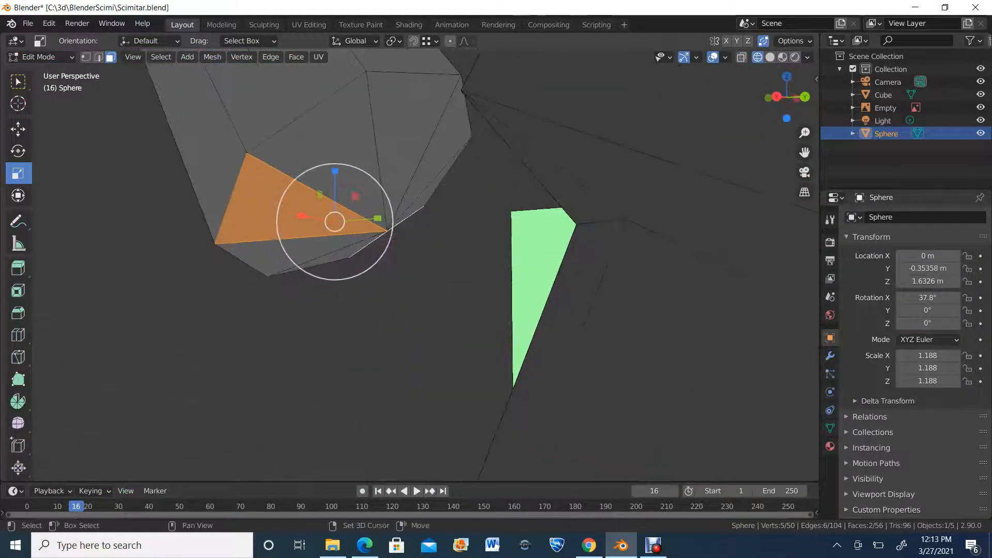
# Step: Add the remaining triangular cap faces to the selection and delete all eight faces, leaving the arm's end open
pyautogui.keyDown('shift'); pyautogui.click(334, 150); pyautogui.keyUp('shift')
pyautogui.keyDown('shift'); pyautogui.click(403, 127); pyautogui.keyUp('shift')
pyautogui.keyDown('shift'); pyautogui.click(440, 147); pyautogui.keyUp('shift')
pyautogui.keyDown('shift'); pyautogui.click(430, 191); pyautogui.keyUp('shift')
pyautogui.moveTo(430, 190); pyautogui.dragTo(444, 152, button='middle')
pyautogui.keyDown('shift'); pyautogui.click(401, 111); pyautogui.keyUp('shift')
pyautogui.keyDown('shift'); pyautogui.click(382, 80); pyautogui.keyUp('shift')
pyautogui.scroll(-3, 382, 81)
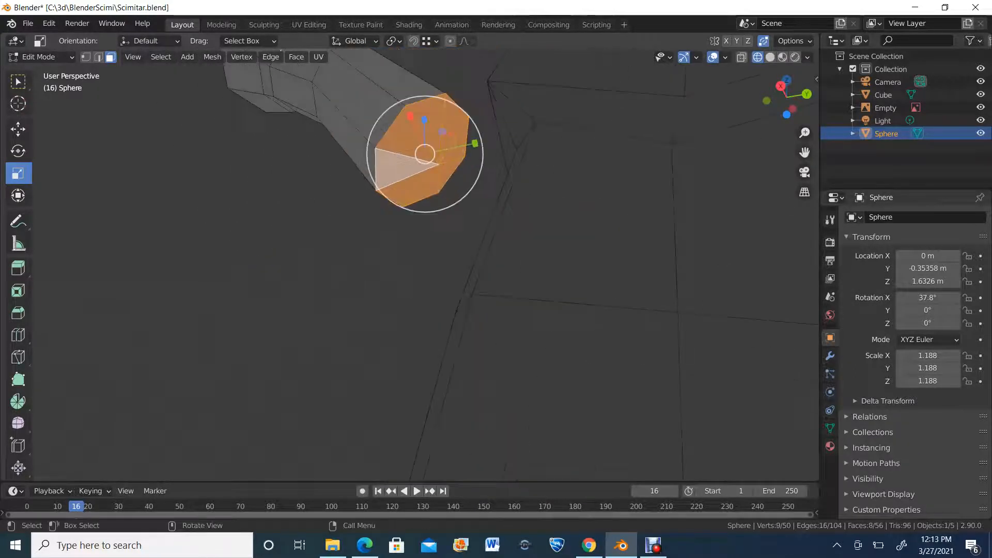
pyautogui.moveTo(382, 80); pyautogui.dragTo(418, 120, button='middle')
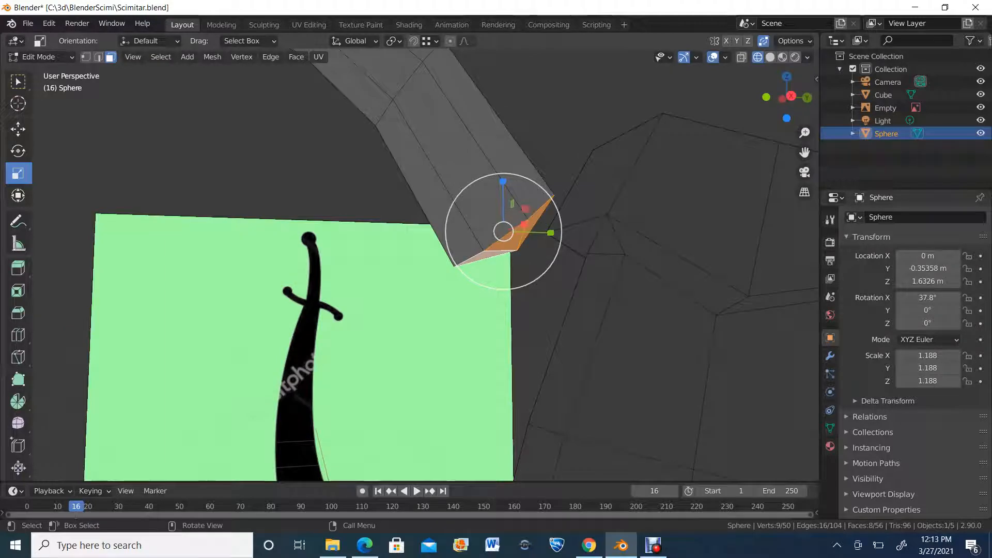
pyautogui.press('x')
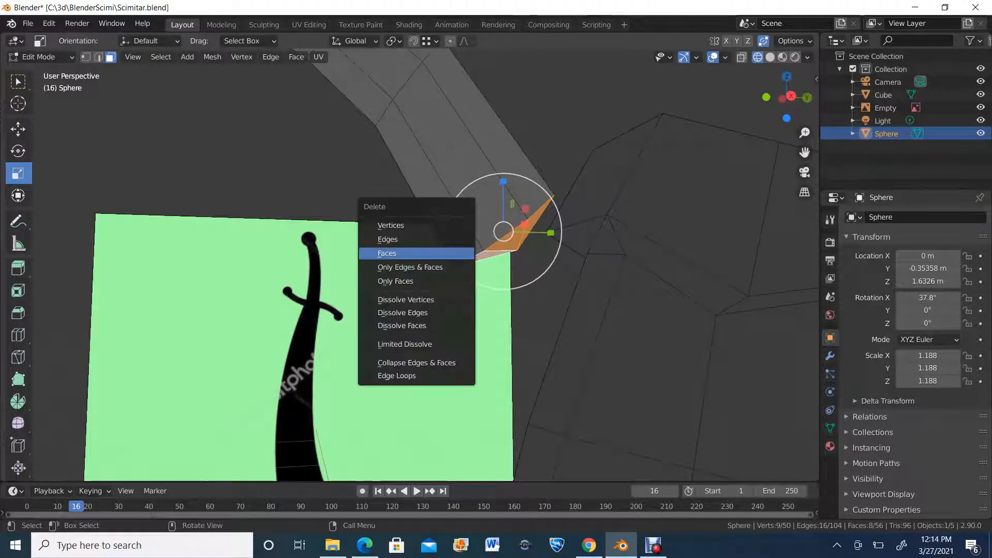
pyautogui.click(449, 254)
pyautogui.moveTo(449, 254); pyautogui.dragTo(414, 279, button='middle')
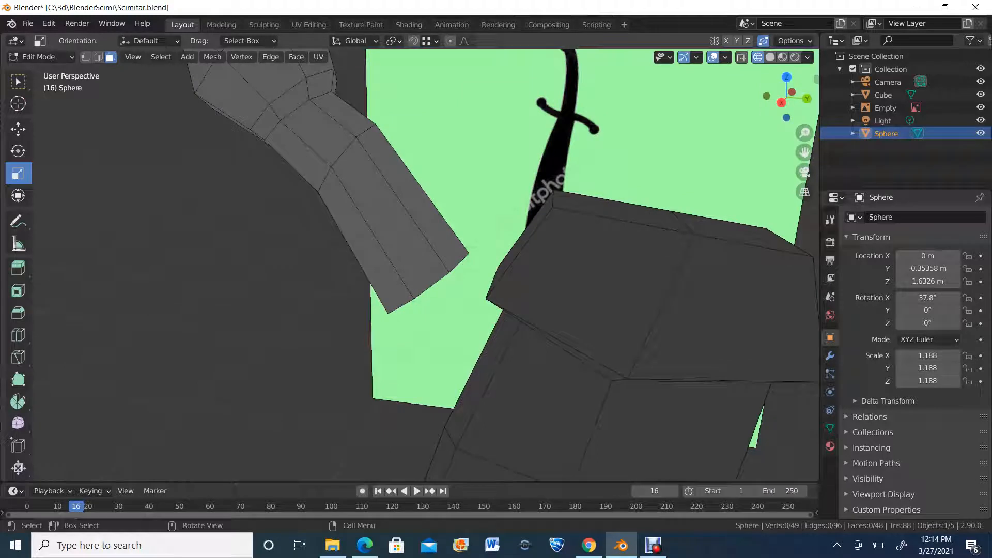
# Step: In the right orthographic view with X-ray, move, rotate and scale the arm's open end loop onto the reference and narrow the loop before it
pyautogui.click(781, 103)
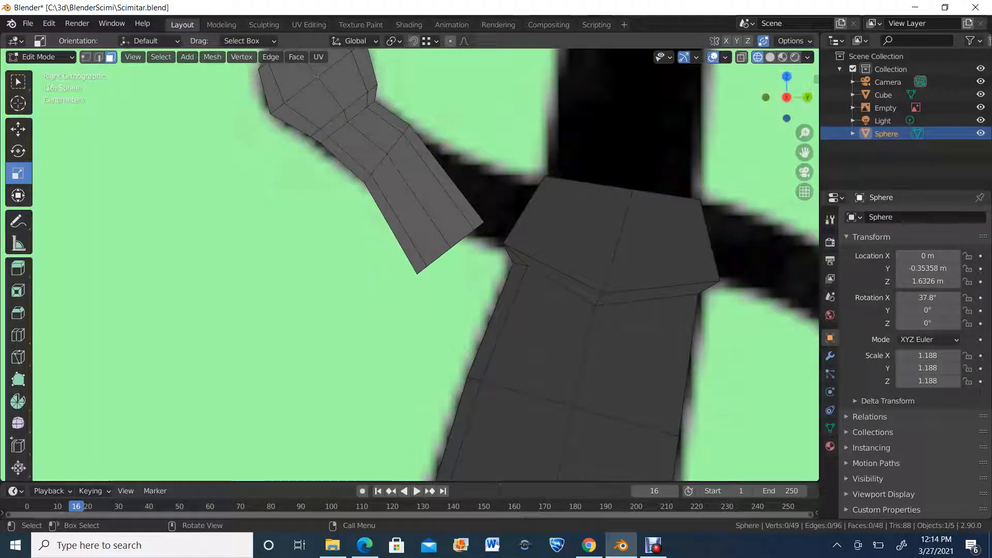
pyautogui.hotkey('alt', 'z')
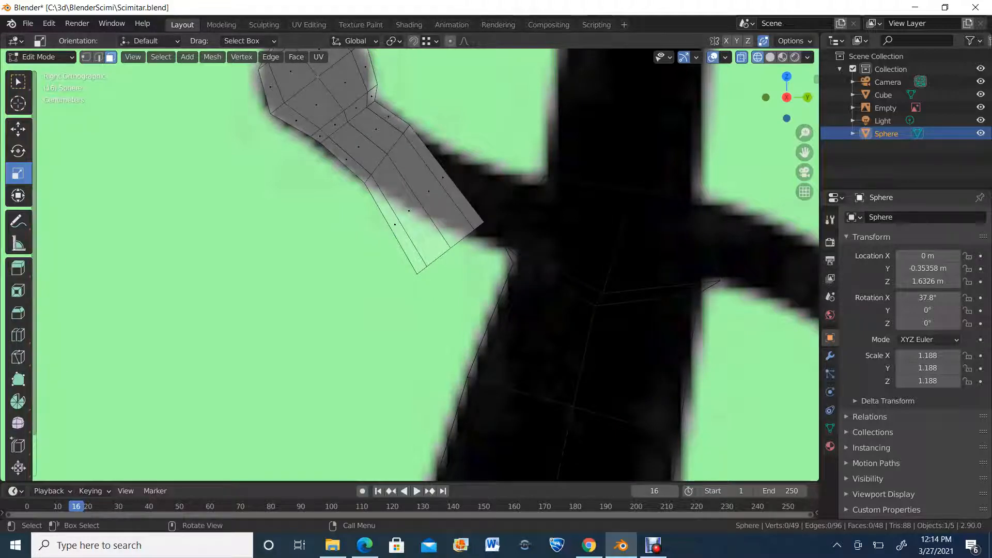
pyautogui.click(18, 130)
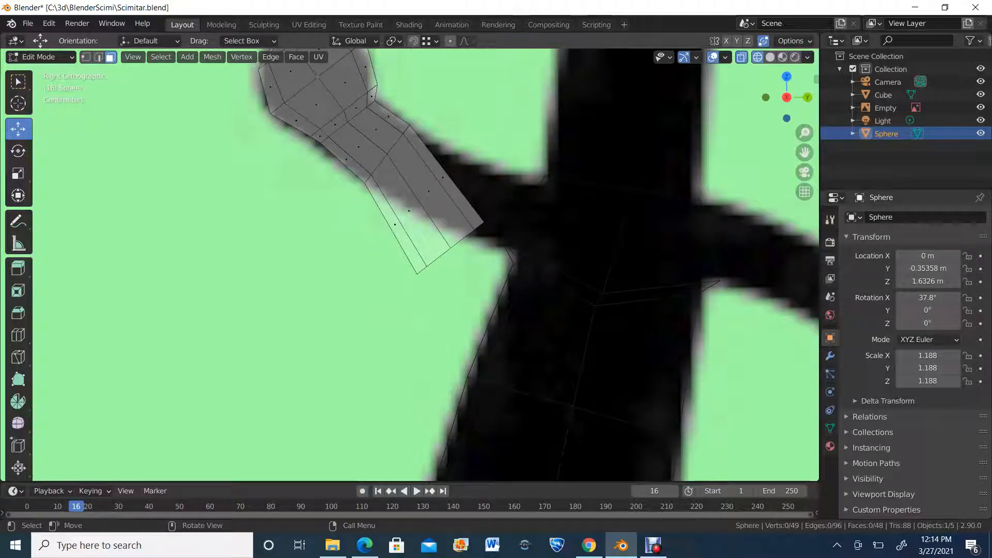
pyautogui.press('2')
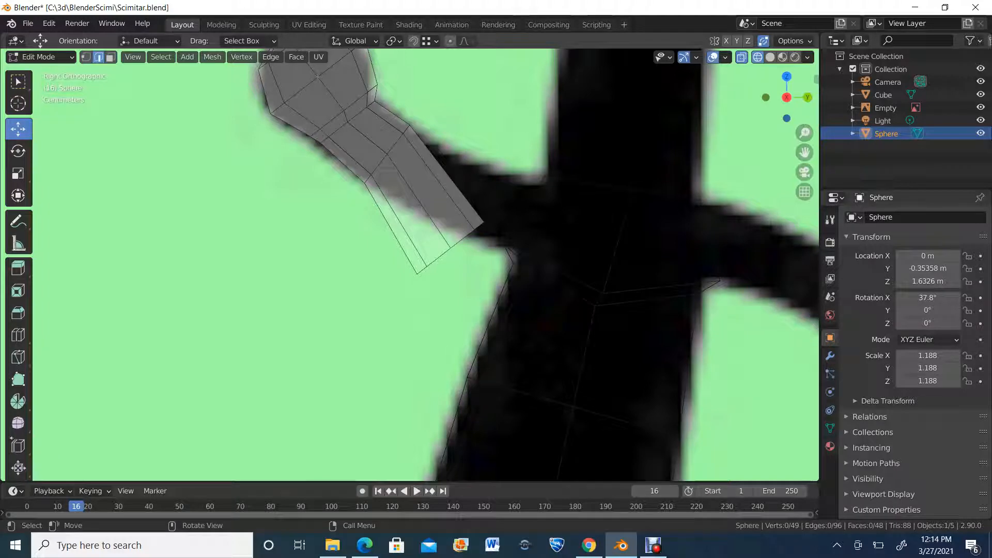
pyautogui.keyDown('alt'); pyautogui.click(449, 249); pyautogui.keyUp('alt')
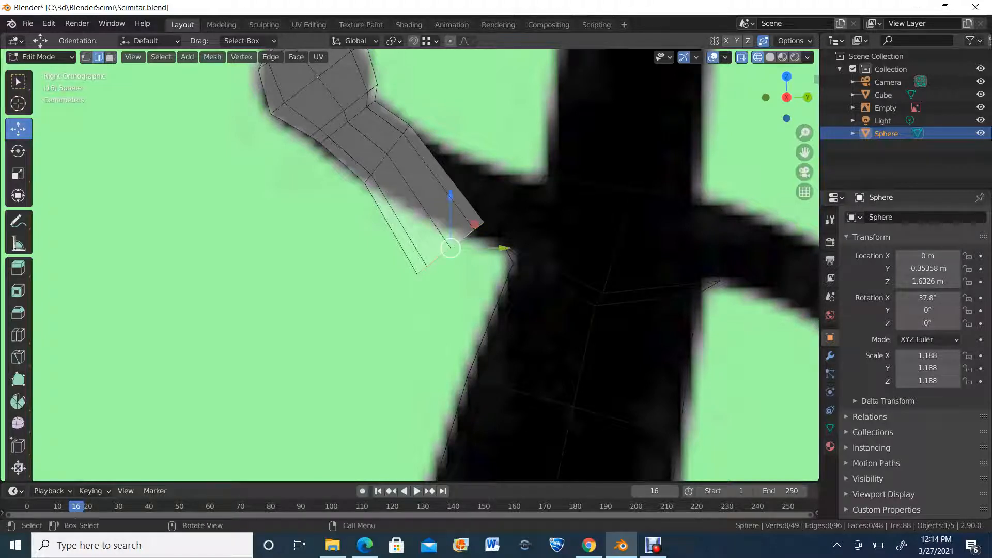
pyautogui.moveTo(449, 247); pyautogui.dragTo(404, 175)
pyautogui.click(18, 150)
pyautogui.click(18, 173)
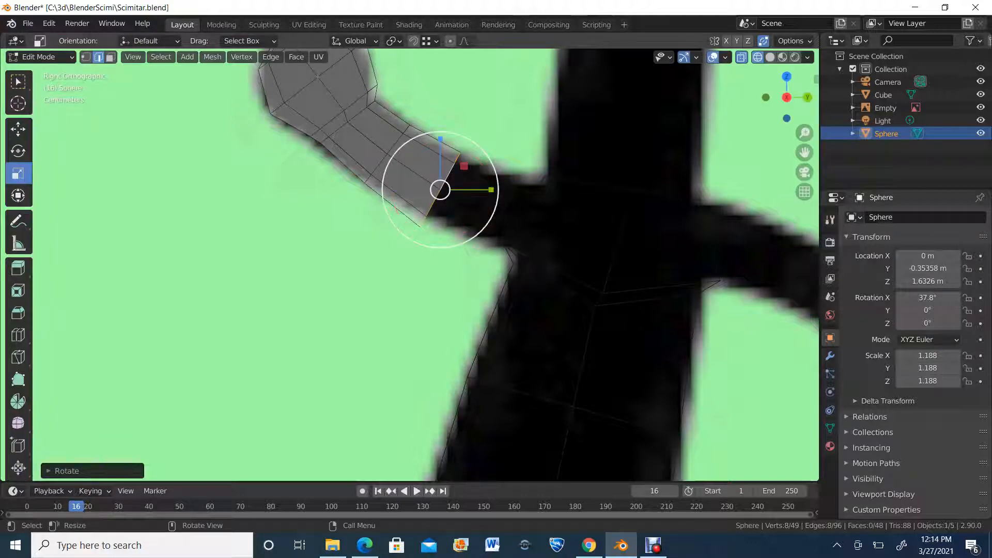
pyautogui.moveTo(490, 159); pyautogui.dragTo(485, 161)
pyautogui.keyDown('alt'); pyautogui.click(398, 140); pyautogui.keyUp('alt')
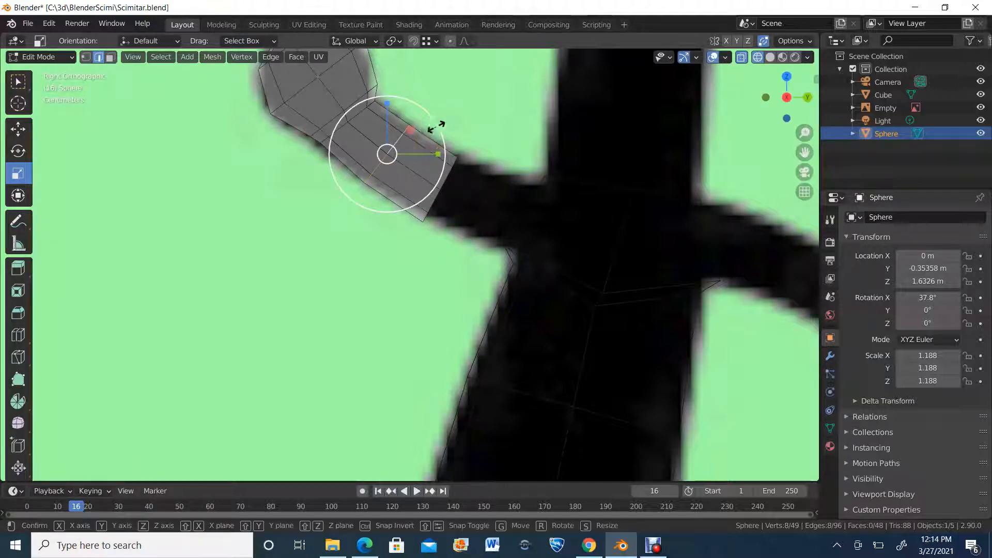
pyautogui.moveTo(439, 126); pyautogui.dragTo(433, 138)
# Step: Shift the edge loop at the knob's base slightly towards the knob, resize it to match the reference and save the file
pyautogui.scroll(-2, 433, 138)
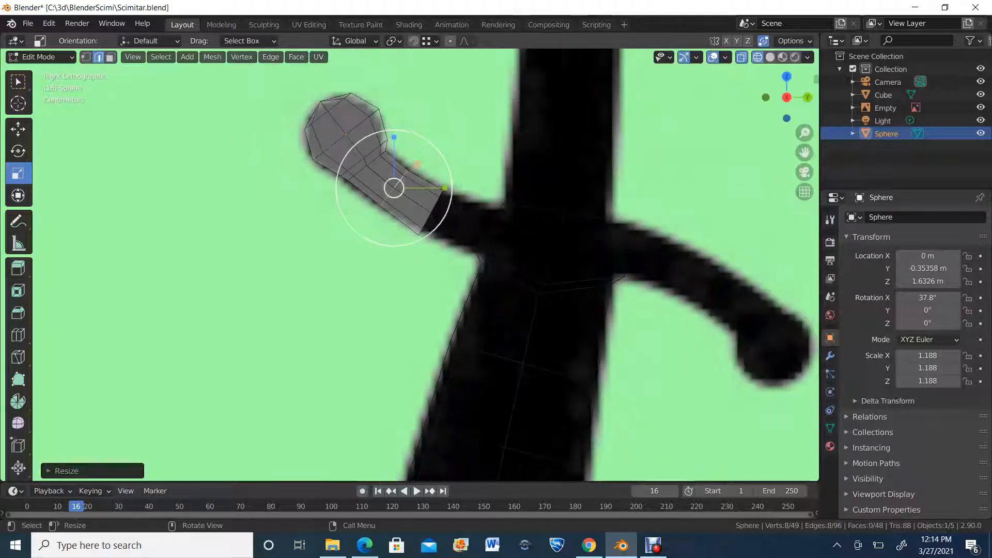
pyautogui.scroll(3, 433, 138)
pyautogui.keyDown('shift'); pyautogui.moveTo(433, 138); pyautogui.dragTo(535, 276, button='middle'); pyautogui.keyUp('shift')
pyautogui.scroll(3, 535, 275)
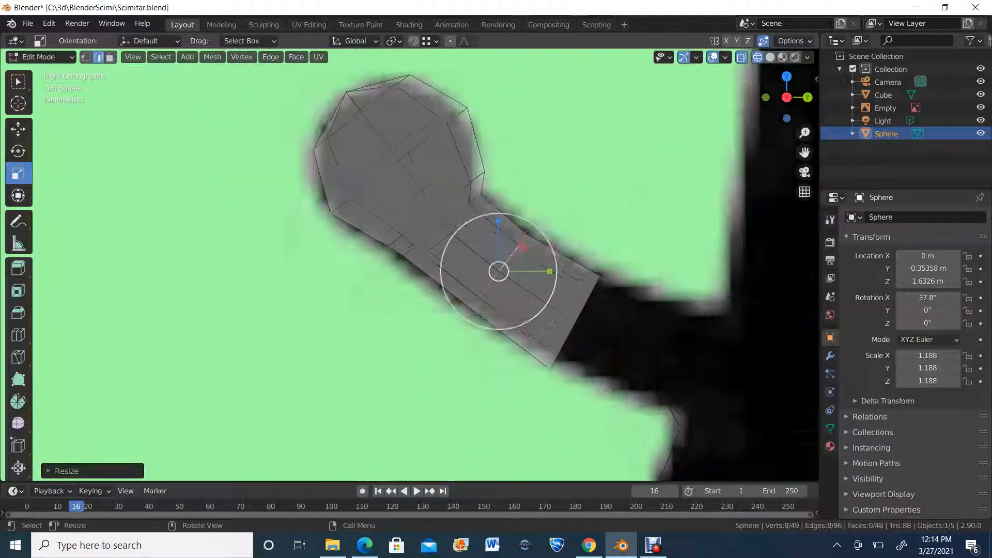
pyautogui.keyDown('alt'); pyautogui.click(480, 160); pyautogui.keyUp('alt')
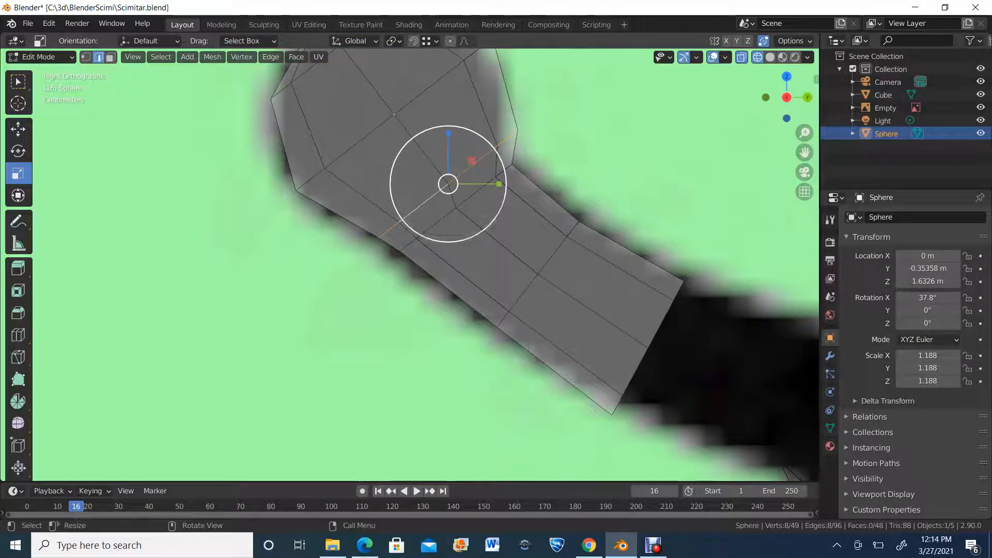
pyautogui.click(18, 129)
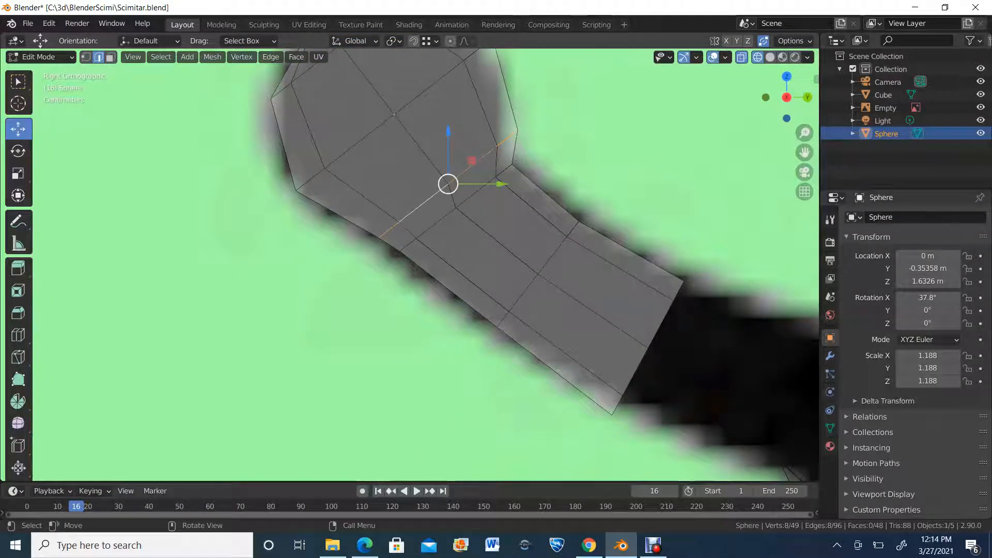
pyautogui.moveTo(448, 184); pyautogui.dragTo(442, 189)
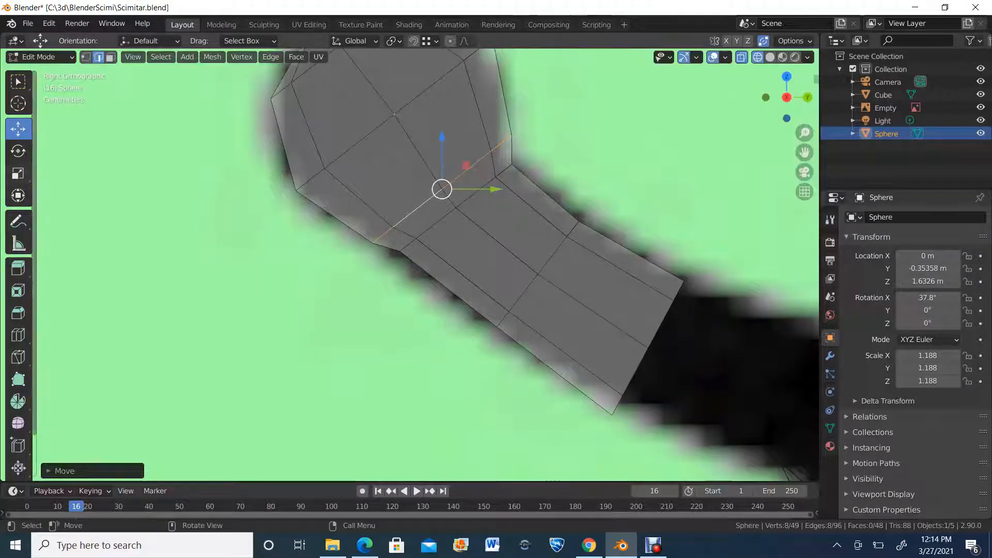
pyautogui.click(18, 174)
pyautogui.moveTo(403, 150); pyautogui.dragTo(388, 171)
pyautogui.scroll(-3, 388, 170)
pyautogui.scroll(-1, 413, 264)
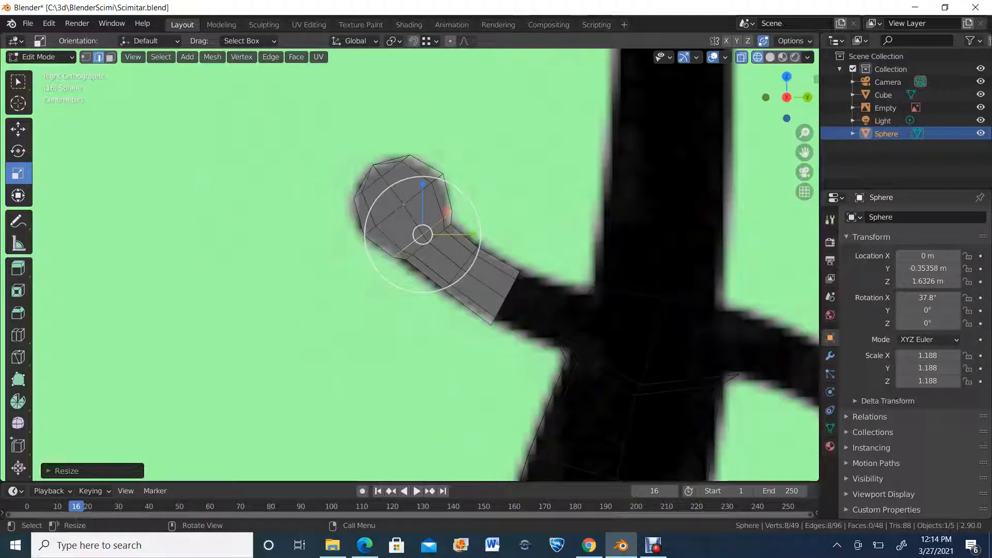
pyautogui.scroll(-1, 413, 264)
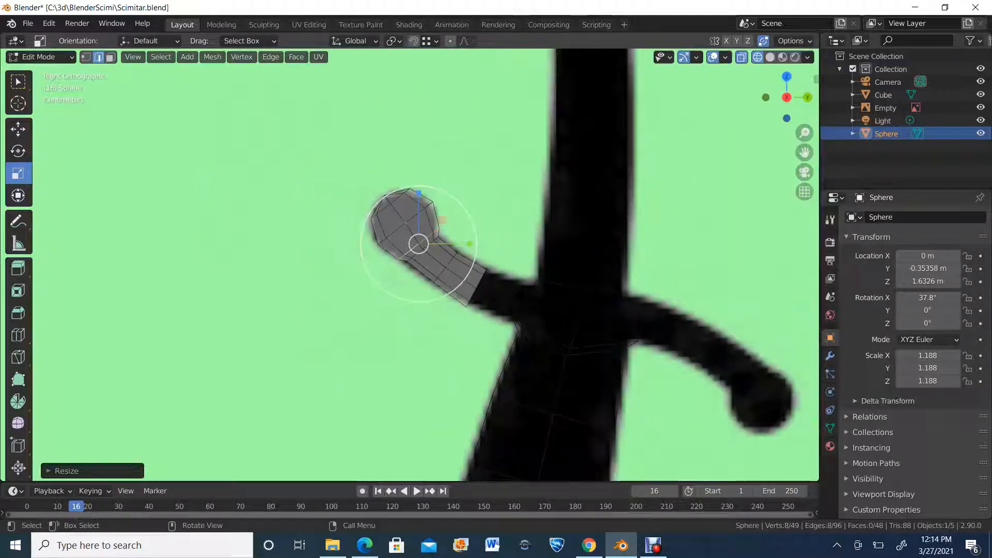
pyautogui.hotkey('ctrl', 's')
pyautogui.keyDown('shift'); pyautogui.moveTo(413, 263); pyautogui.dragTo(371, 210, button='middle'); pyautogui.keyUp('shift')
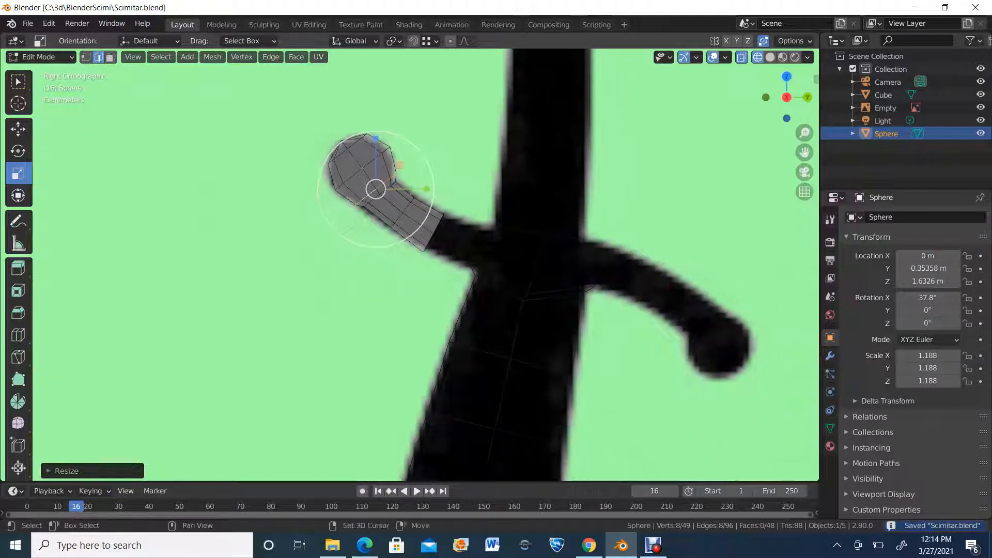
# Step: Extrude the arm's open end loop about 0.1 m along the reference to meet the guard block
pyautogui.scroll(3, 414, 264)
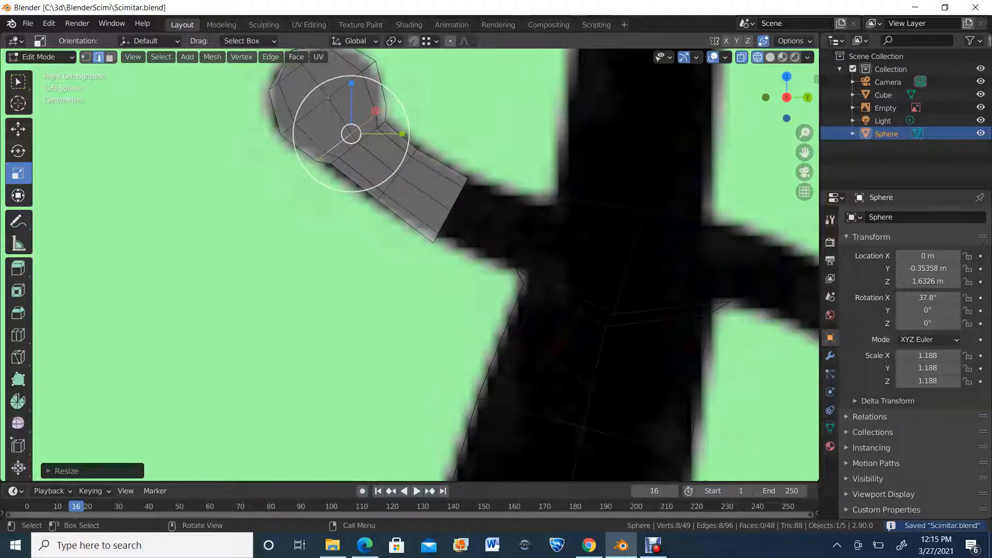
pyautogui.keyDown('shift'); pyautogui.moveTo(414, 264); pyautogui.dragTo(530, 316, button='middle'); pyautogui.keyUp('shift')
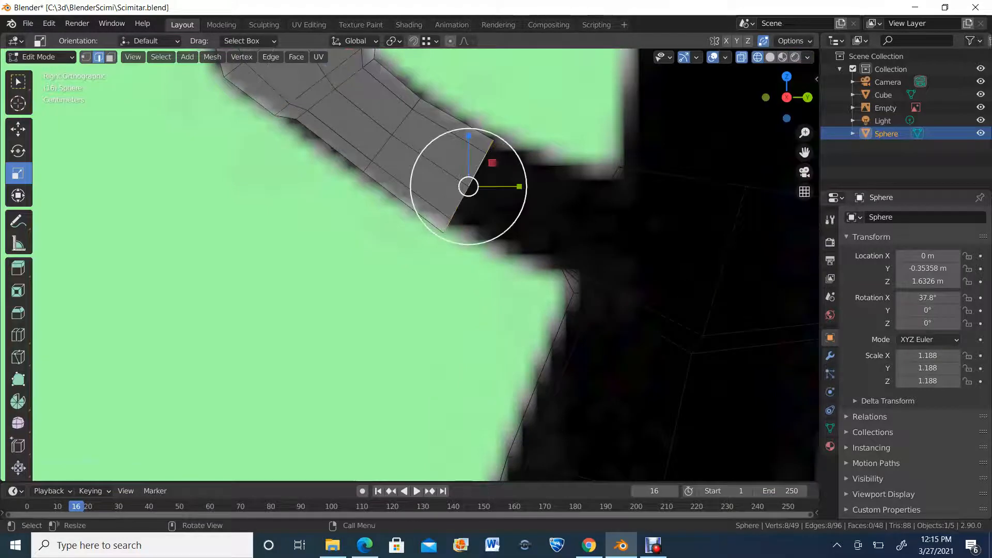
pyautogui.click(18, 129)
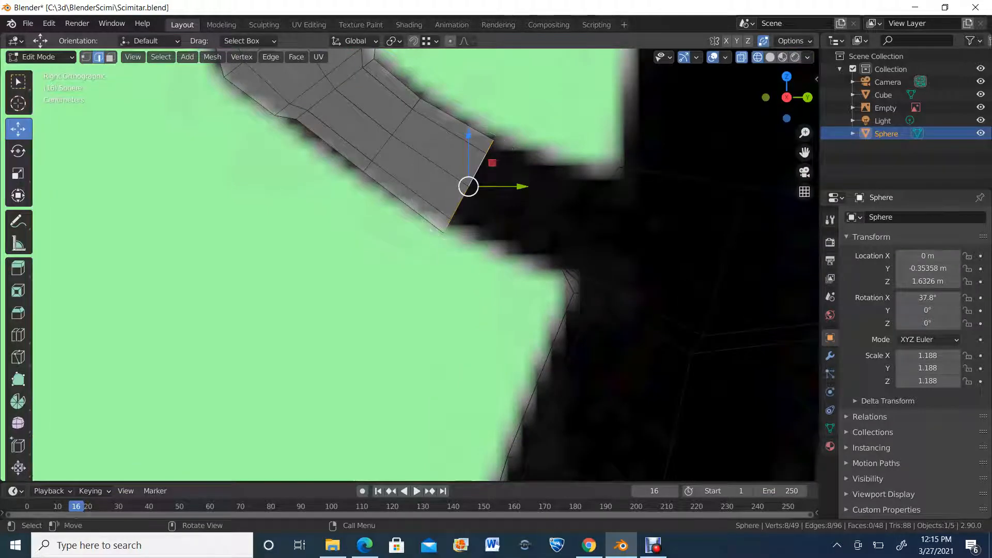
pyautogui.press('e')
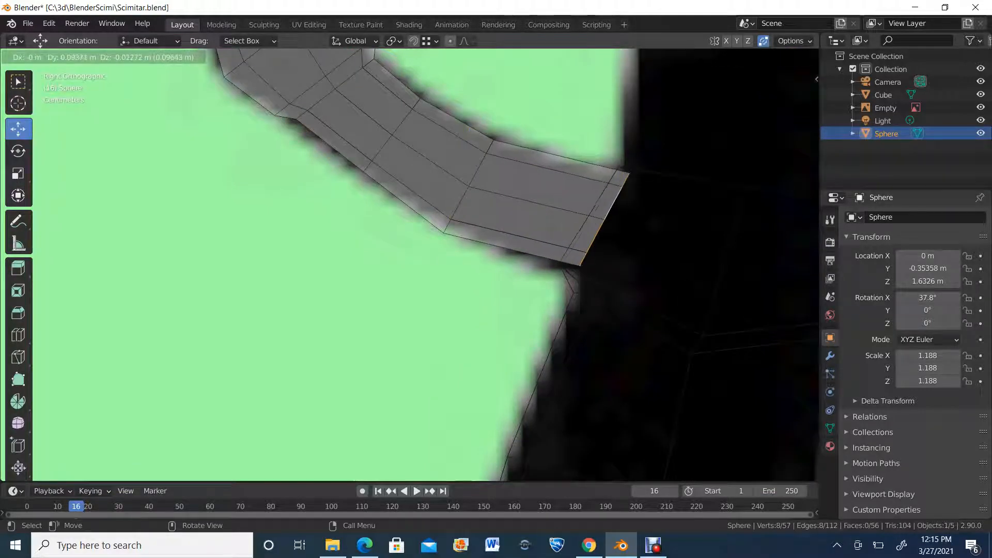
pyautogui.press('Return')
pyautogui.scroll(-3, 424, 264)
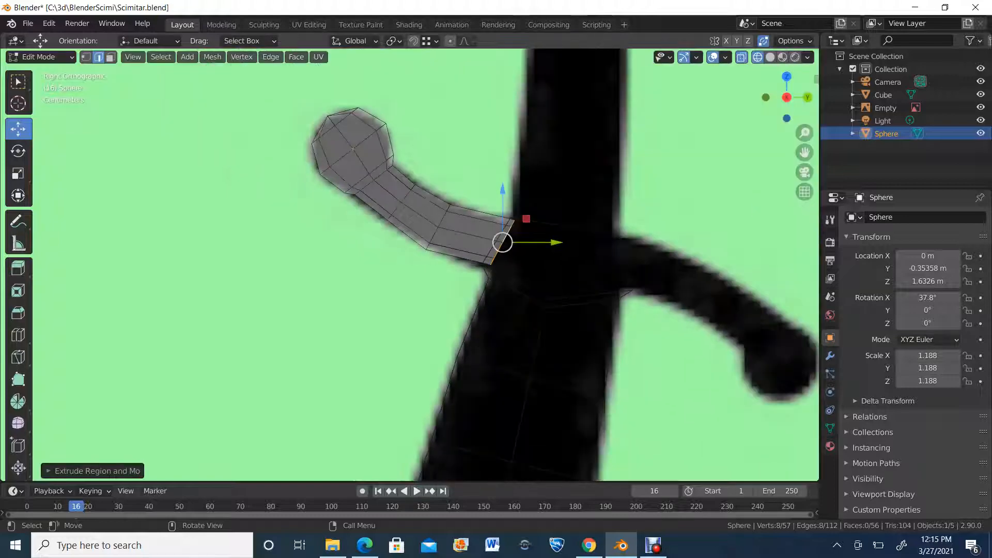
pyautogui.scroll(1, 426, 265)
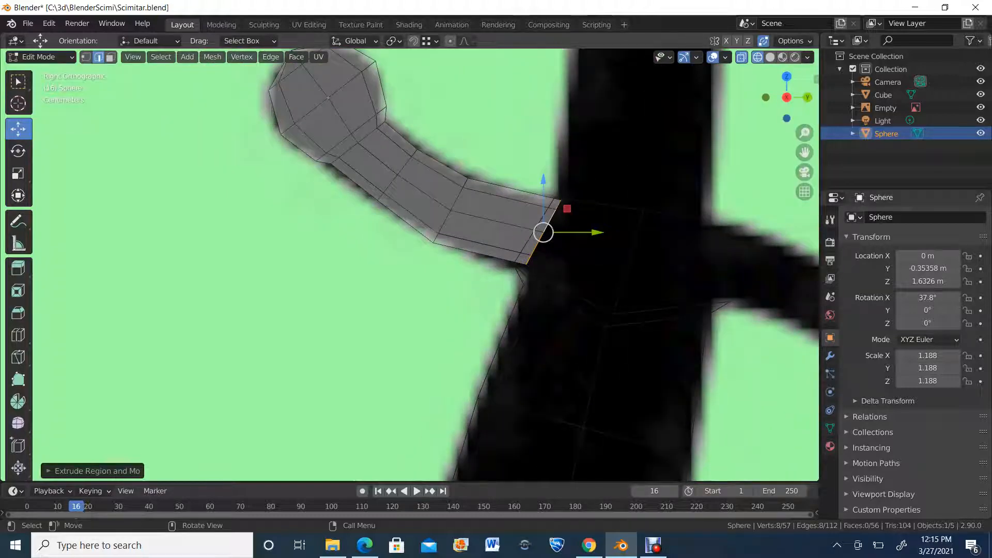
# Step: Switch to solid shading with X-ray off and inspect where the arm meets the guard block
pyautogui.moveTo(426, 265); pyautogui.dragTo(457, 309, button='middle')
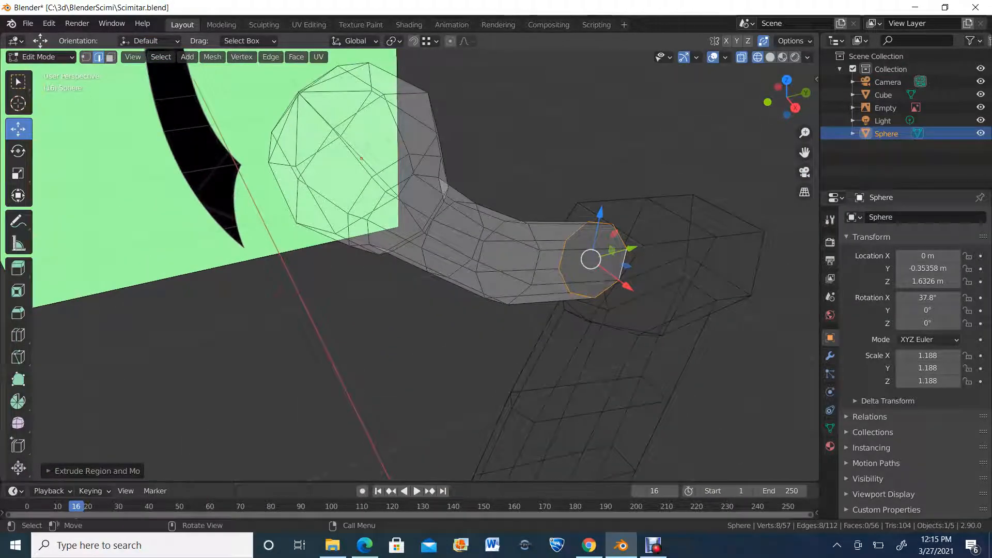
pyautogui.hotkey('alt', 'z')
pyautogui.hotkey('shift', 'z')
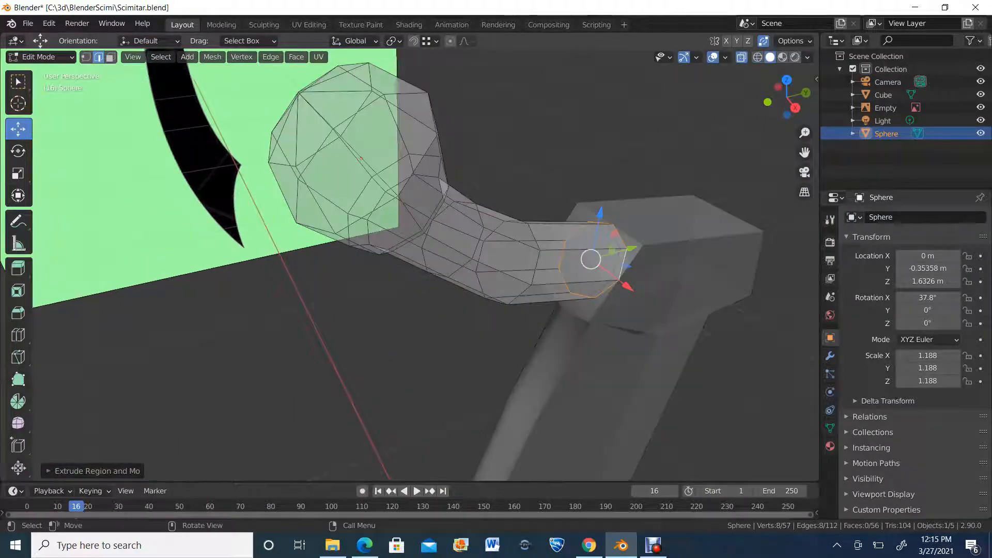
pyautogui.hotkey('alt', 'z')
pyautogui.moveTo(457, 310); pyautogui.dragTo(261, 271, button='middle')
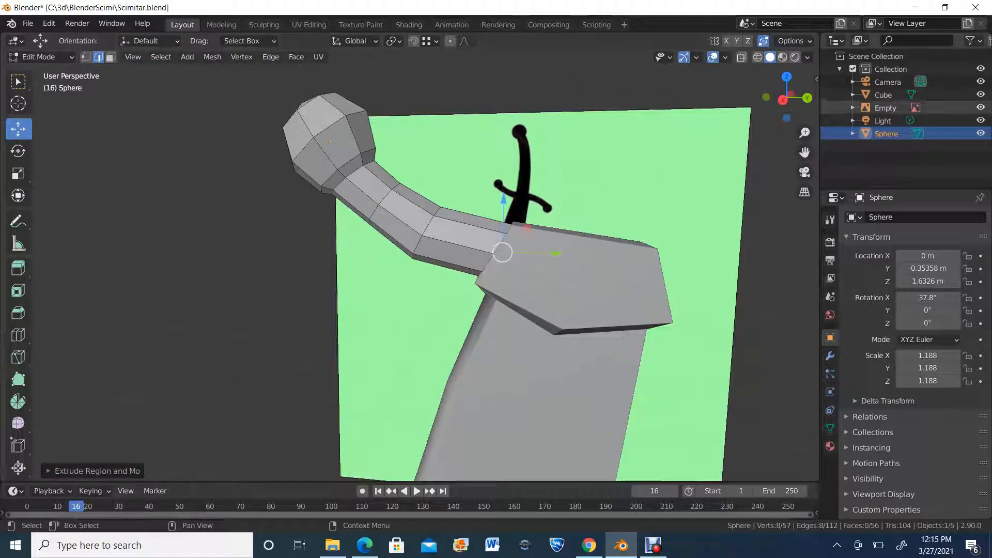
# Step: In the right orthographic view, nudge and resize the edge loop before the arm's end to fit the reference, save the file and deselect
pyautogui.click(783, 99)
pyautogui.scroll(2, 410, 265)
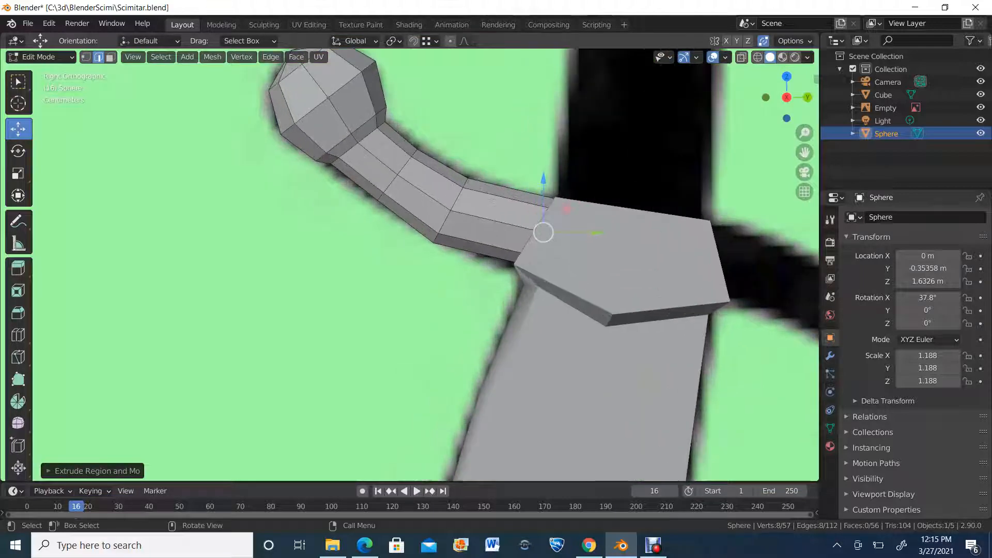
pyautogui.scroll(1, 414, 265)
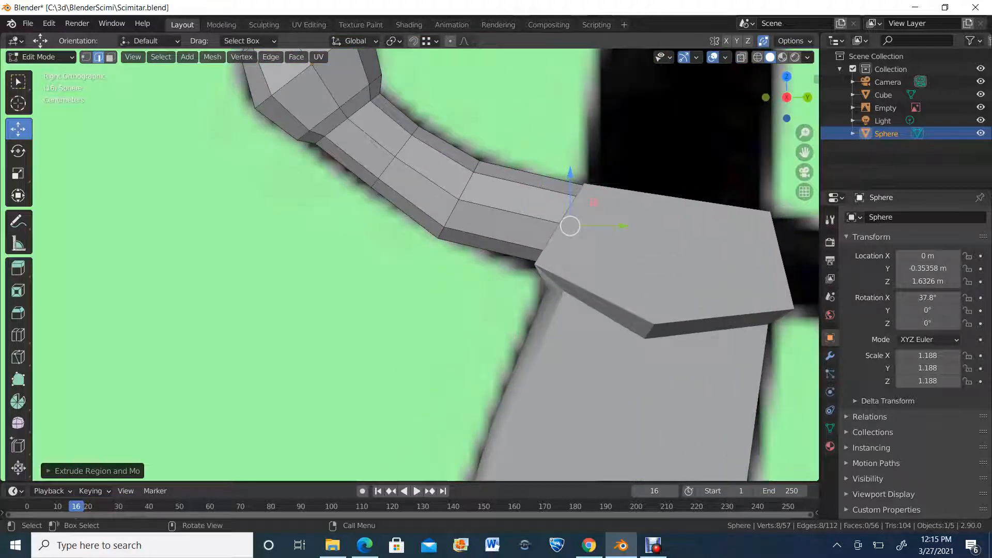
pyautogui.keyDown('alt'); pyautogui.click(451, 213); pyautogui.keyUp('alt')
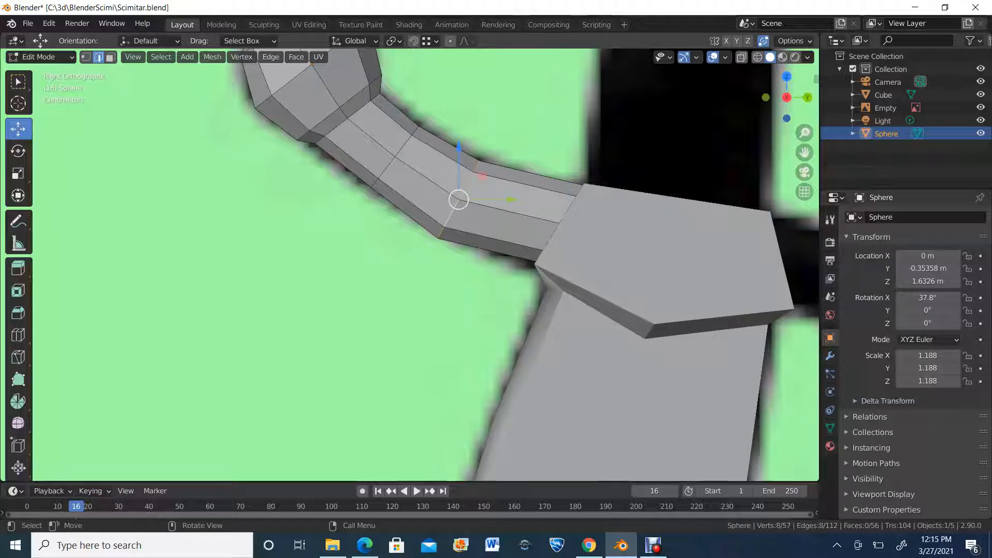
pyautogui.moveTo(458, 199); pyautogui.dragTo(460, 198)
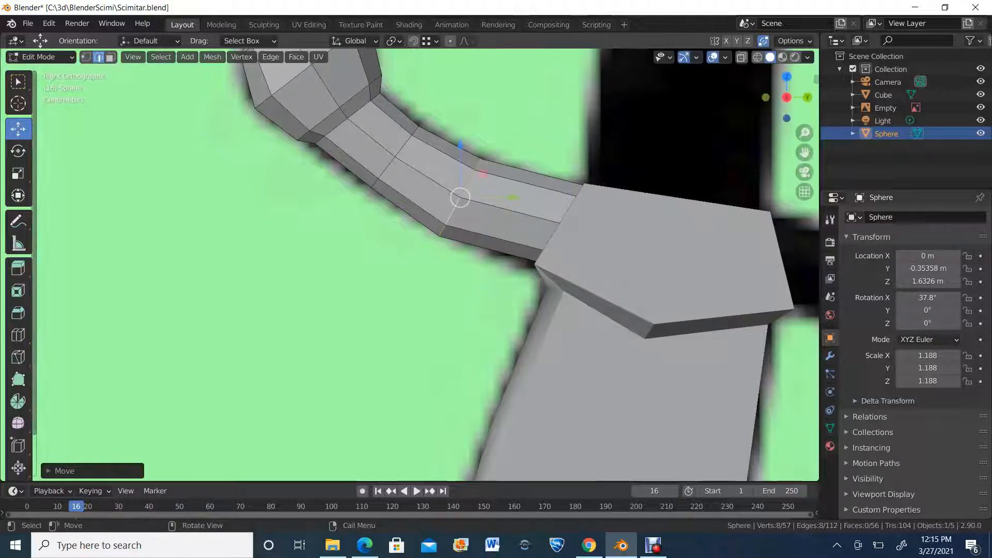
pyautogui.hotkey('shift', 'space')
pyautogui.press('s')
pyautogui.moveTo(495, 151); pyautogui.dragTo(496, 164)
pyautogui.scroll(-8, 497, 165)
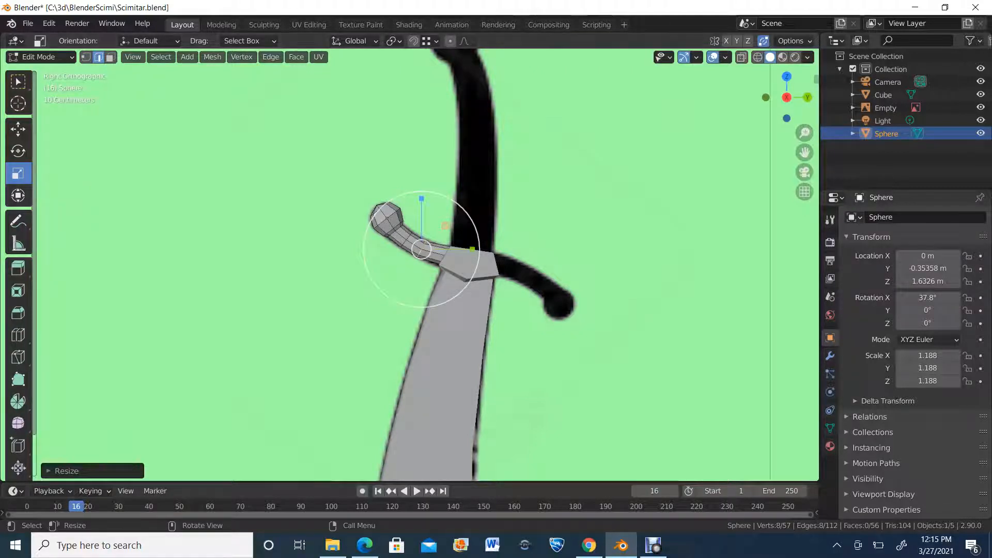
pyautogui.click(18, 129)
pyautogui.scroll(4, 424, 259)
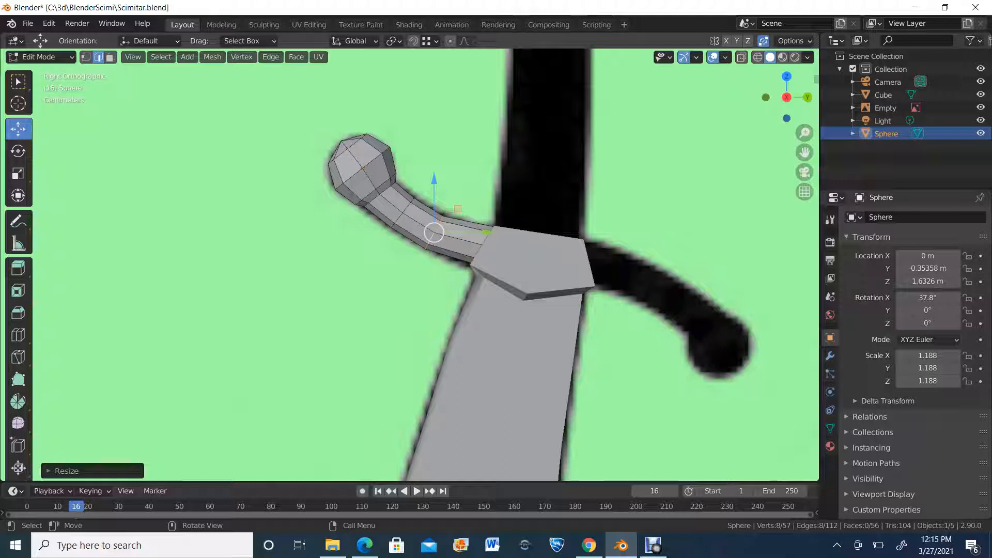
pyautogui.hotkey('alt', 'a')
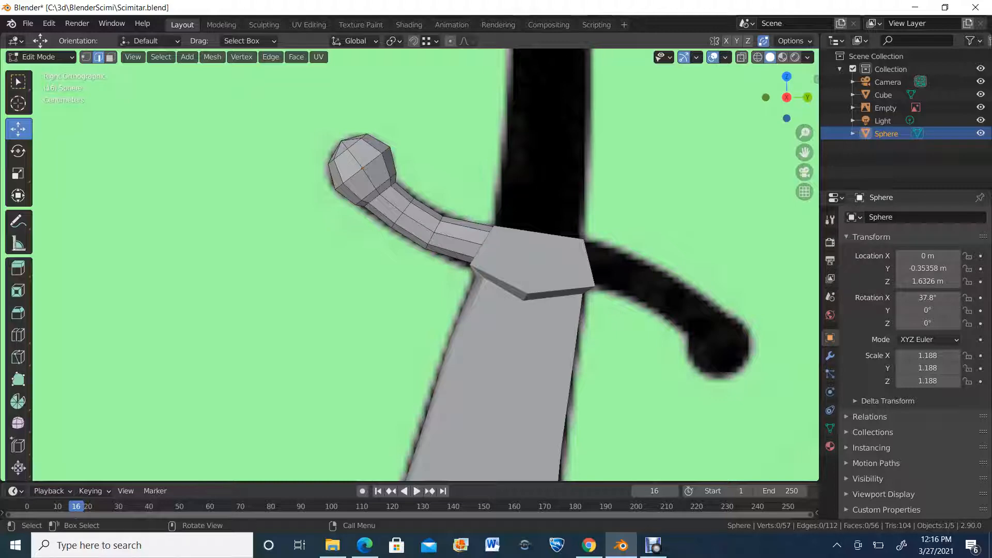
# Step: In face mode, select the arm's three face rings between knob and guard block, shade them smooth, deselect and return to the right orthographic view
pyautogui.scroll(3, 425, 264)
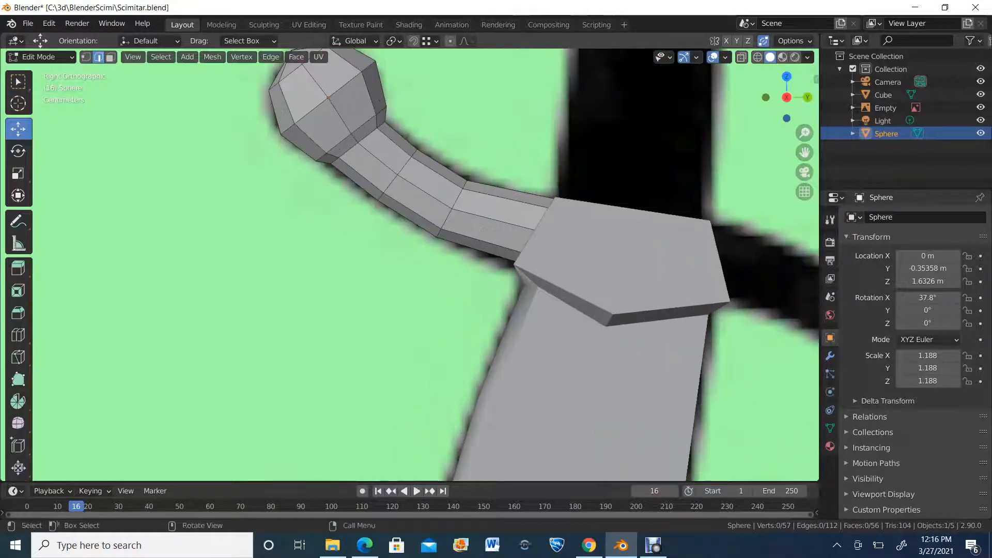
pyautogui.keyDown('alt'); pyautogui.click(486, 224); pyautogui.keyUp('alt')
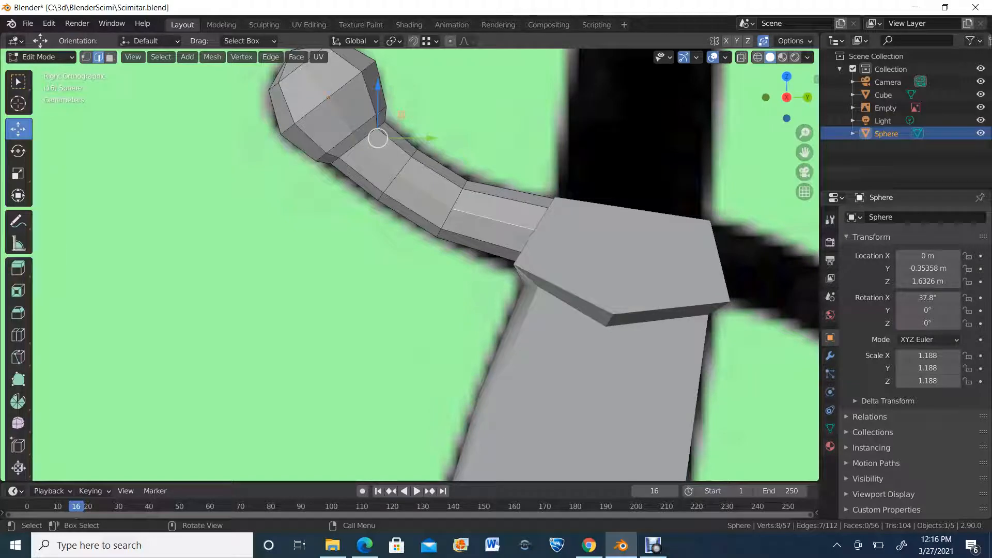
pyautogui.click(110, 57)
pyautogui.keyDown('alt'); pyautogui.click(497, 223); pyautogui.keyUp('alt')
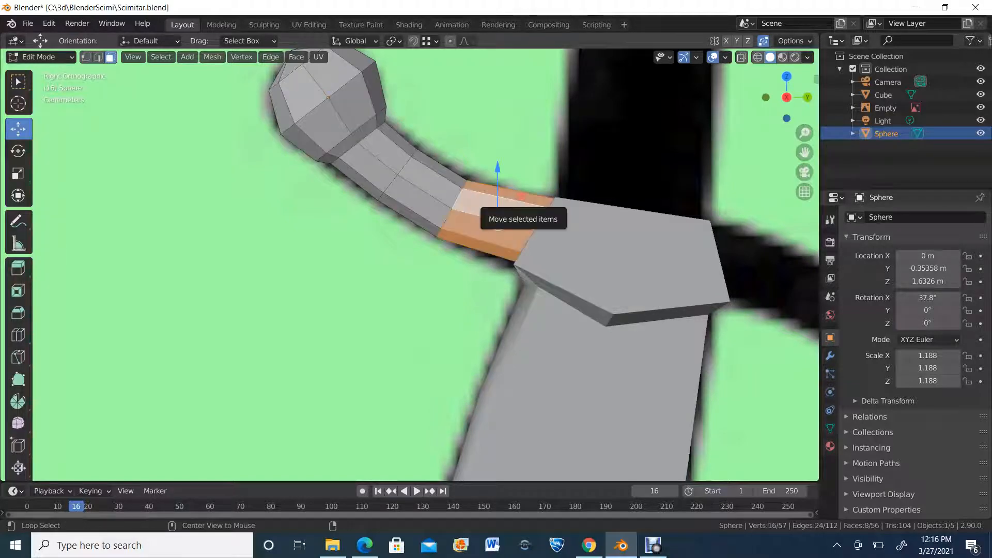
pyautogui.keyDown('alt'); pyautogui.keyDown('shift'); pyautogui.click(427, 188); pyautogui.keyUp('shift'); pyautogui.keyUp('alt')
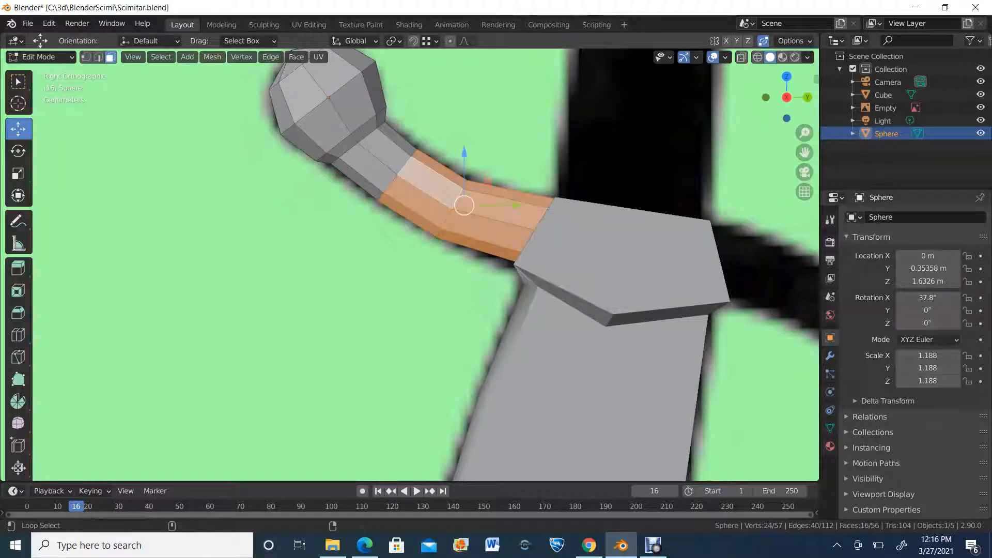
pyautogui.keyDown('alt'); pyautogui.keyDown('shift'); pyautogui.click(379, 155); pyautogui.keyUp('shift'); pyautogui.keyUp('alt')
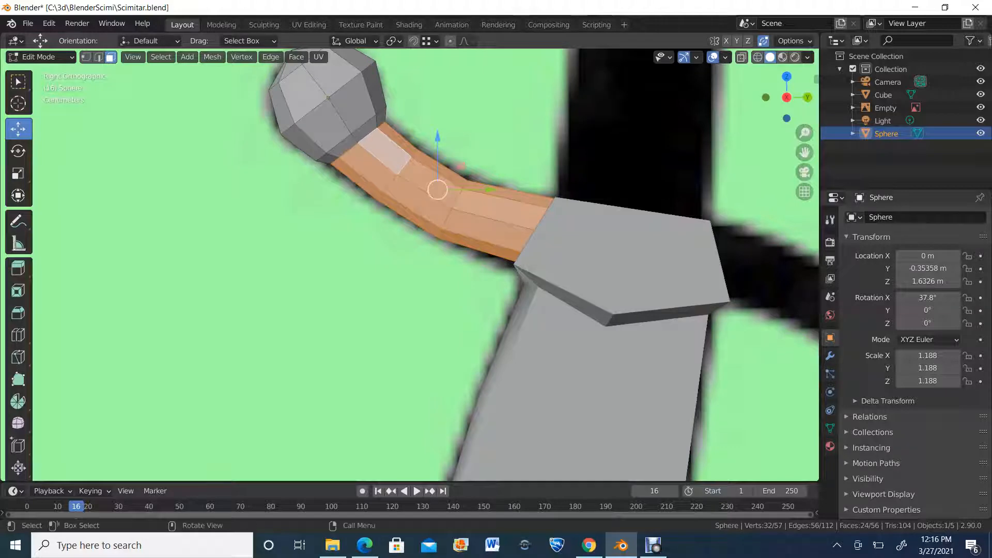
pyautogui.moveTo(383, 176)
pyautogui.mouseDown(button='middle')
pyautogui.moveTo(465, 179)
pyautogui.moveTo(416, 176)
pyautogui.moveTo(389, 210)
pyautogui.moveTo(398, 185)
pyautogui.mouseUp(button='middle')
pyautogui.rightClick(398, 185)
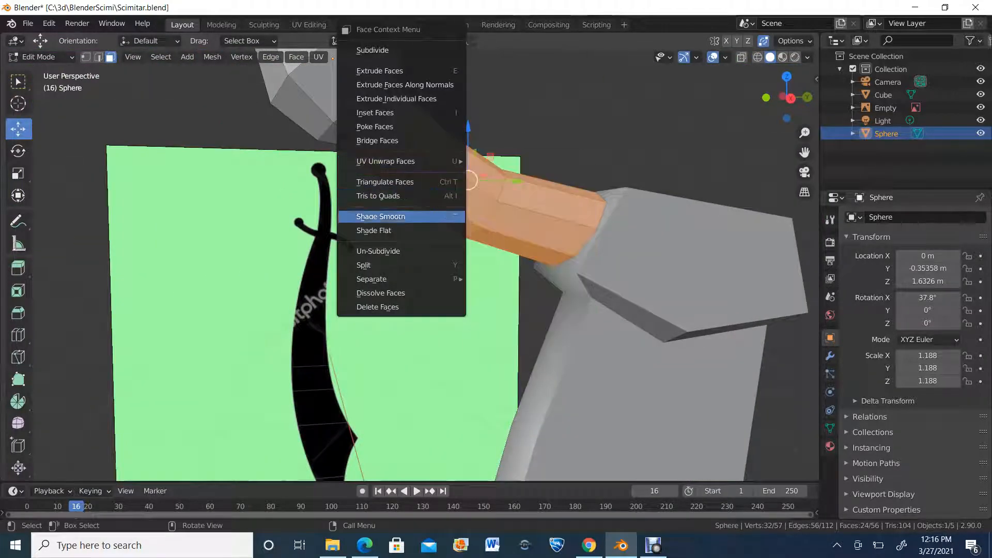
pyautogui.click(410, 215)
pyautogui.scroll(-3, 409, 215)
pyautogui.moveTo(409, 215); pyautogui.dragTo(331, 204, button='middle')
pyautogui.hotkey('alt', 'a')
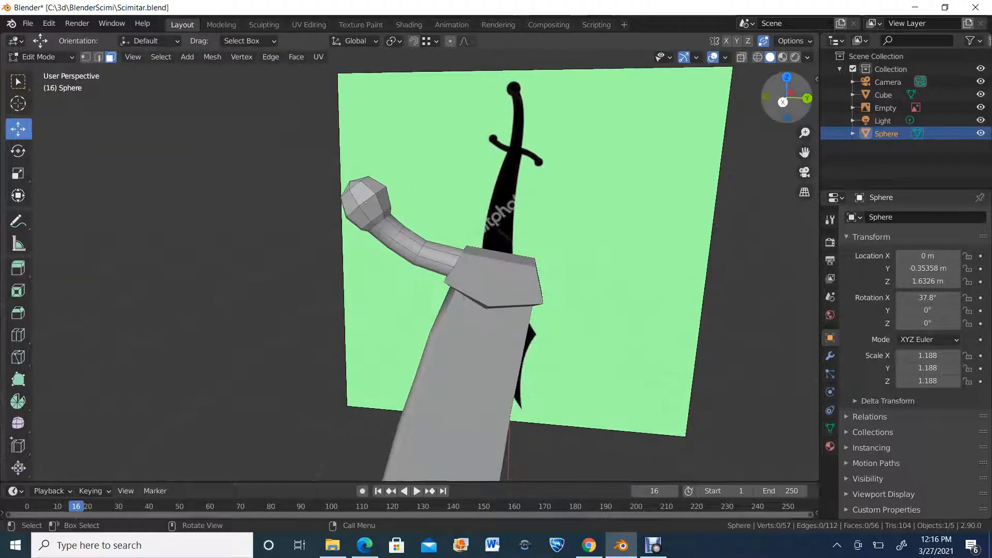
pyautogui.click(784, 102)
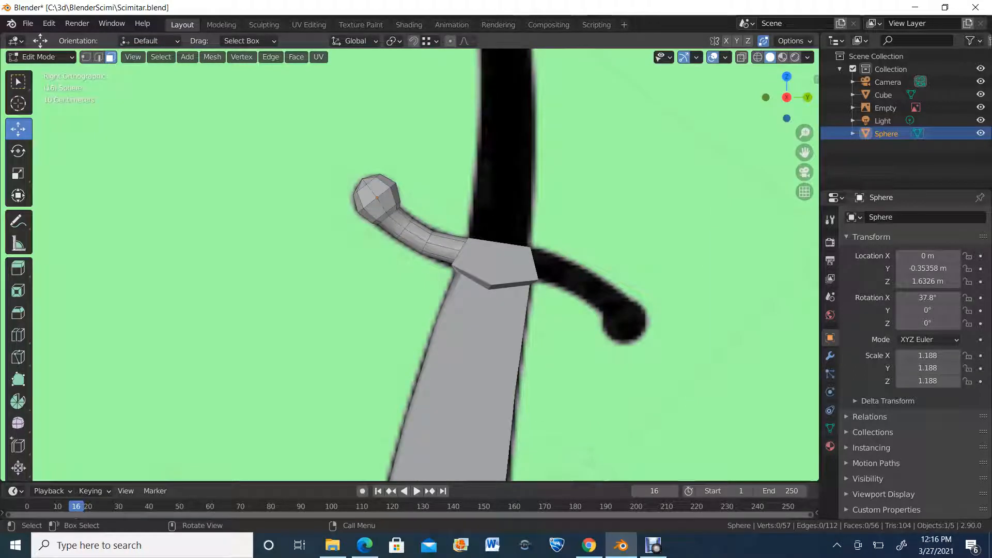